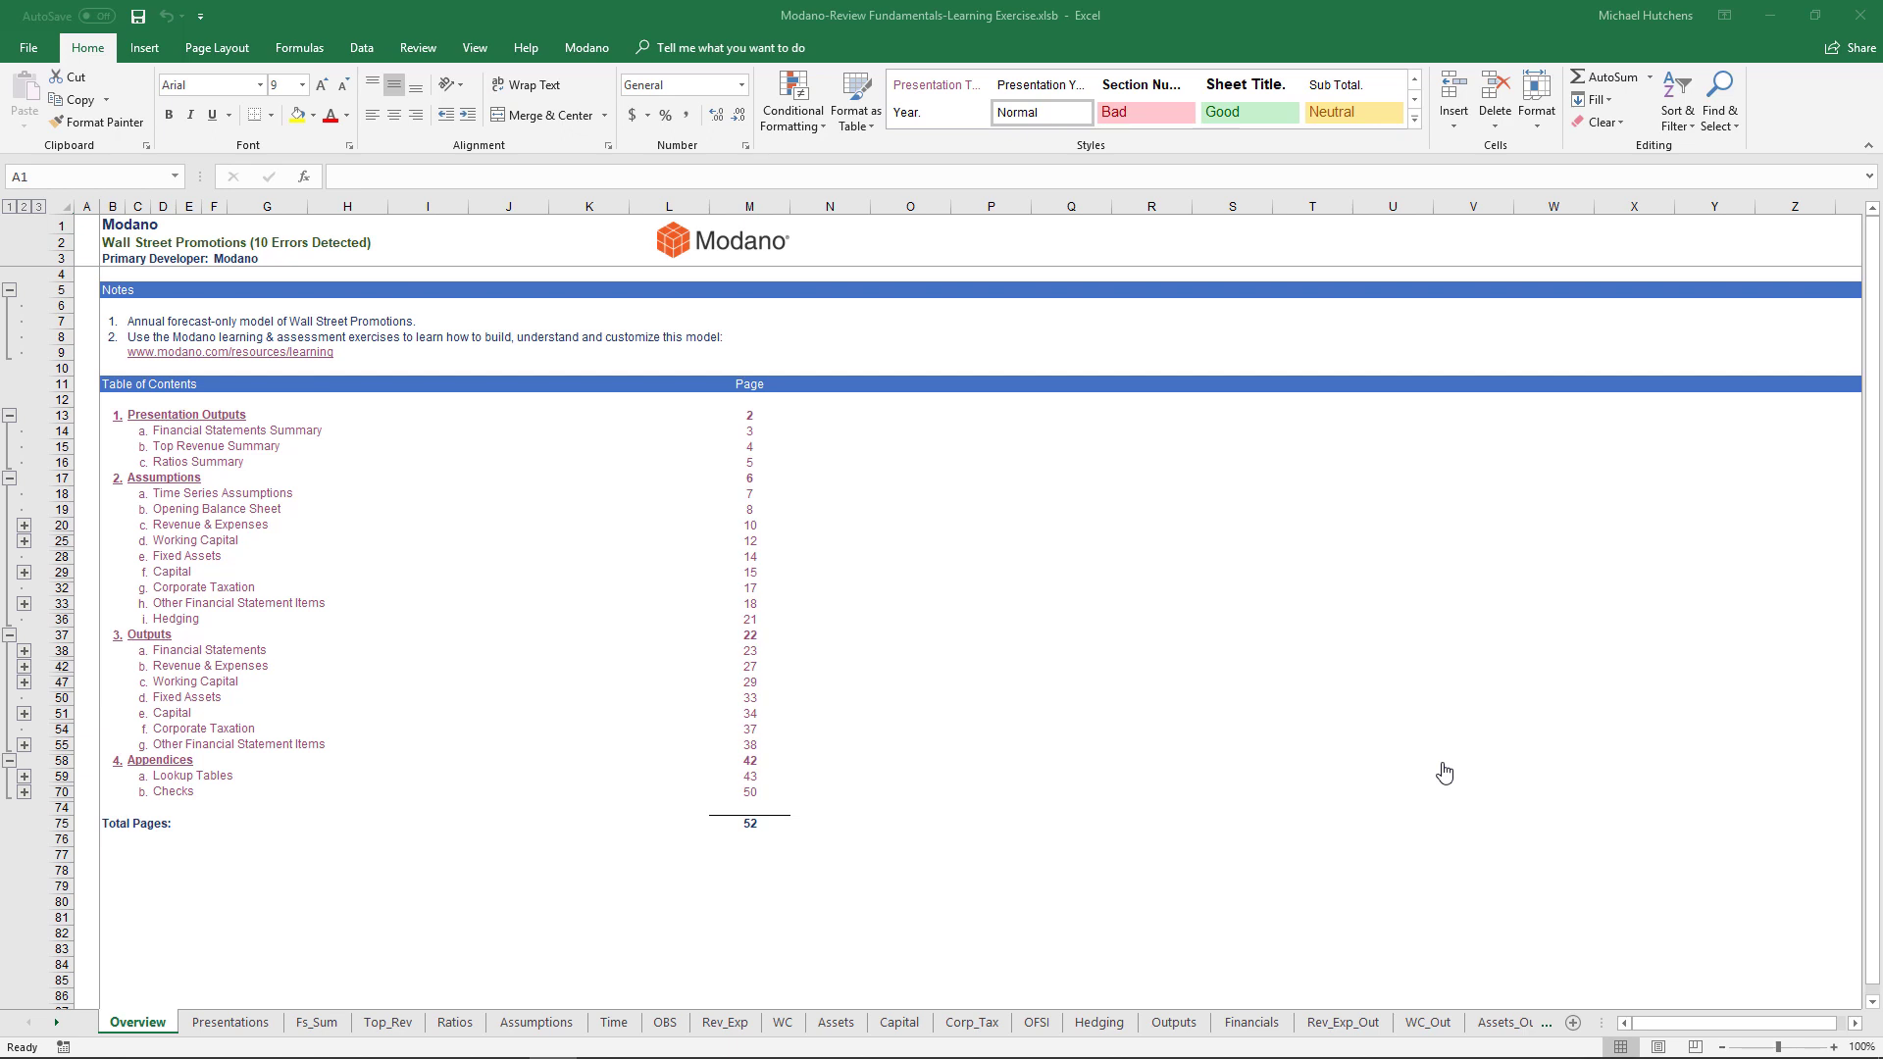
- Look over the Checks sheet's error flags, then return to the Overview sheet
left_click(174, 793)
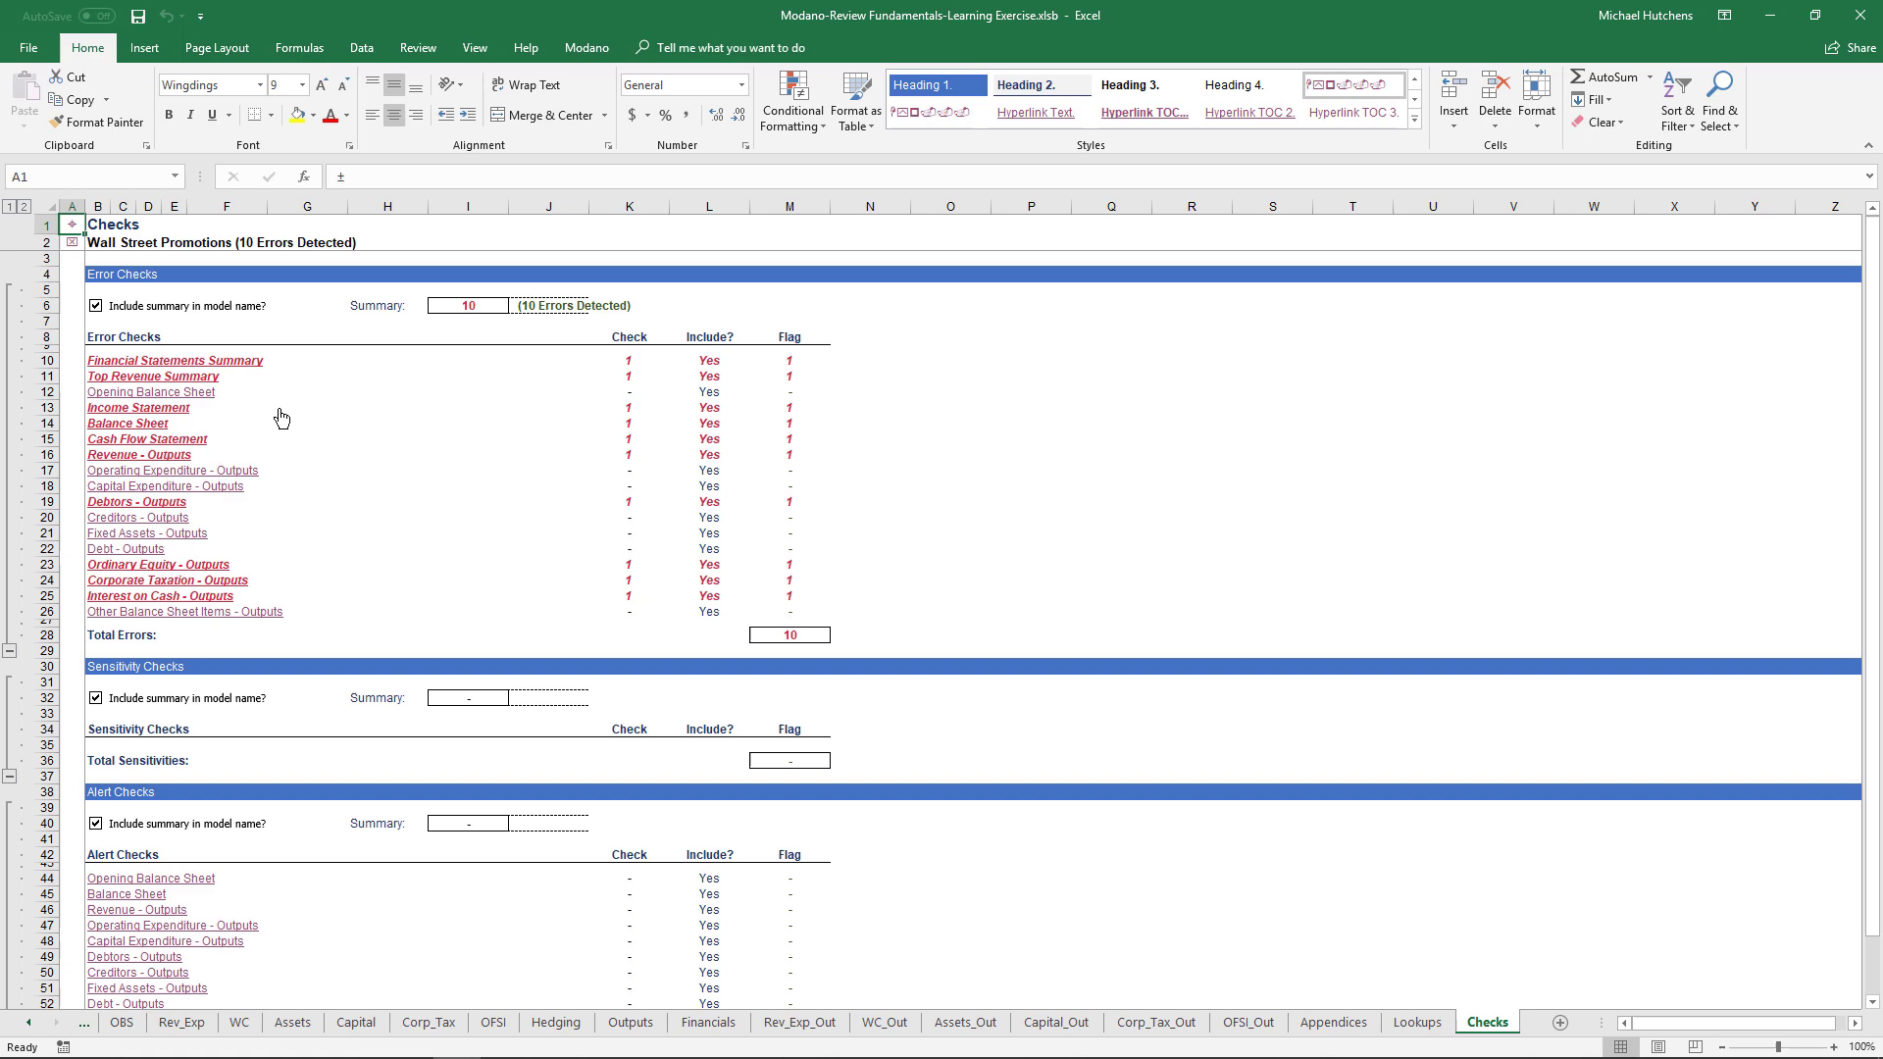
scroll(247, 510, "down", 5)
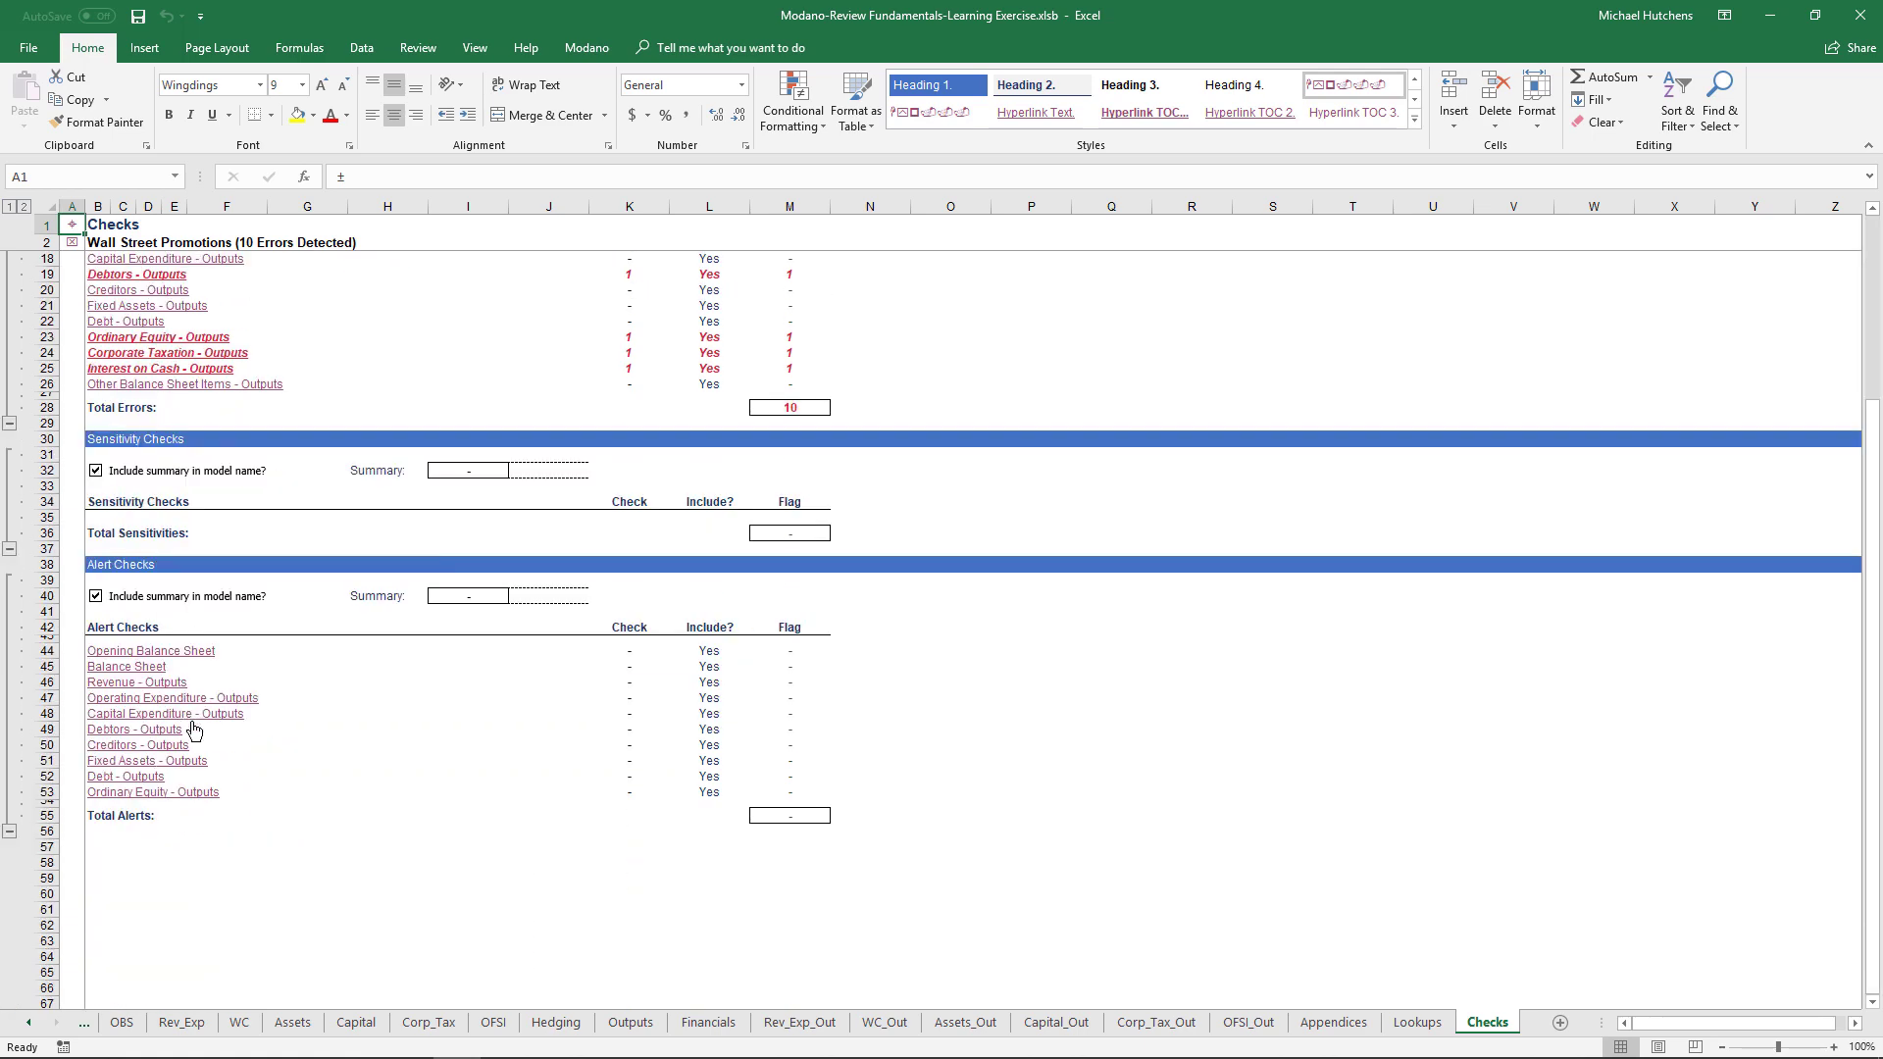
scroll(372, 647, "up", 5)
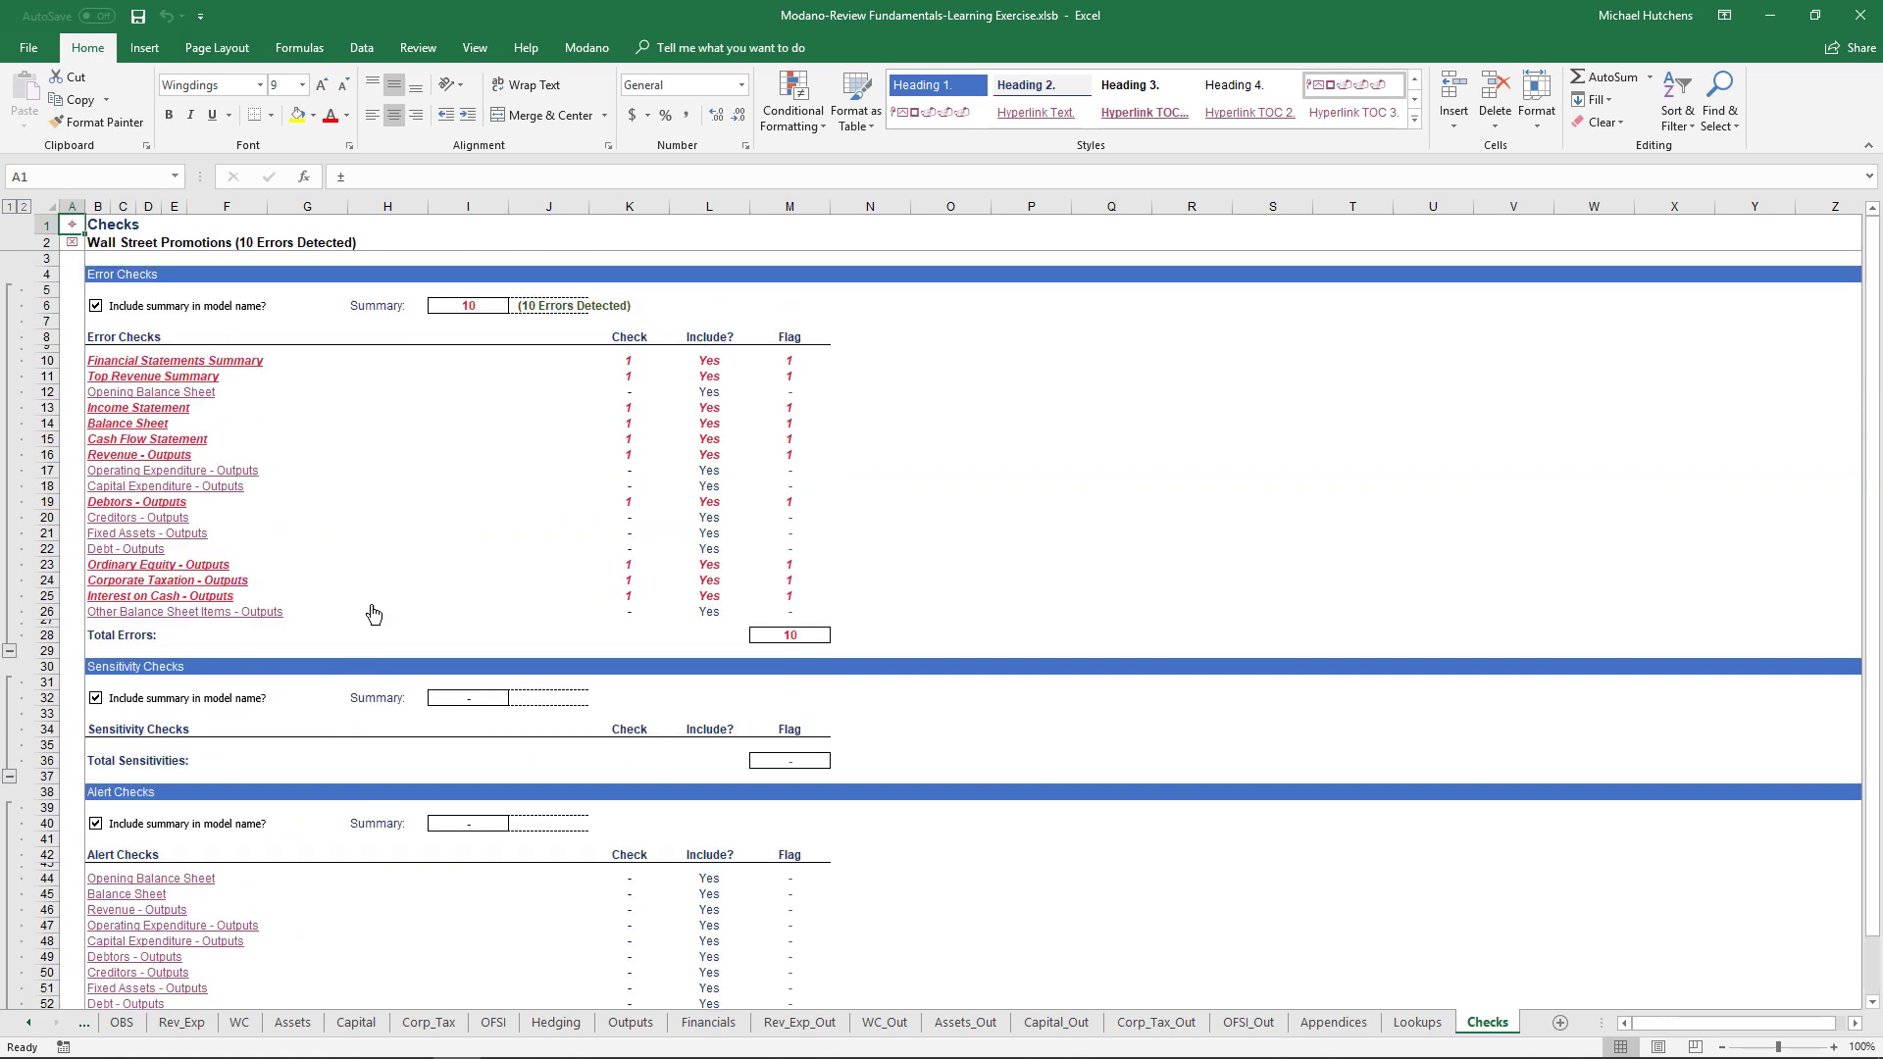
left_click(77, 242)
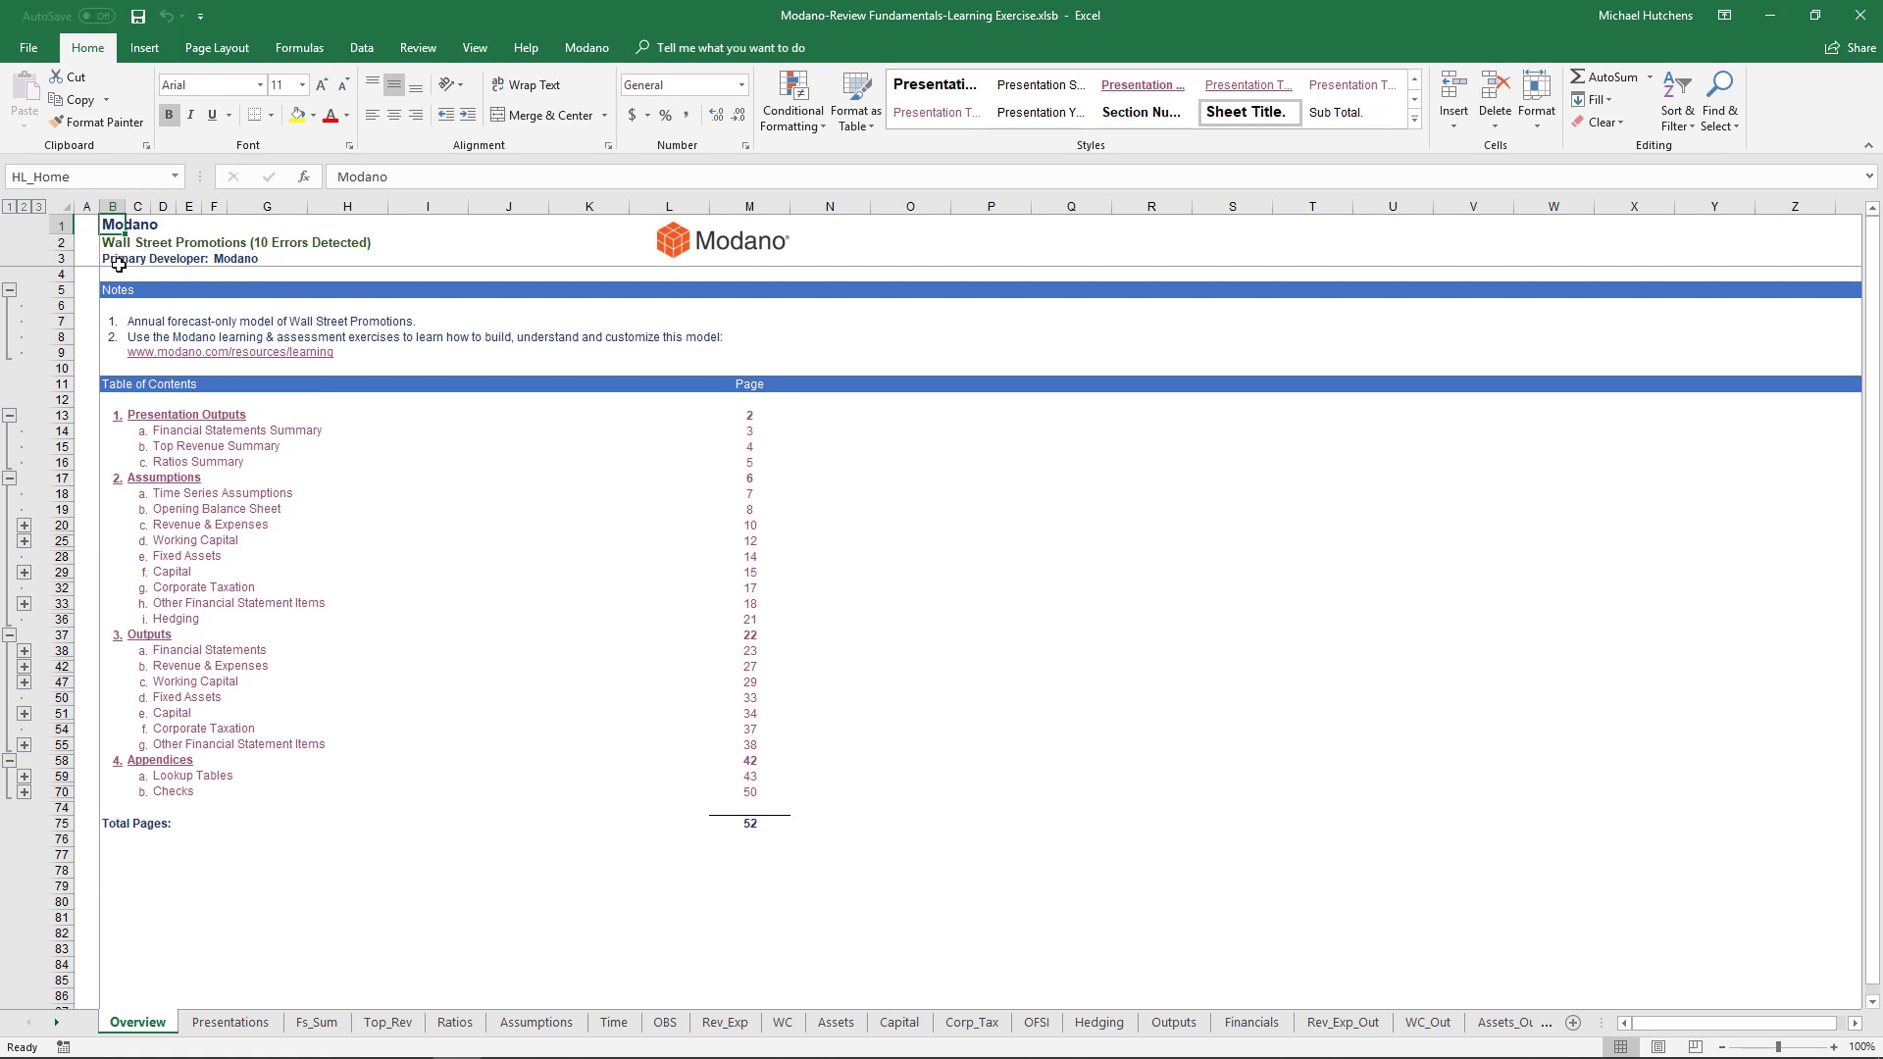
- Follow the Checks link to Financials, inspect the grouped Revenue rows, and show the Modano ribbon
left_click(176, 793)
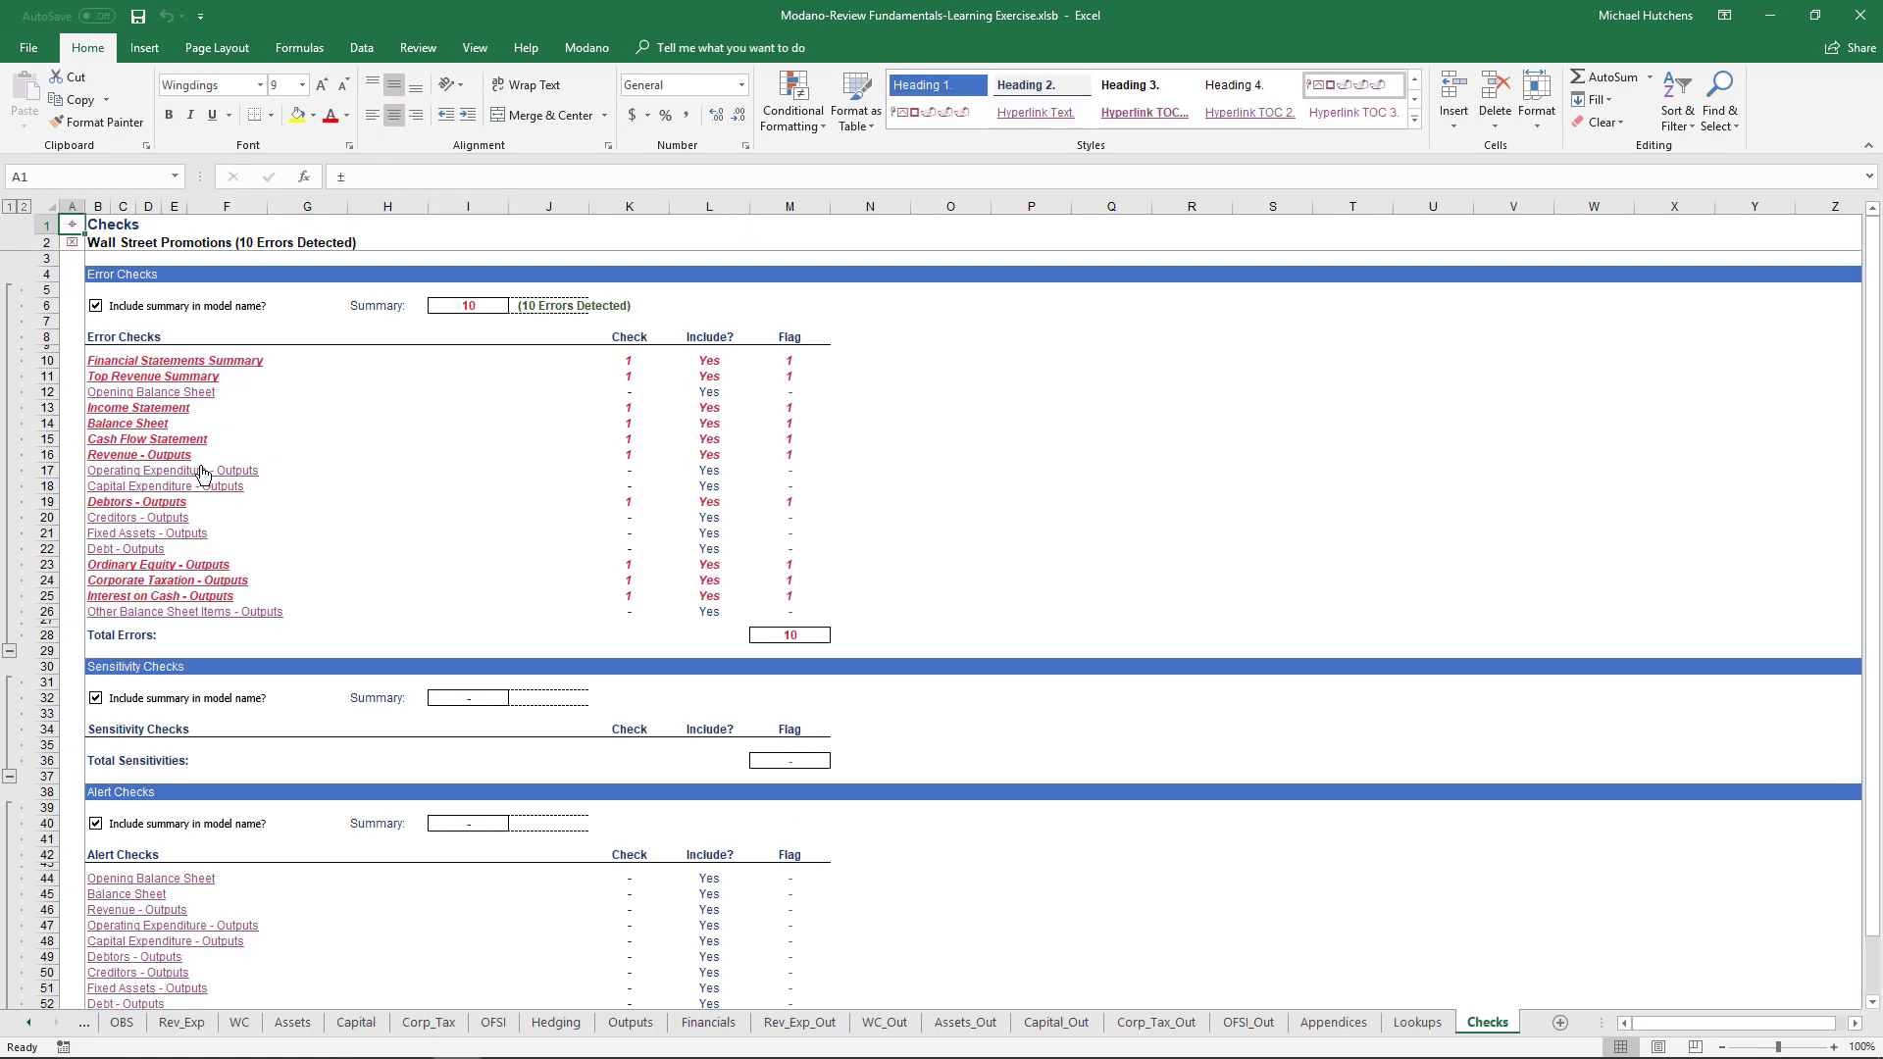
left_click(157, 419)
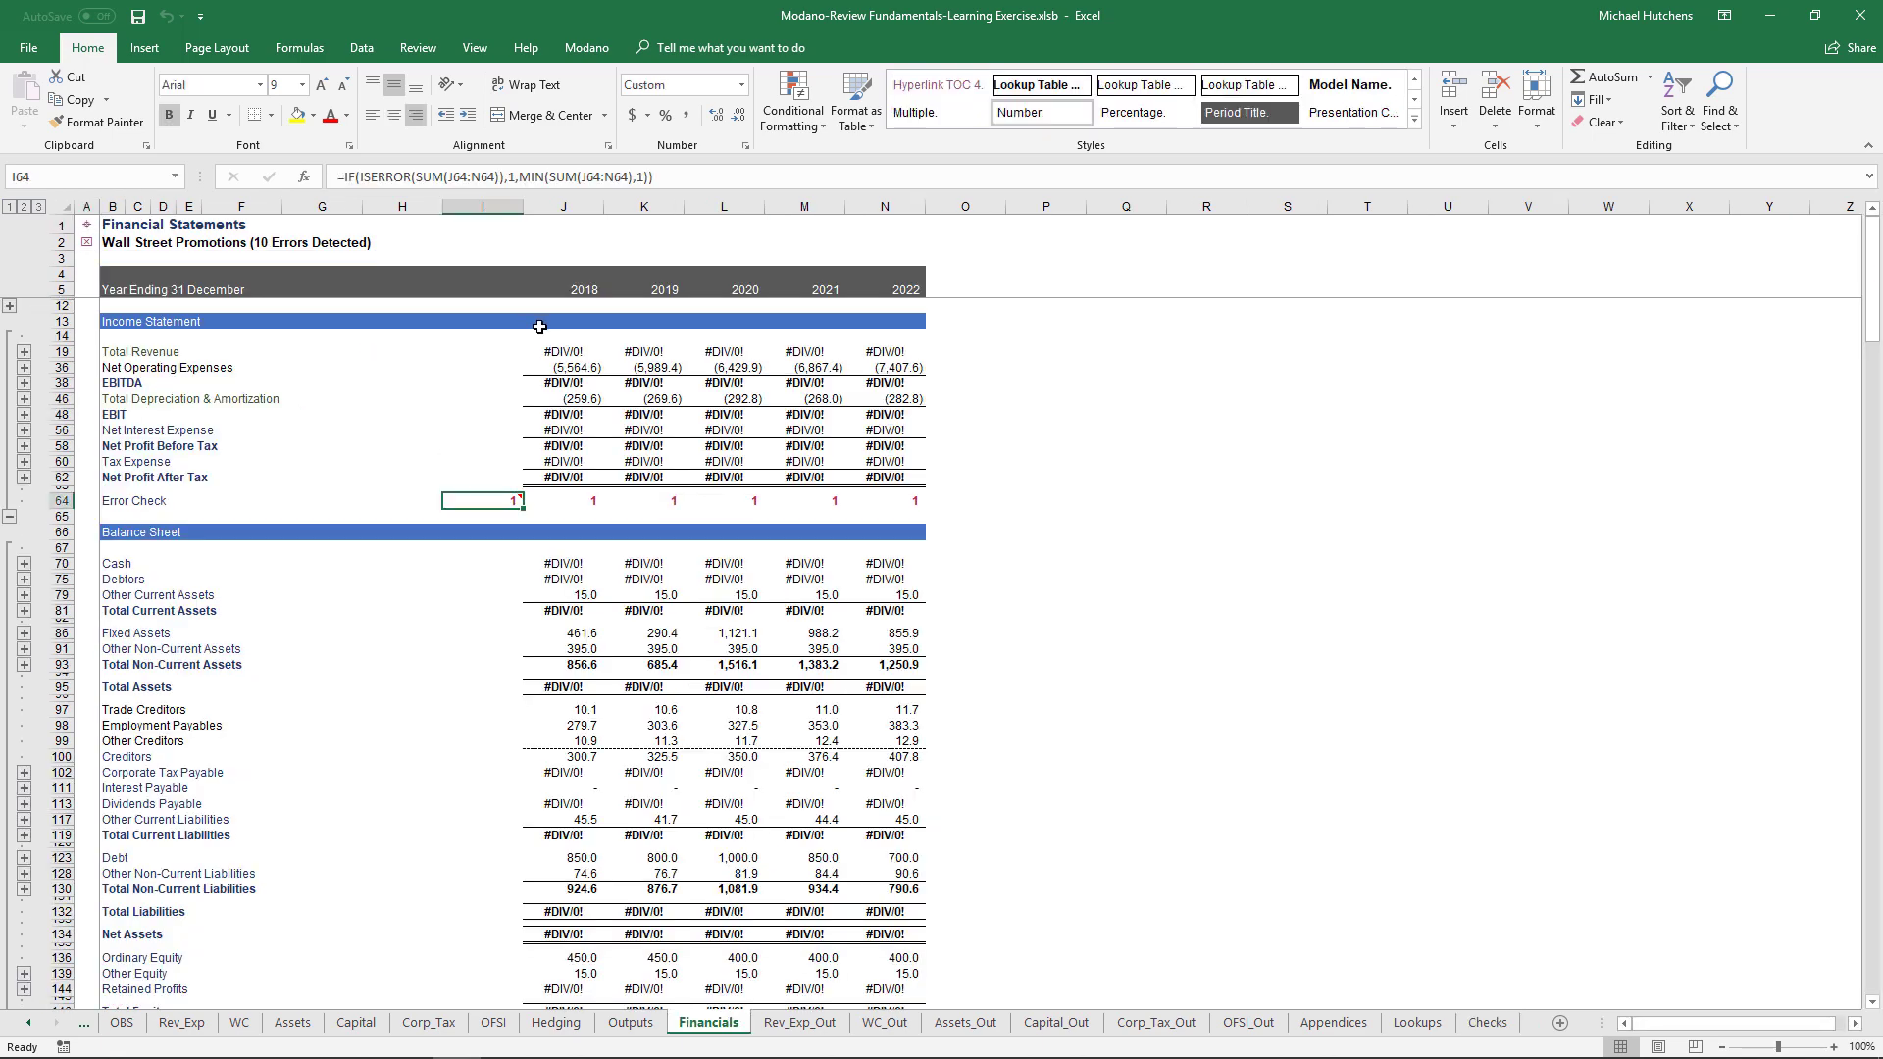
left_click(593, 354)
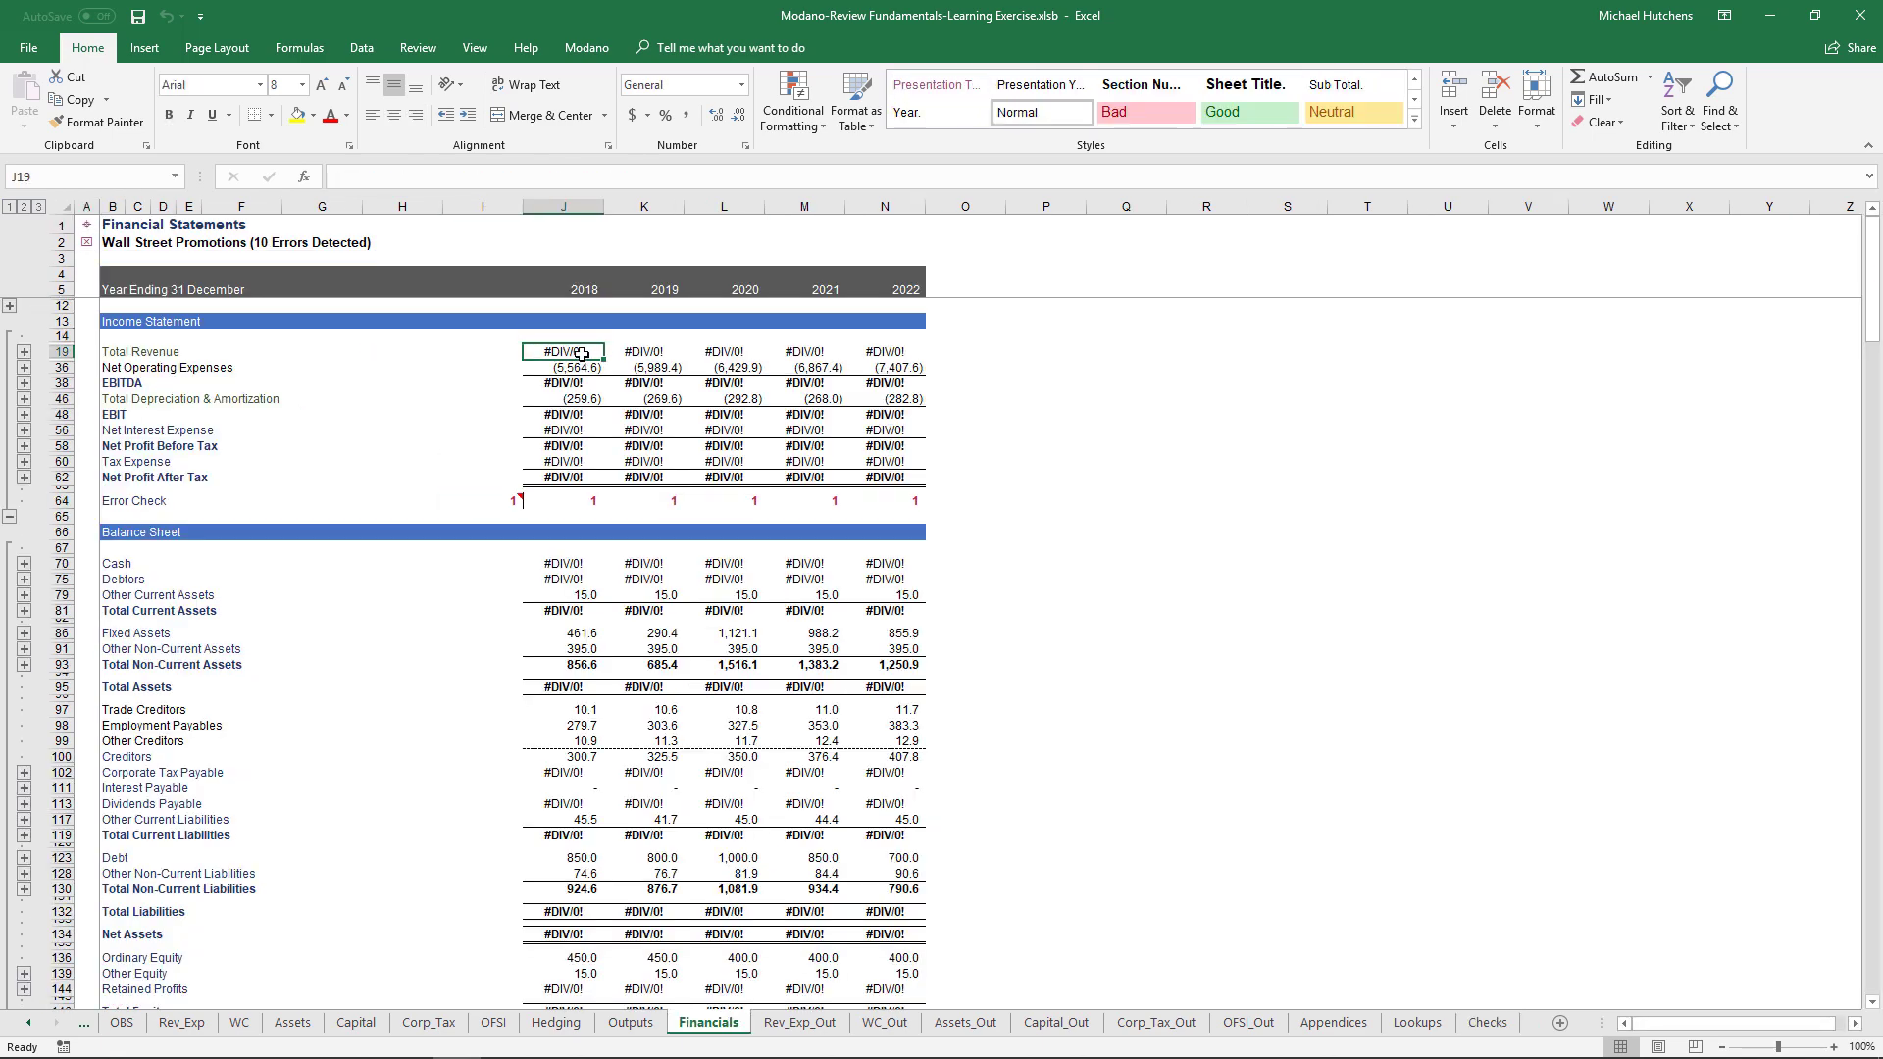
left_click(23, 353)
left_click(574, 367)
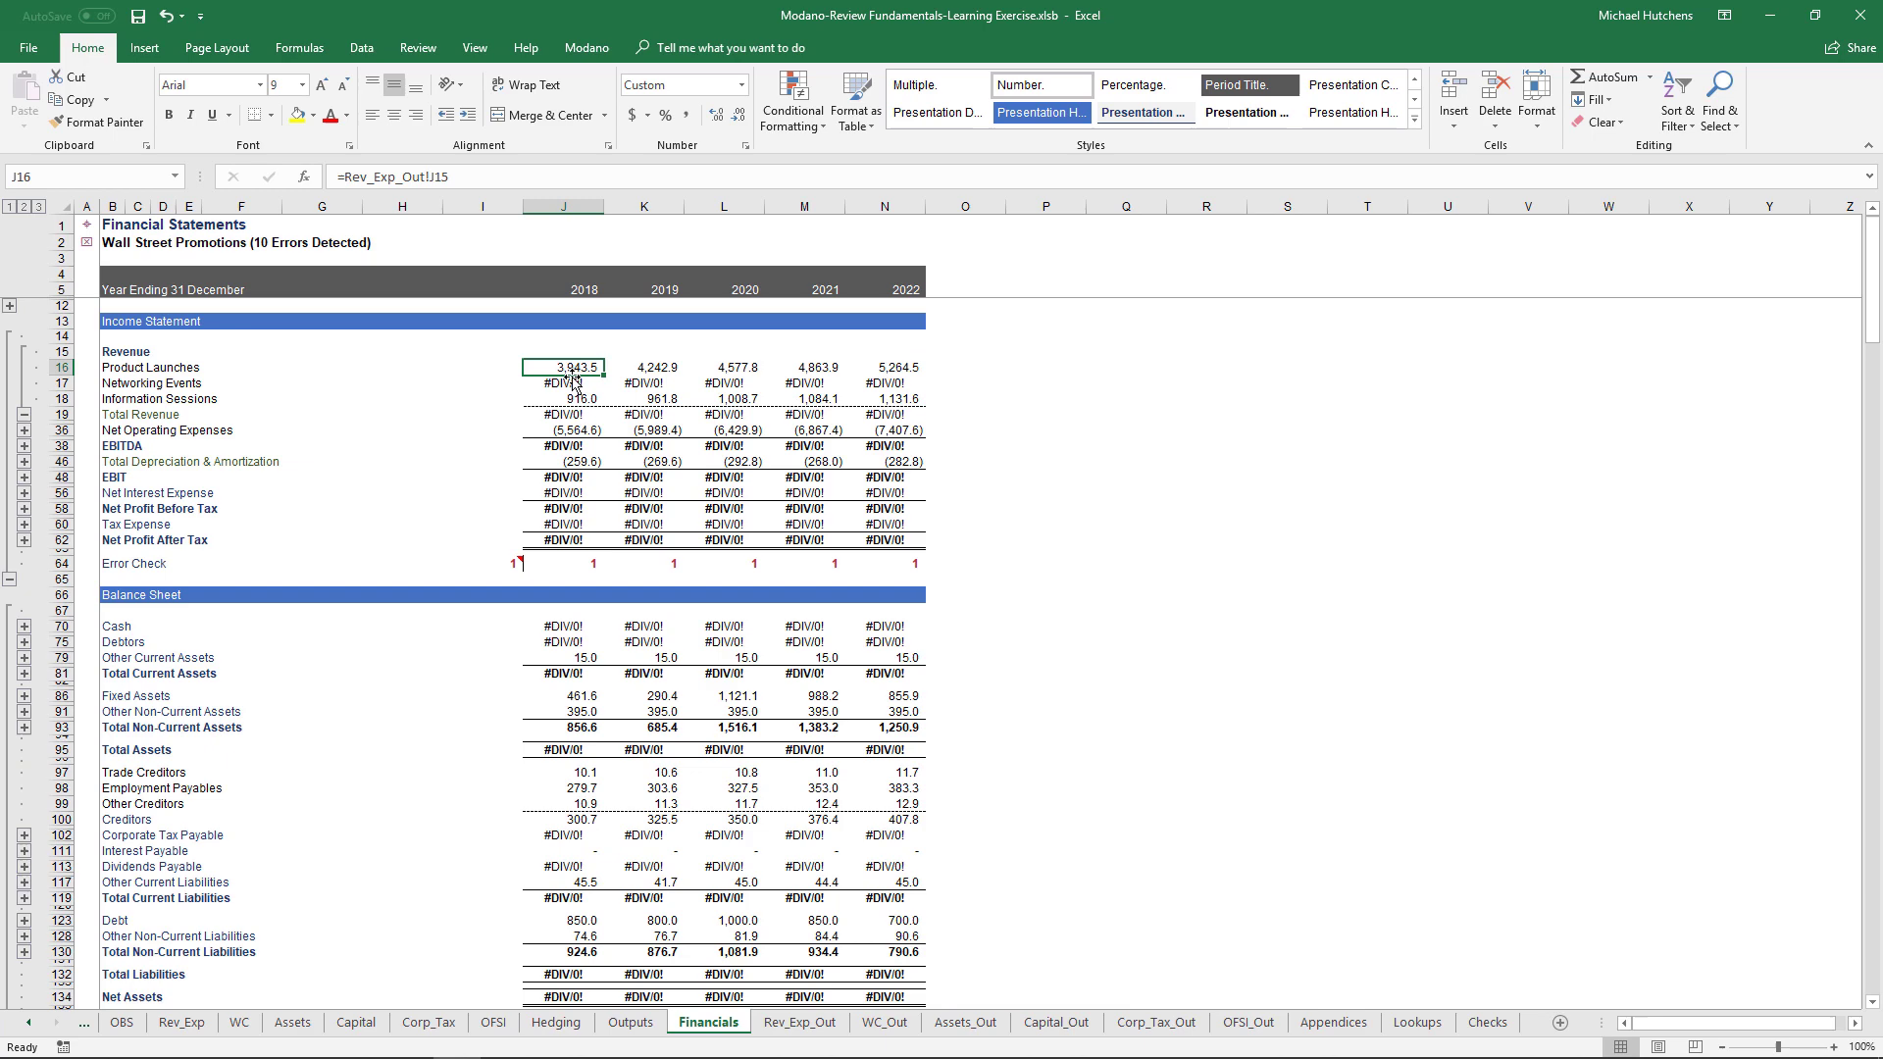
left_click(569, 384)
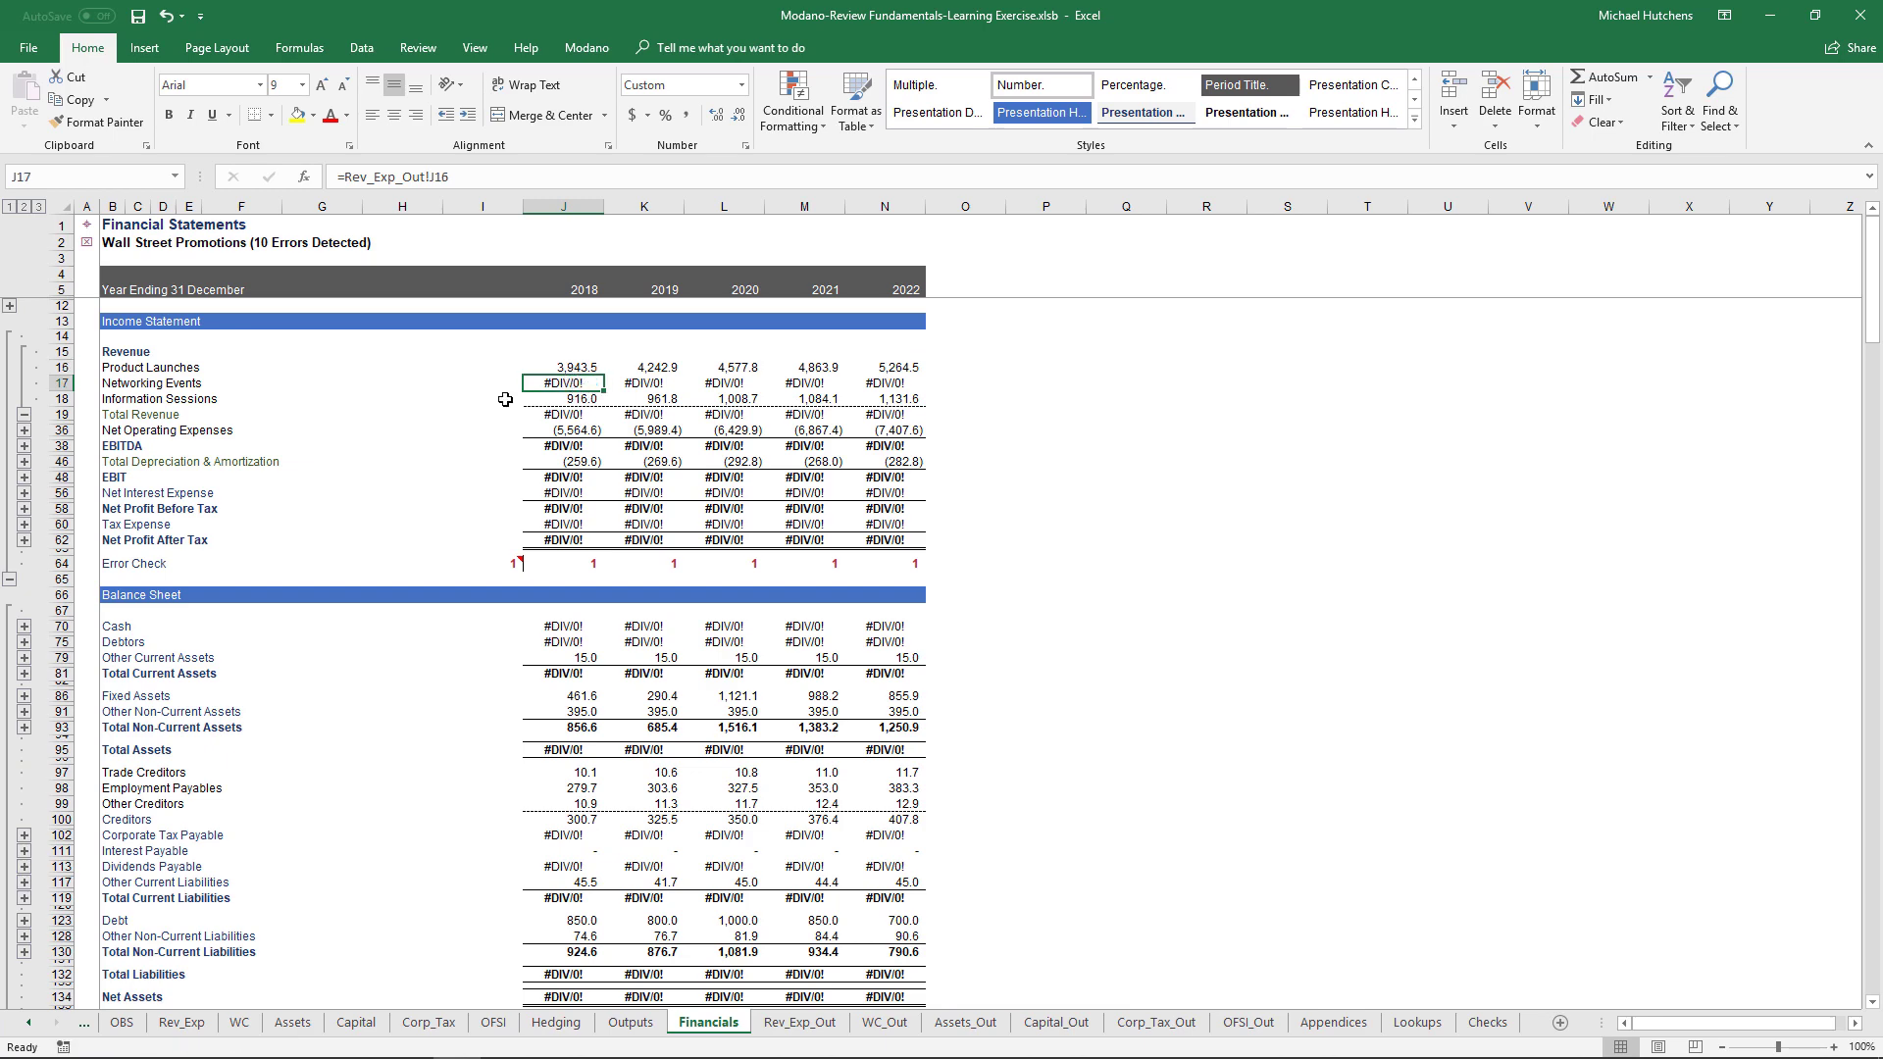
left_click(24, 415)
left_click(587, 47)
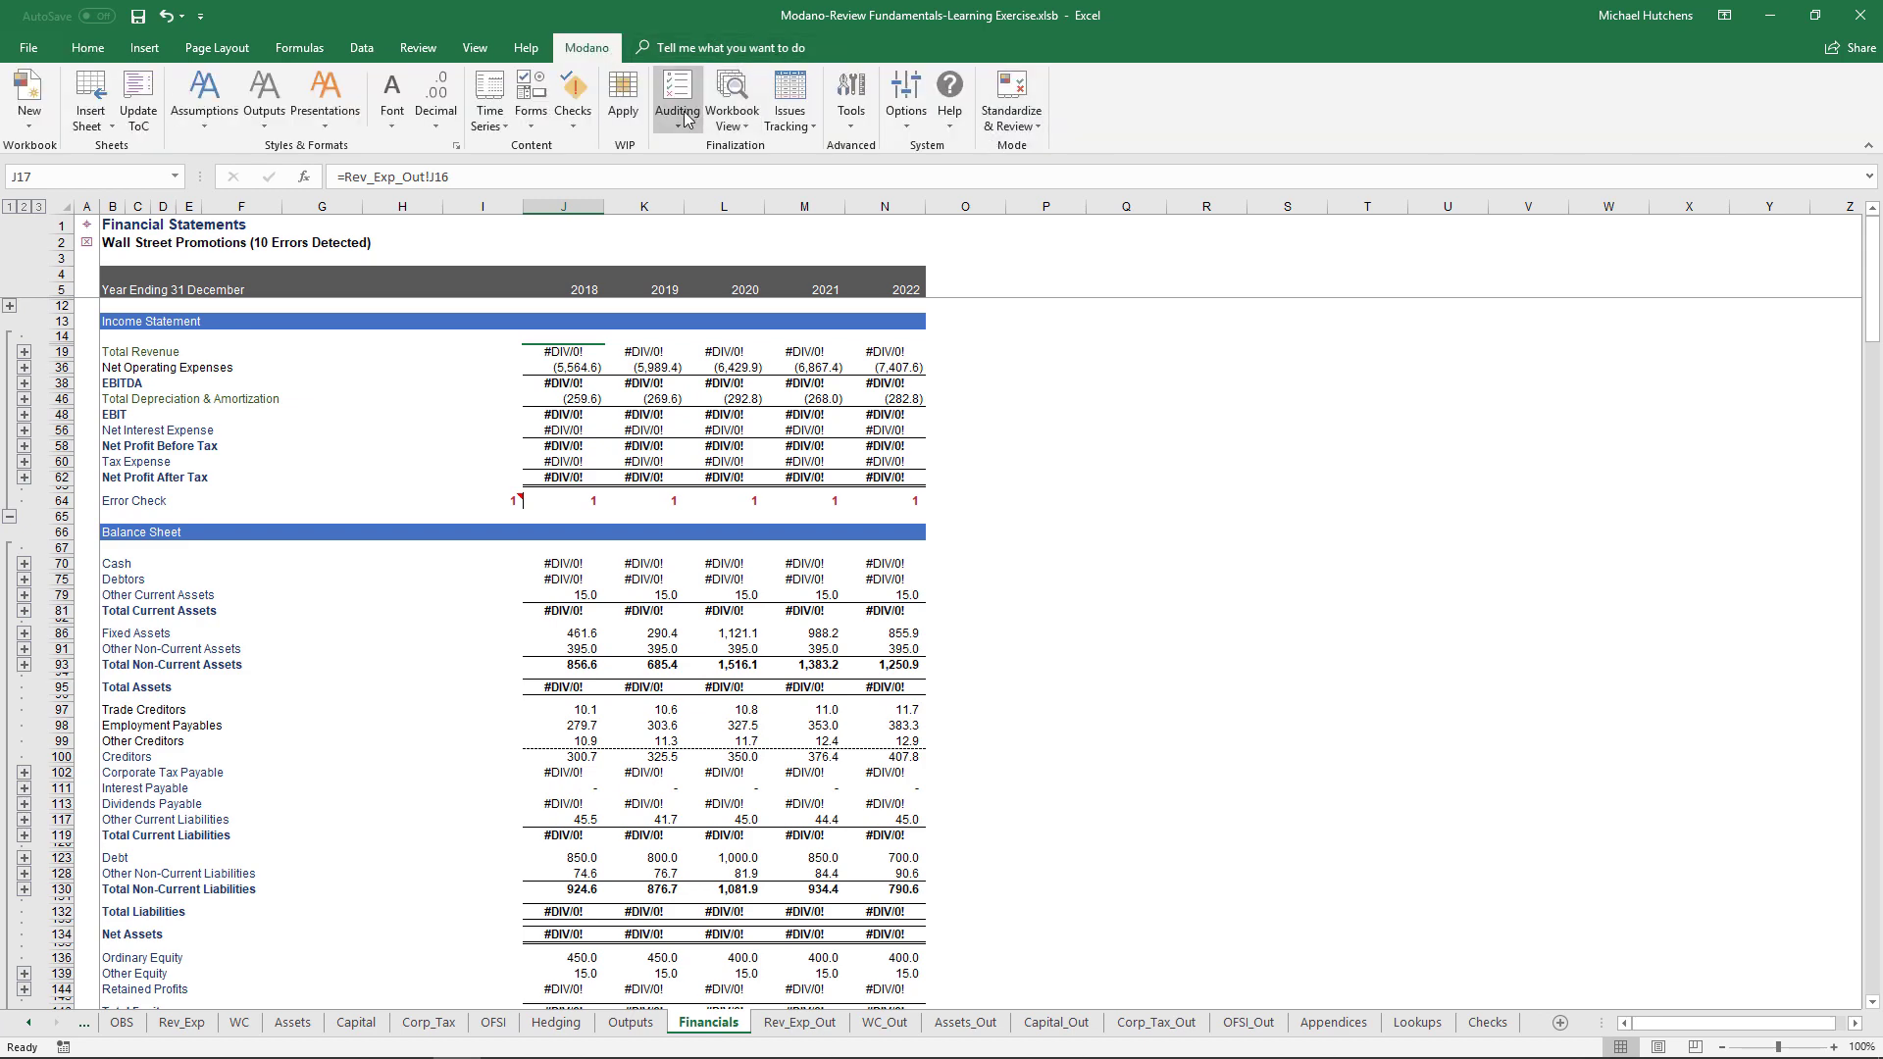
- Launch Search and Repair from Modano's Auditing menu
left_click(685, 118)
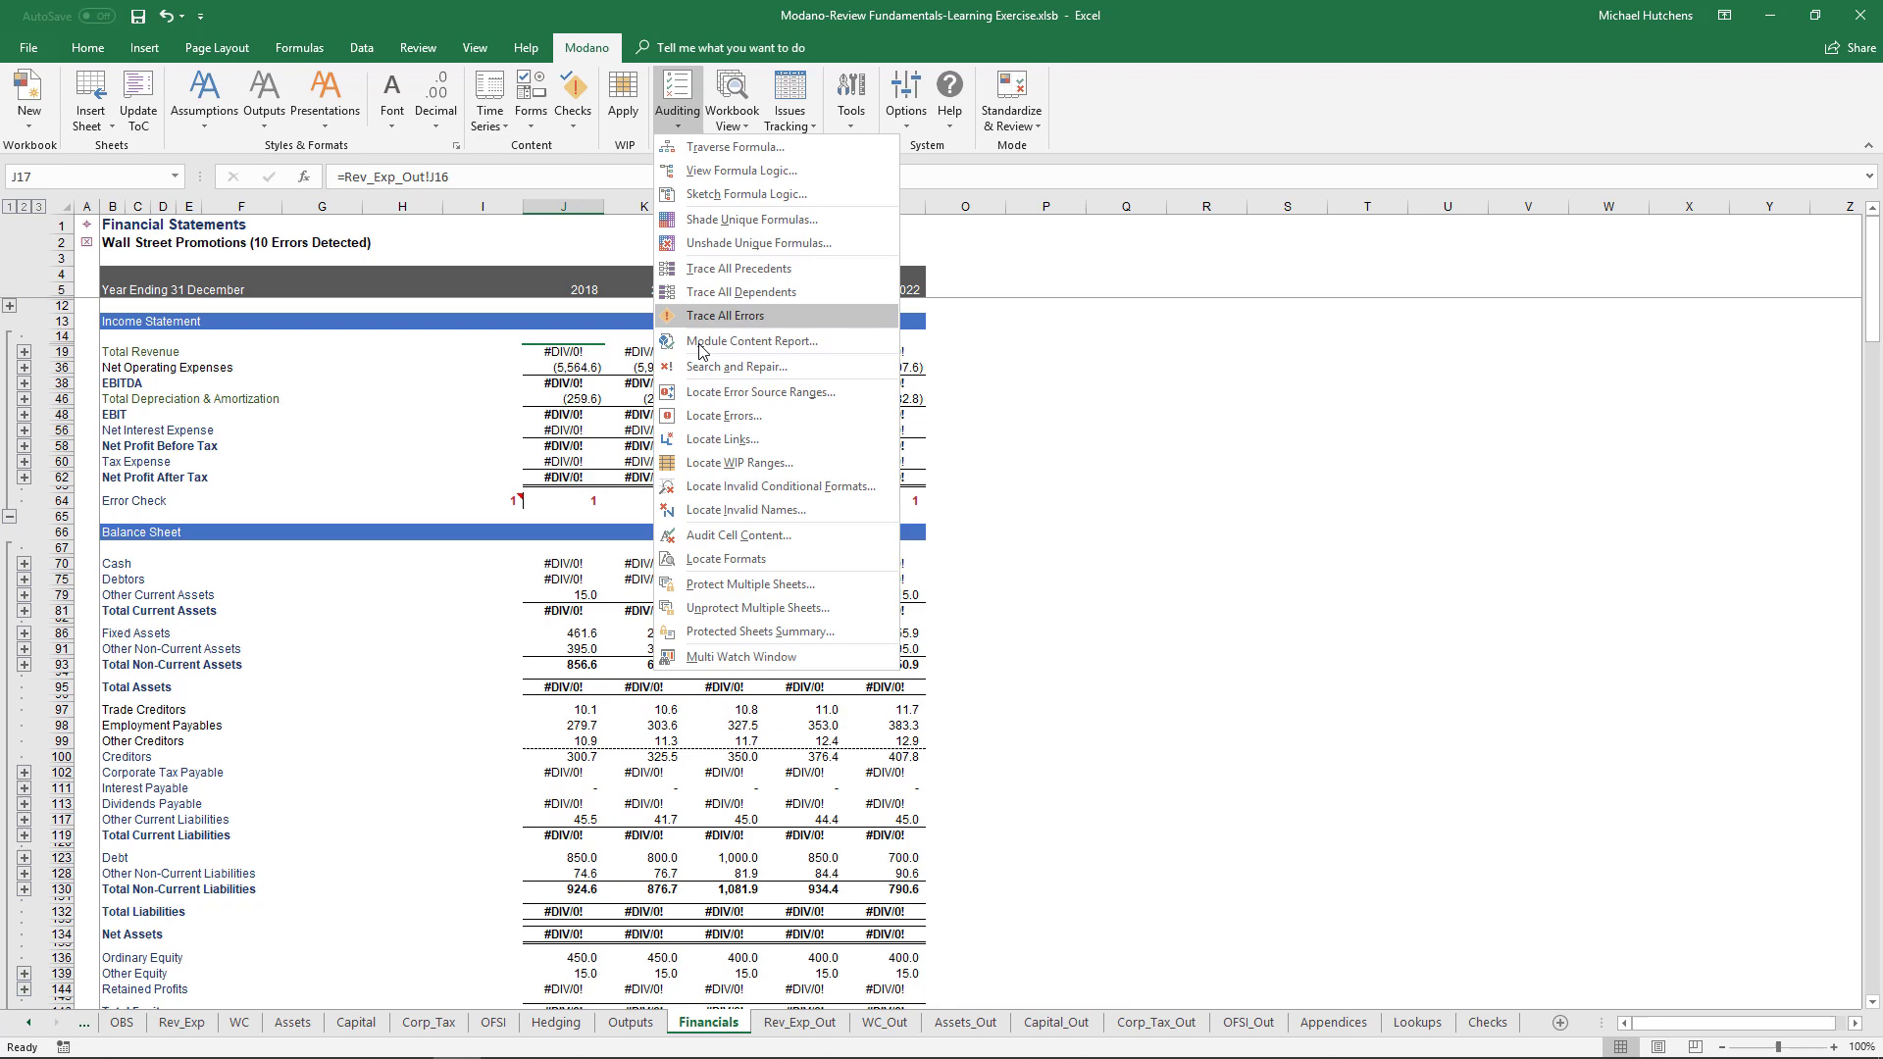
left_click(707, 373)
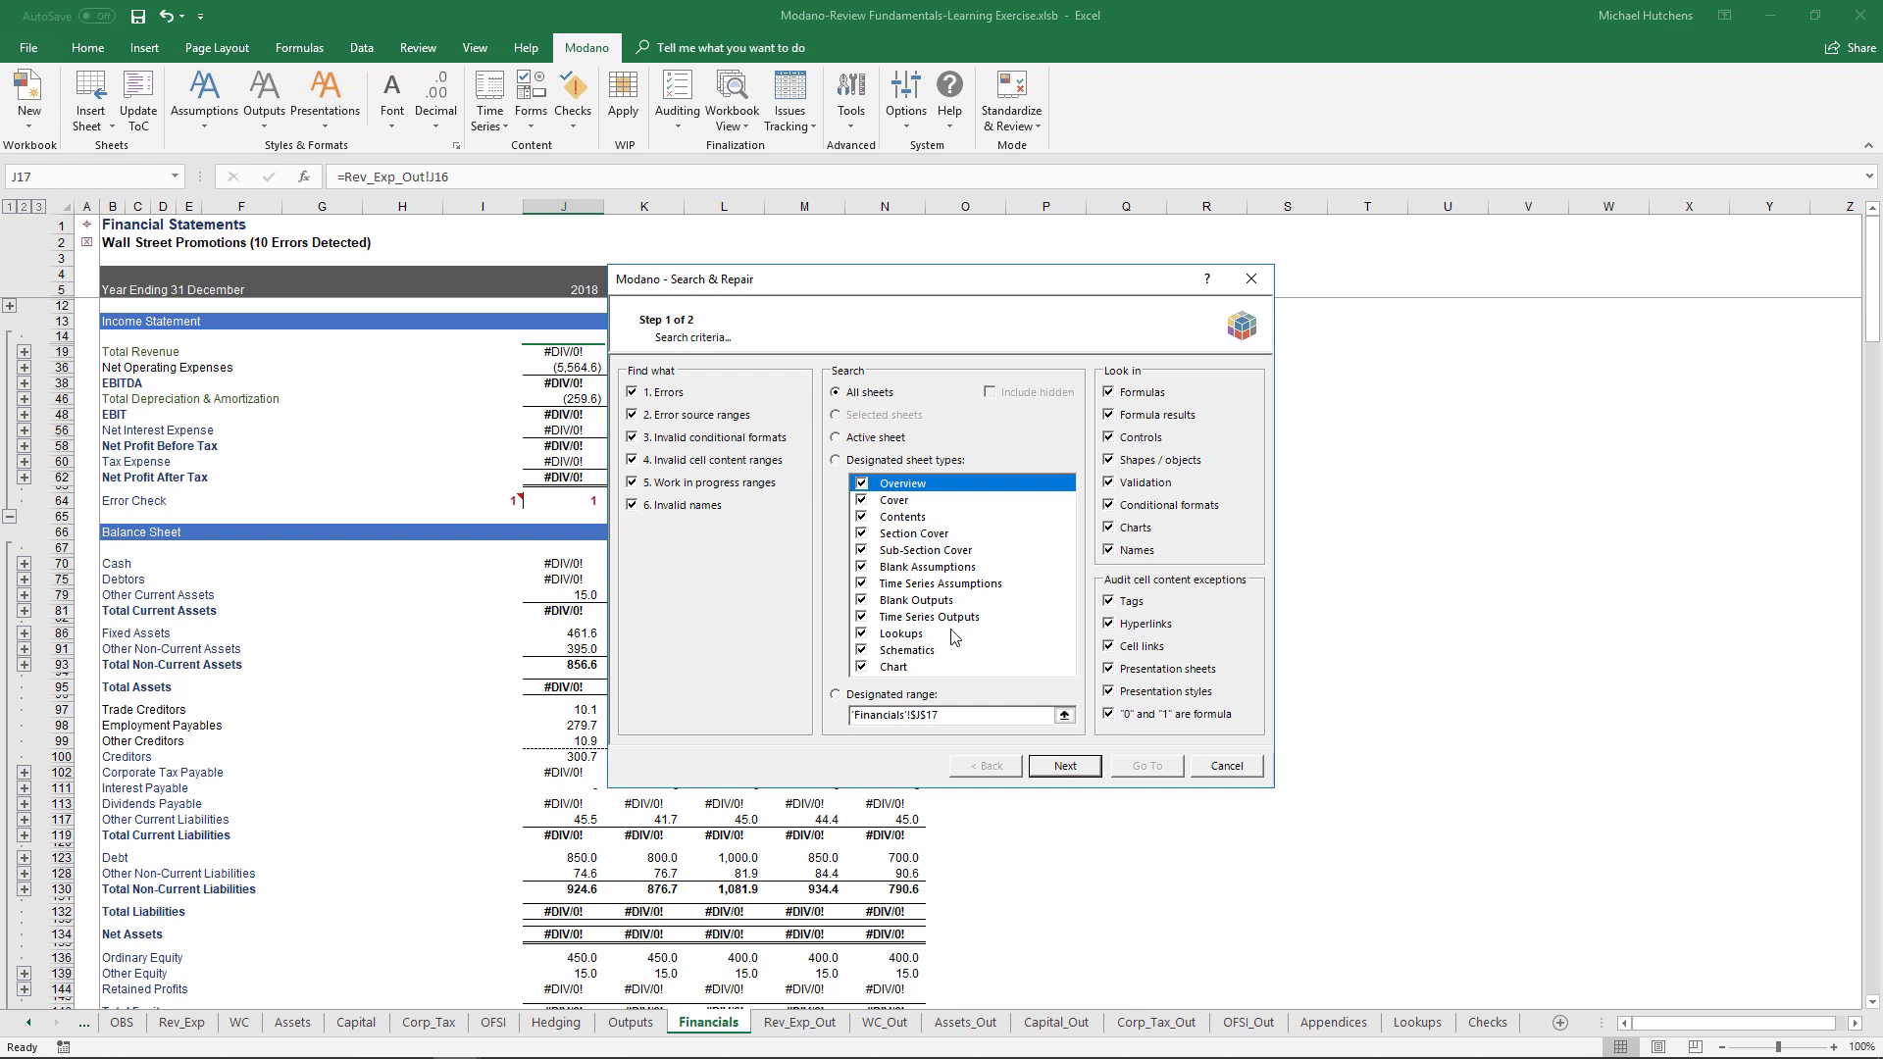
- Run the search and filter results to Error Source Ranges, revealing J16:N16 on Rev_Exp_Out
left_click(1055, 769)
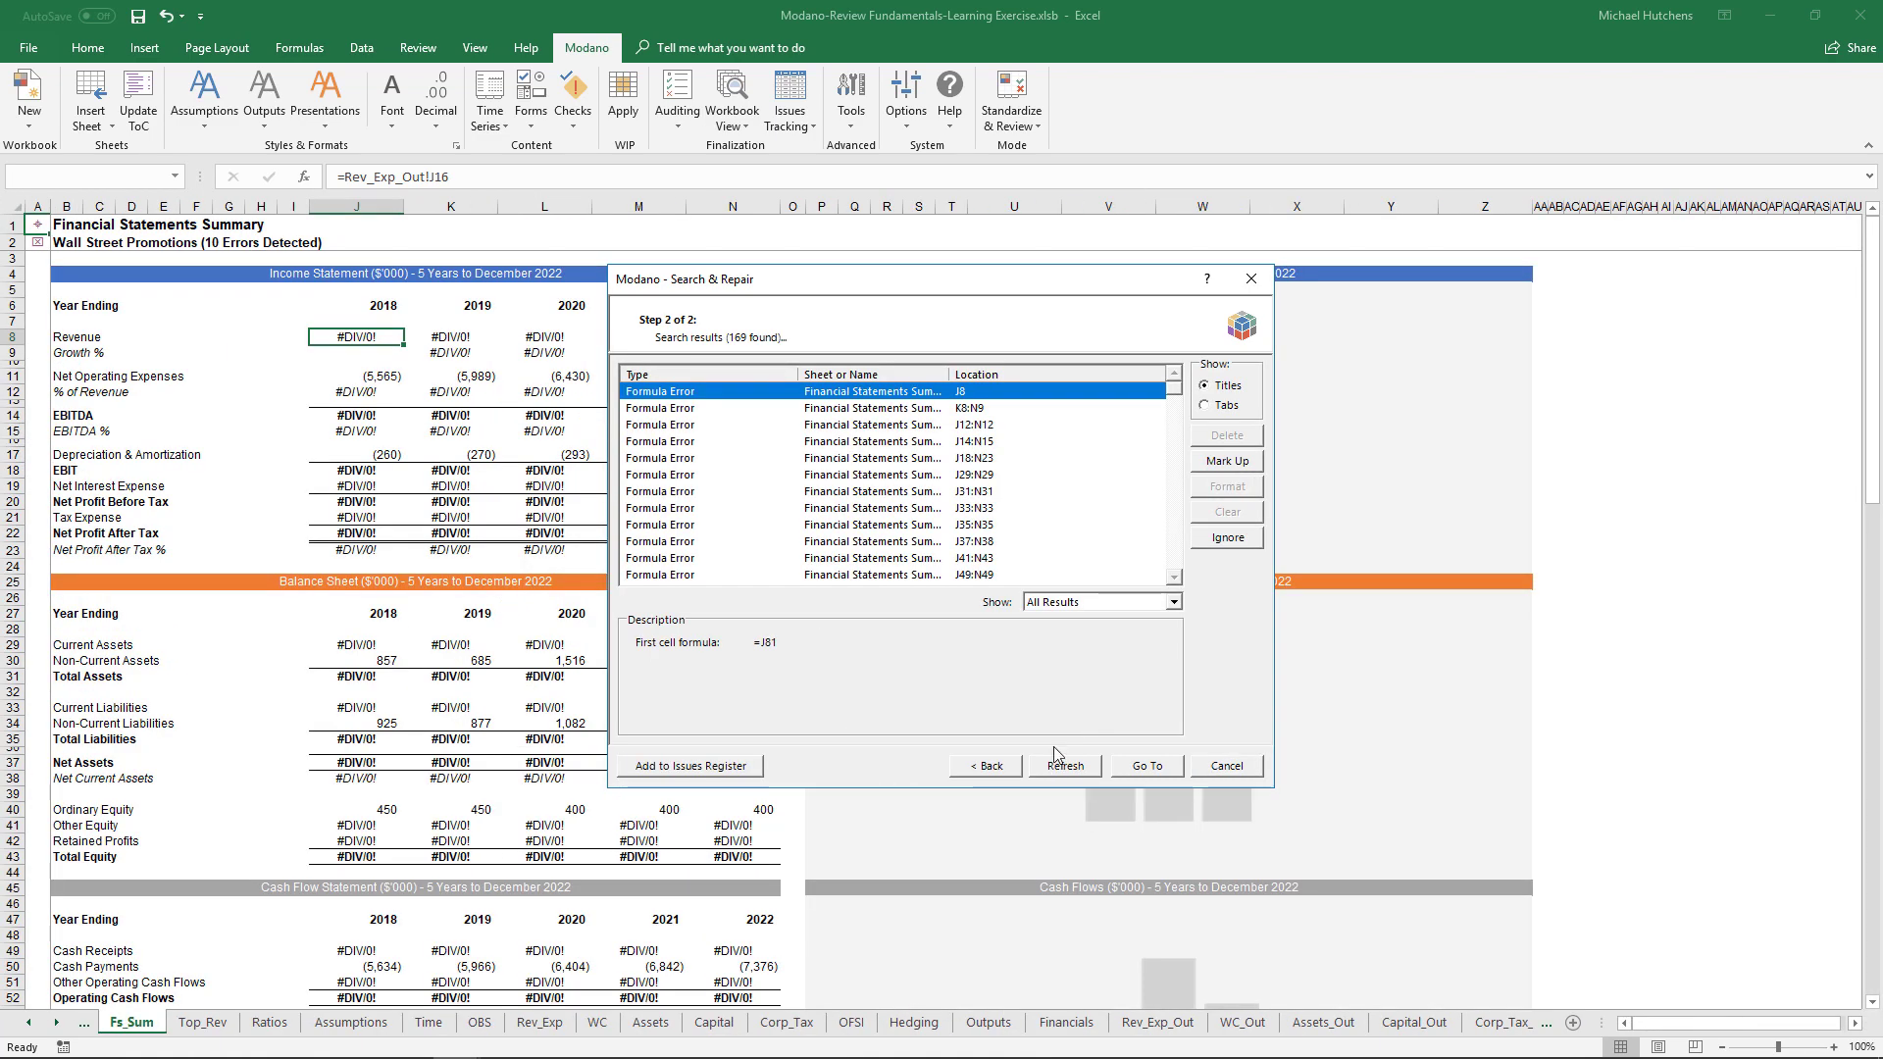
left_click(1174, 603)
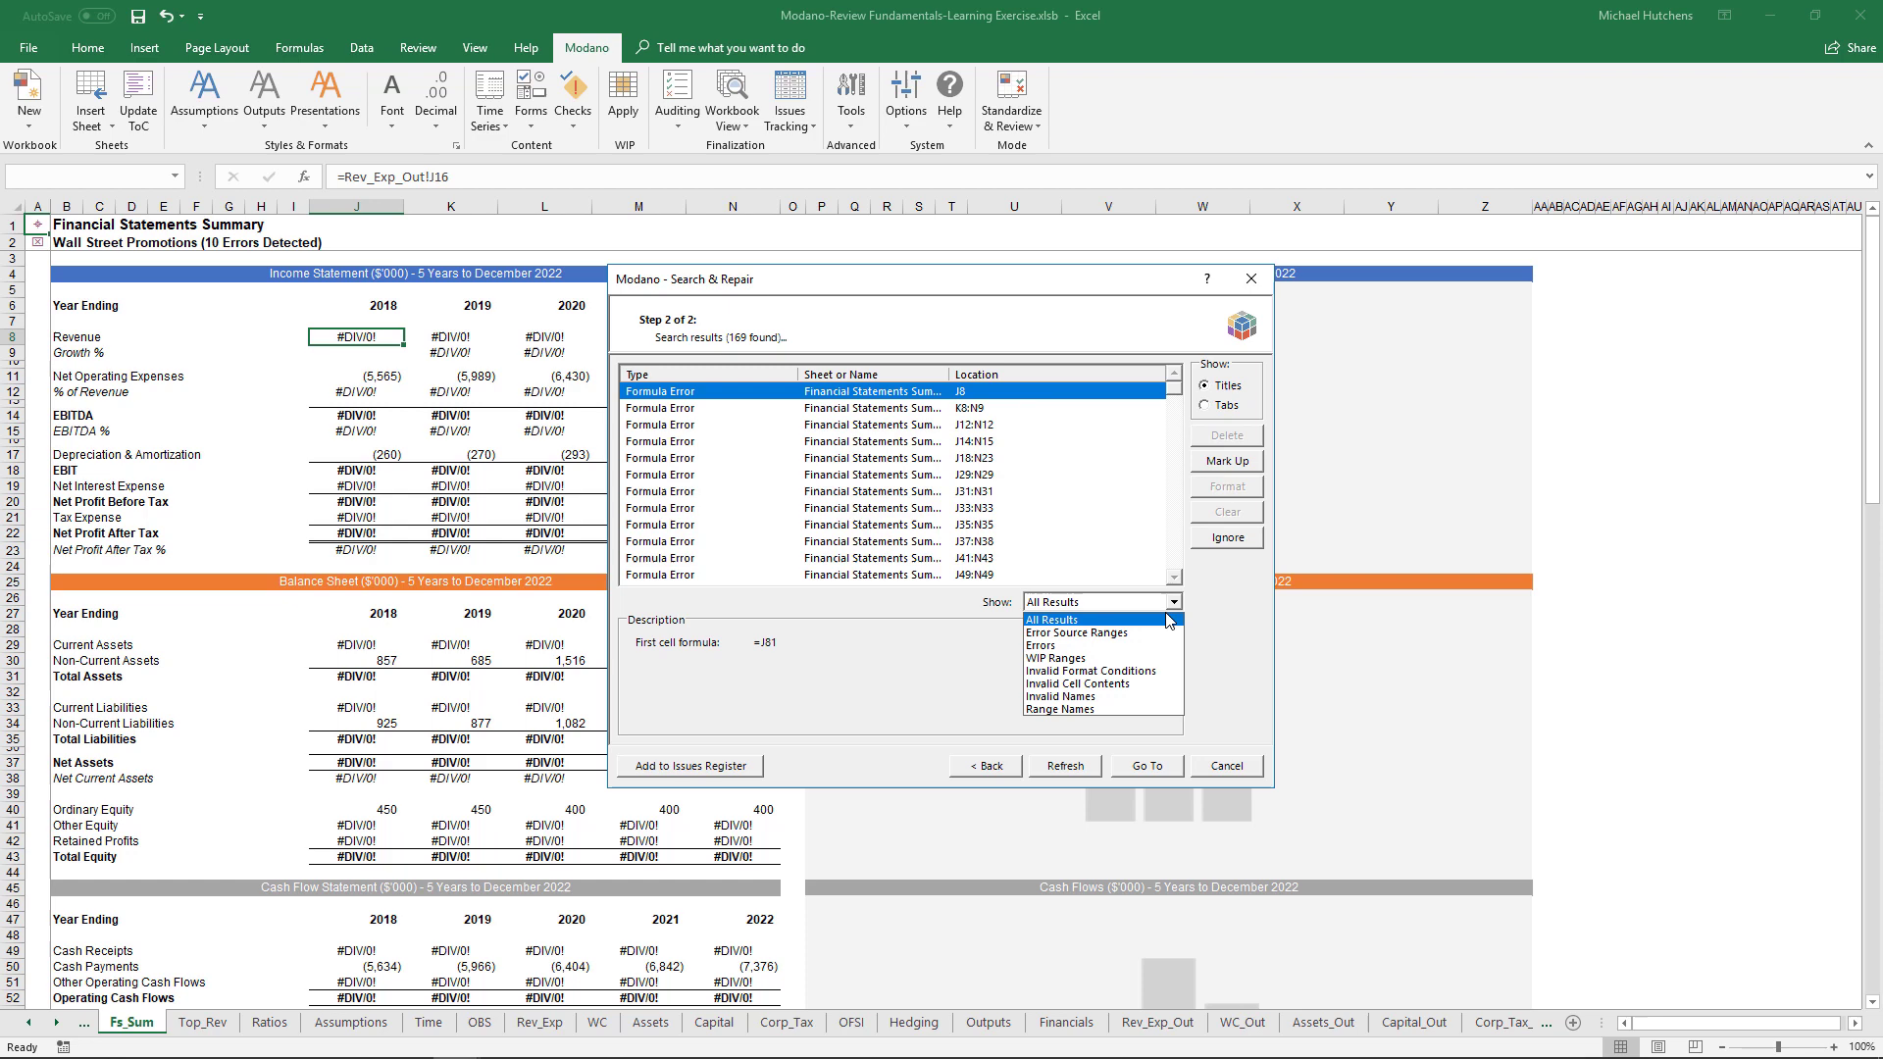
left_click(1154, 634)
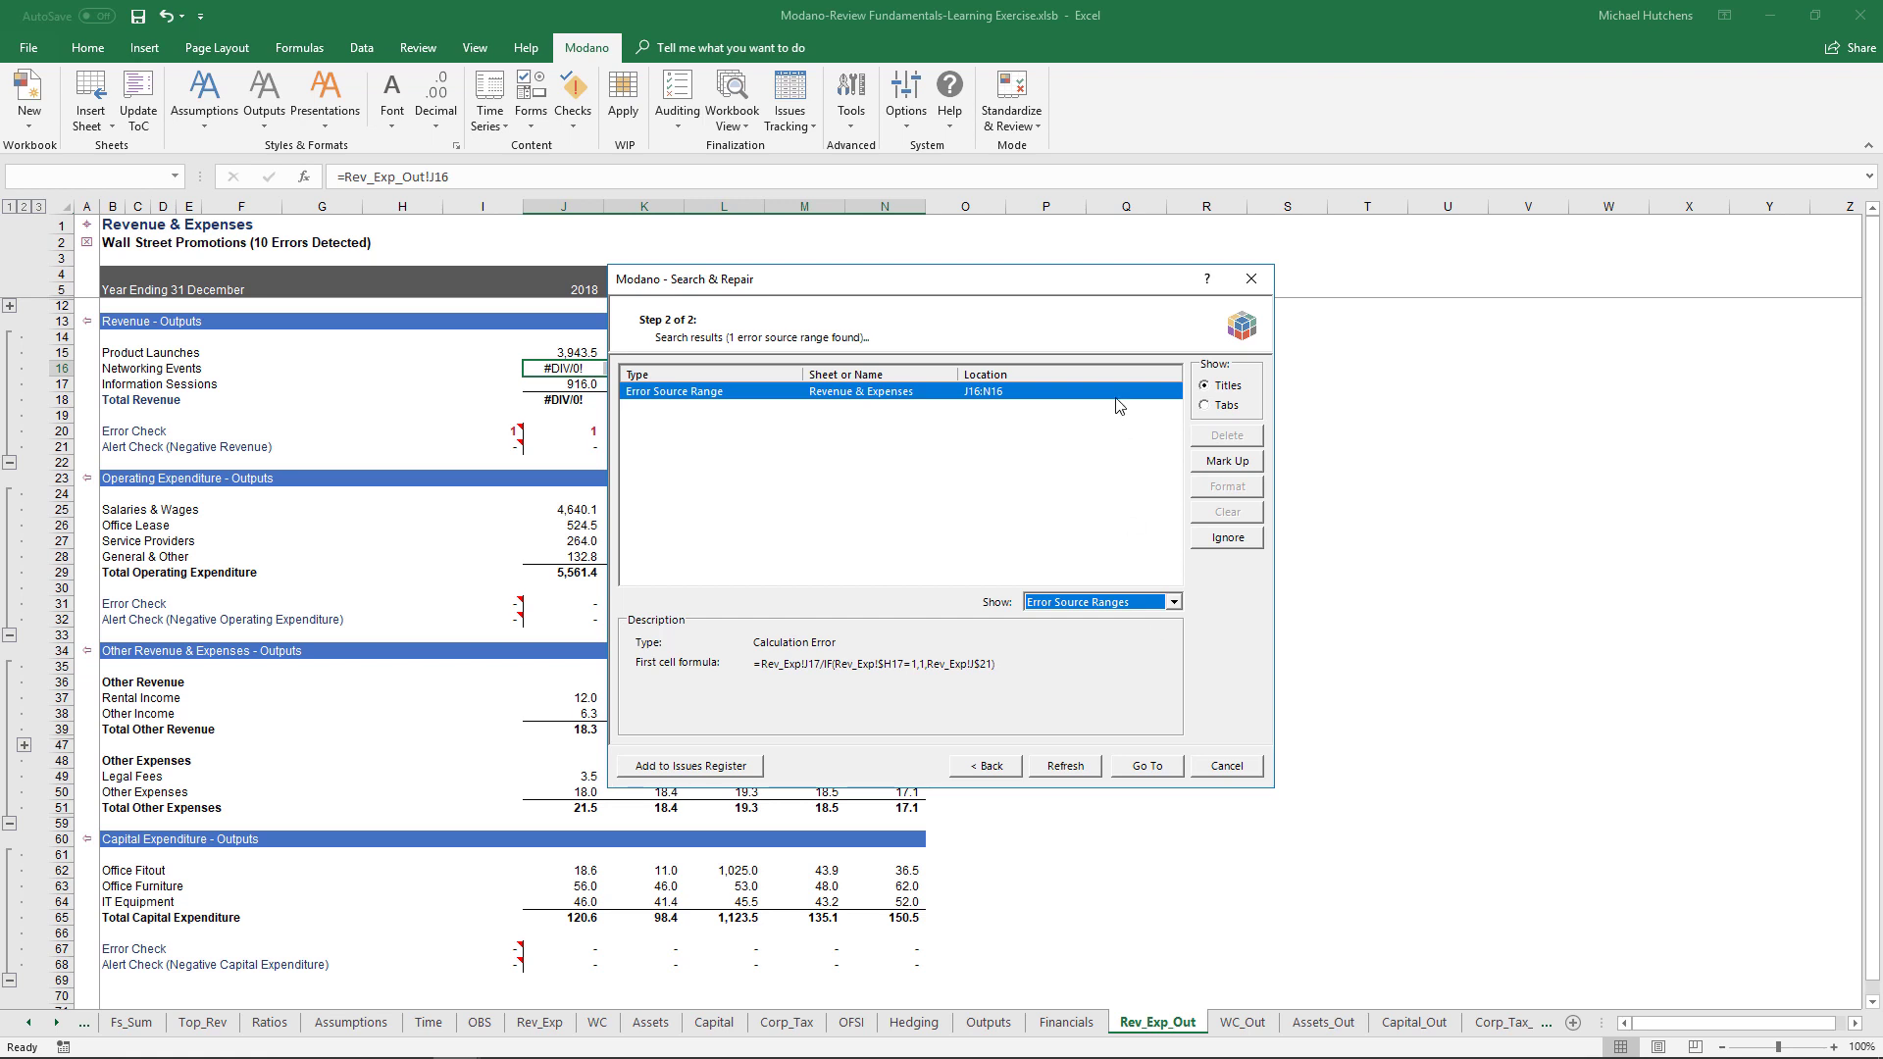
left_click_drag(1008, 290, 1287, 208)
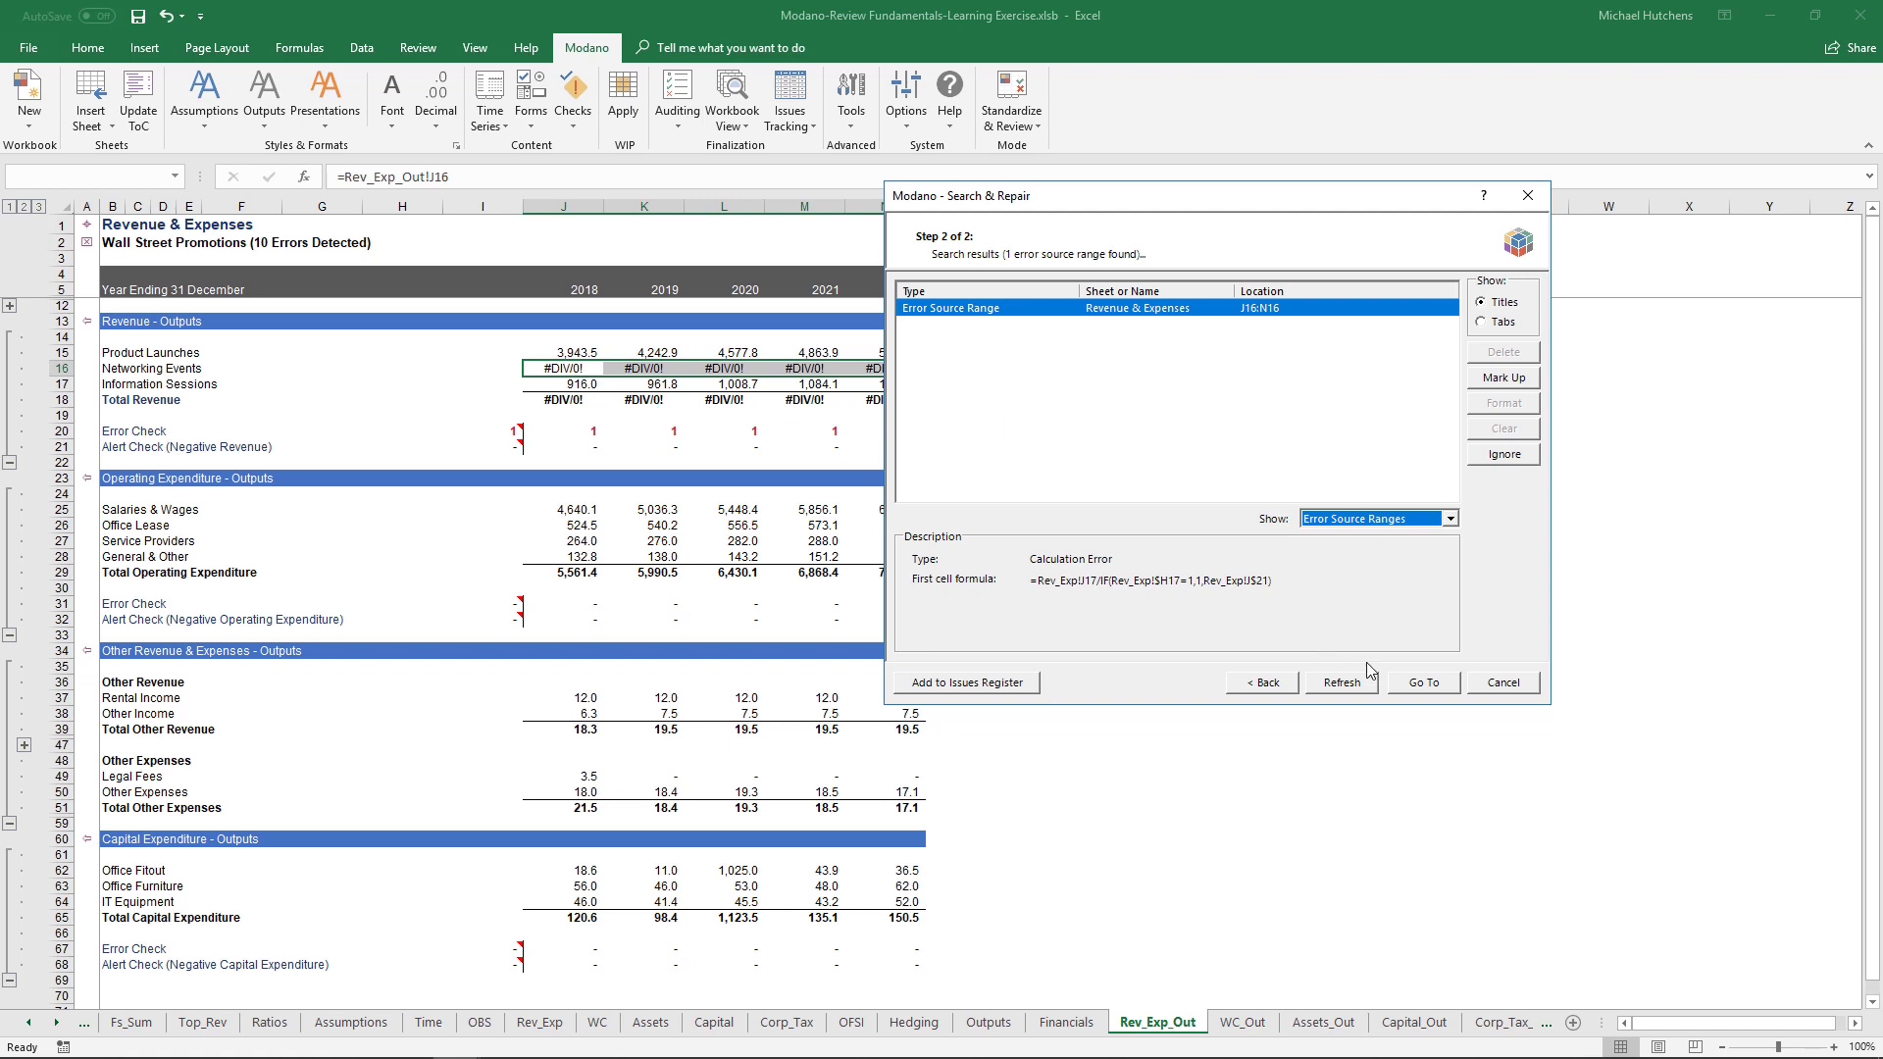
- Go to the error range, select J16, and start Traverse Formula on it
left_click(1424, 683)
left_click(564, 368)
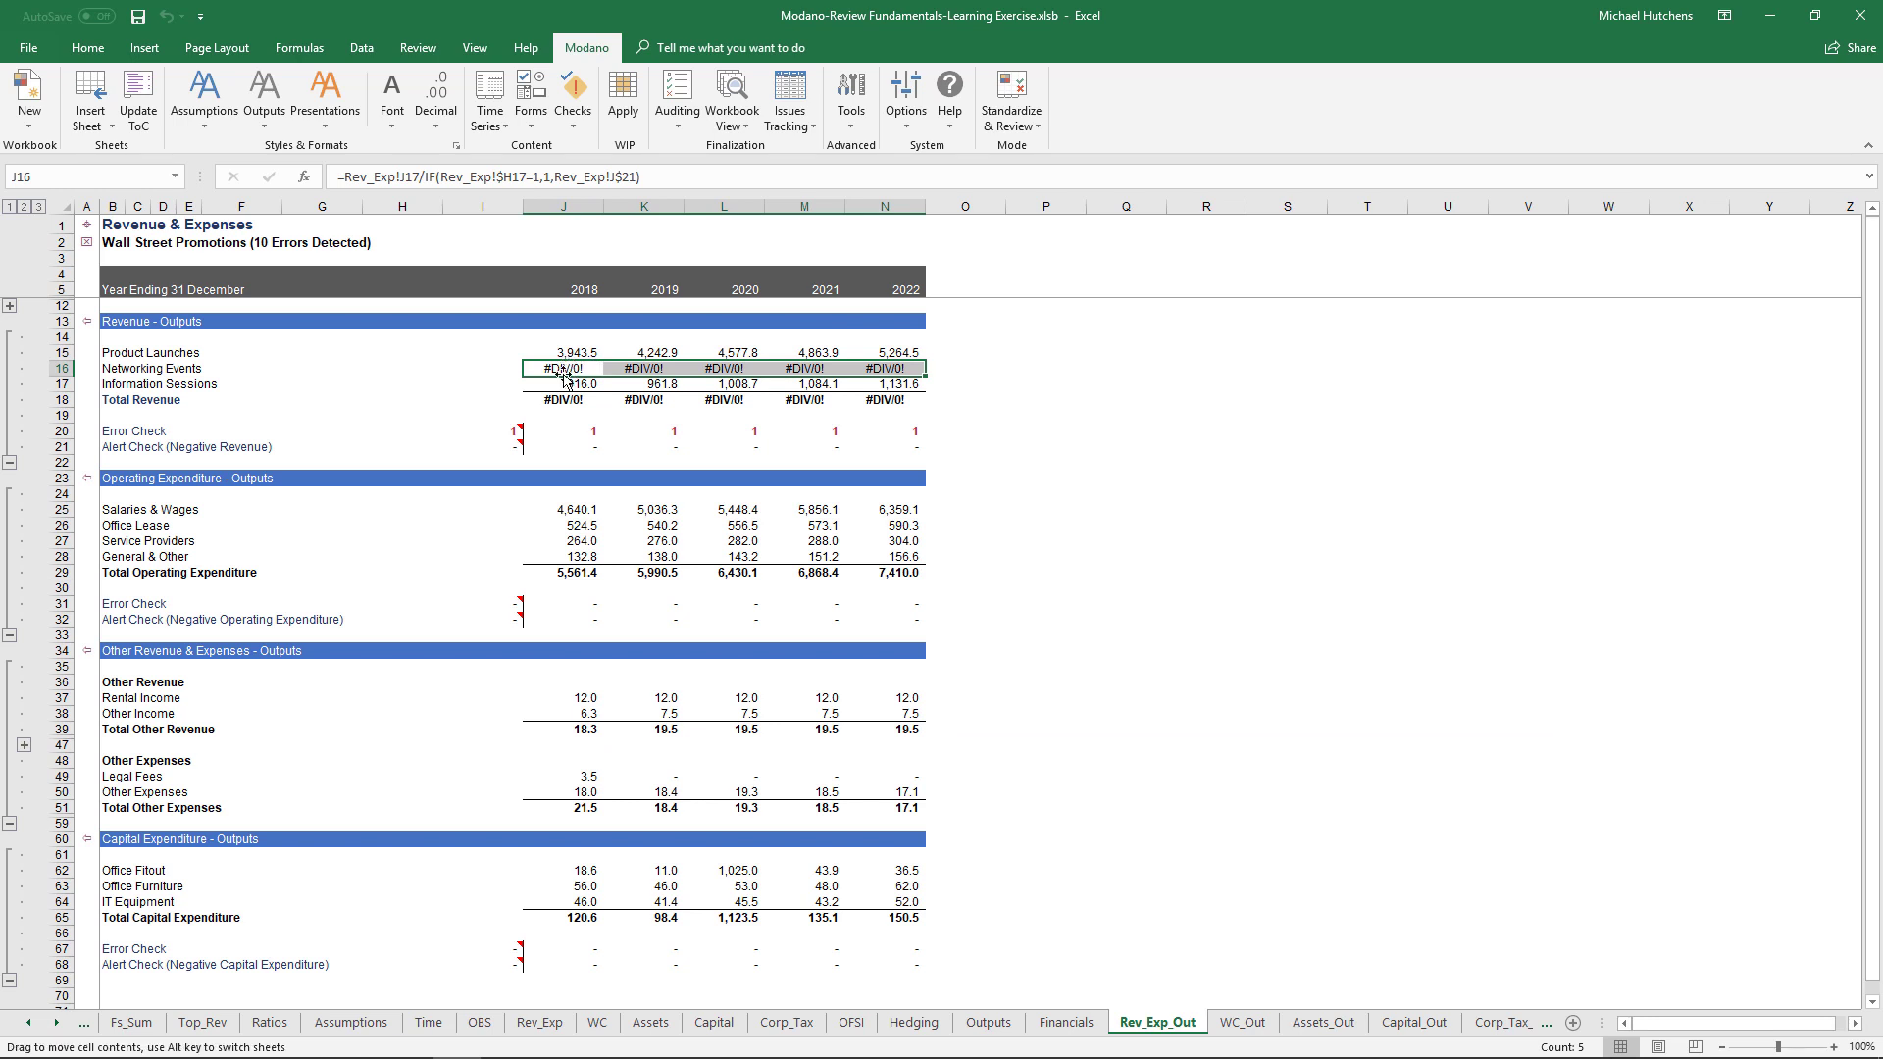
left_click(679, 110)
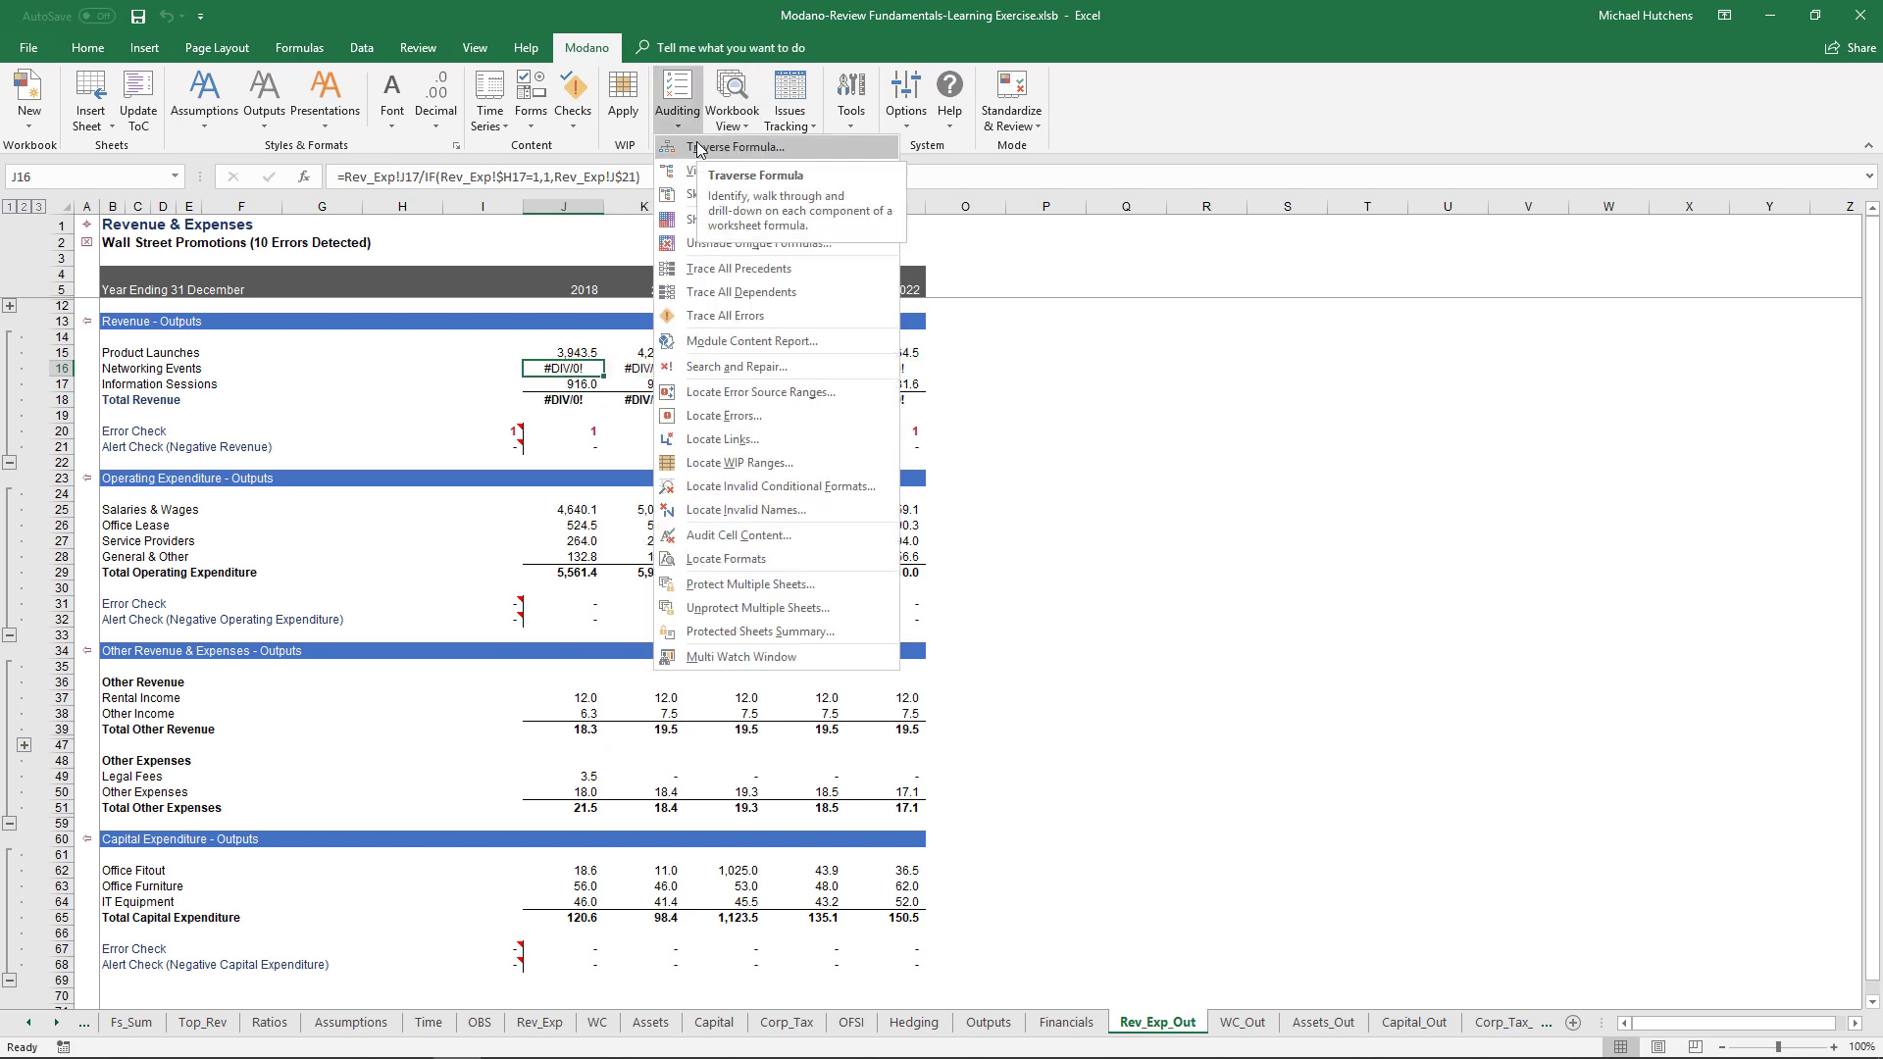
left_click(699, 148)
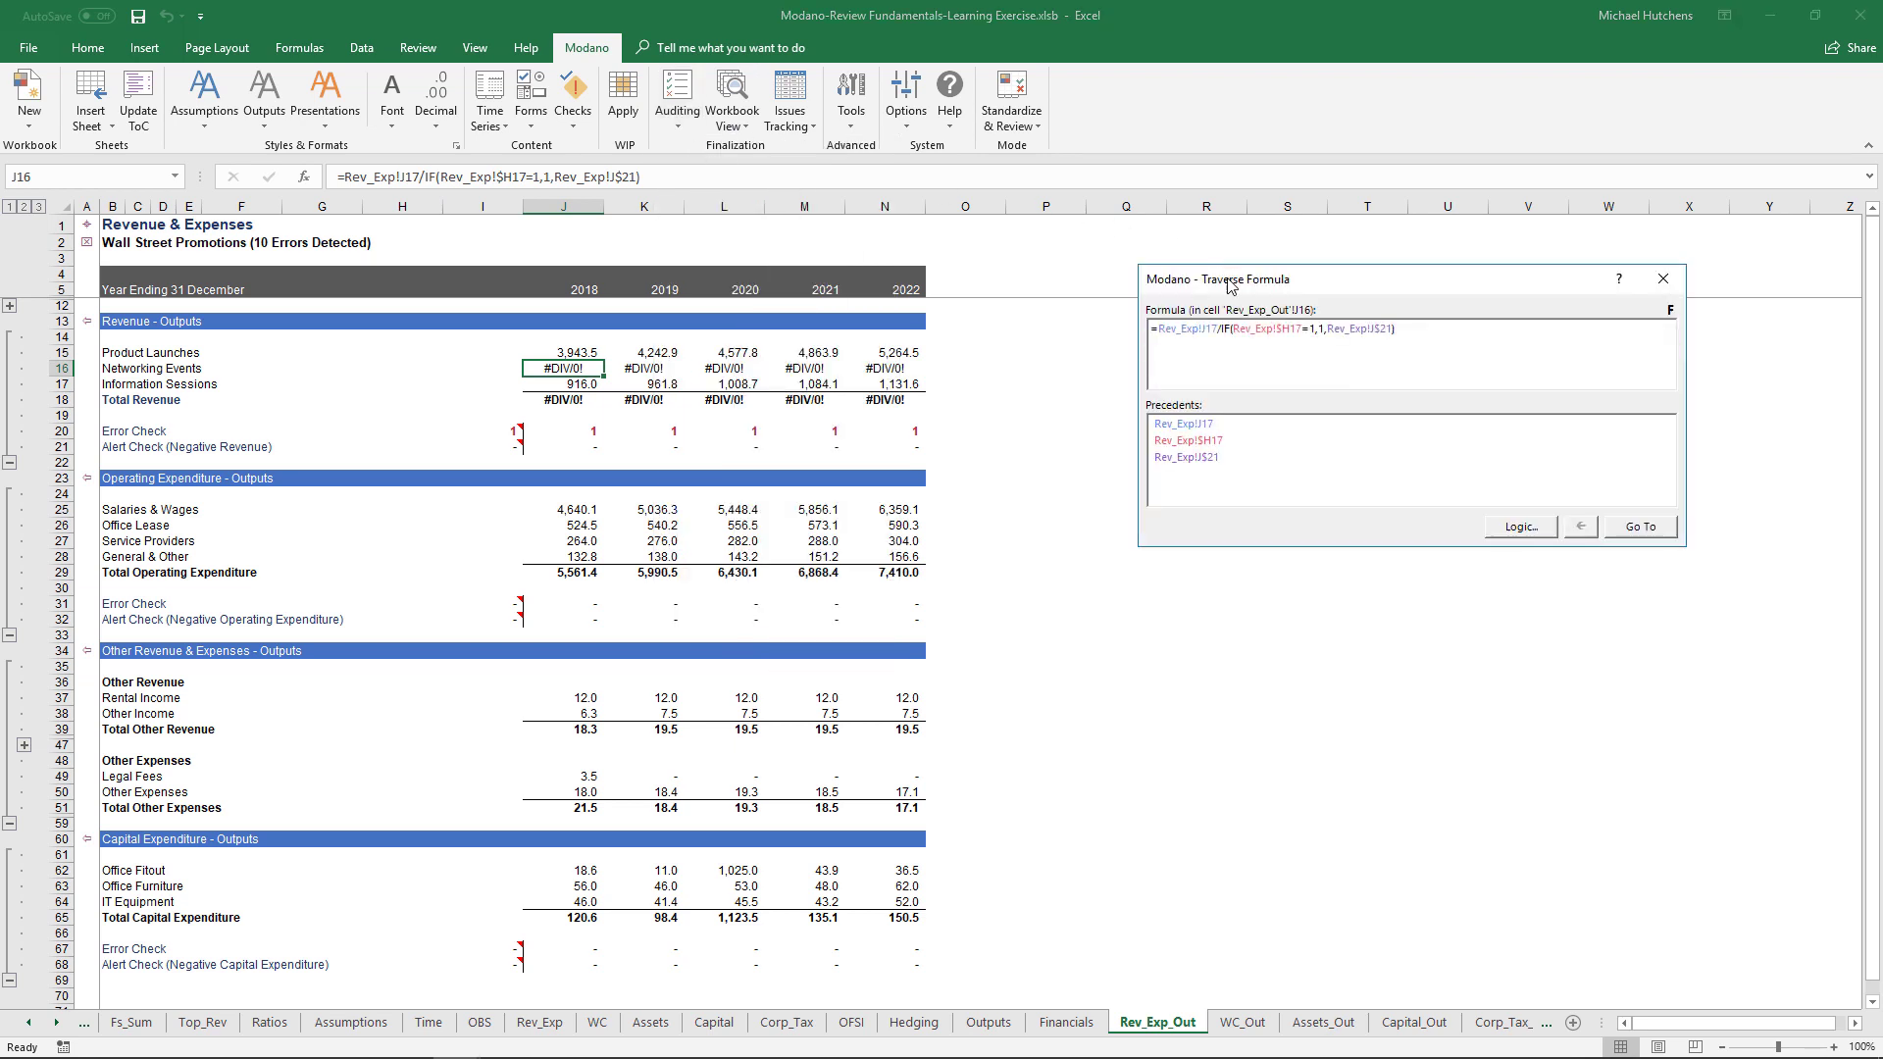
left_click_drag(1232, 282, 1056, 286)
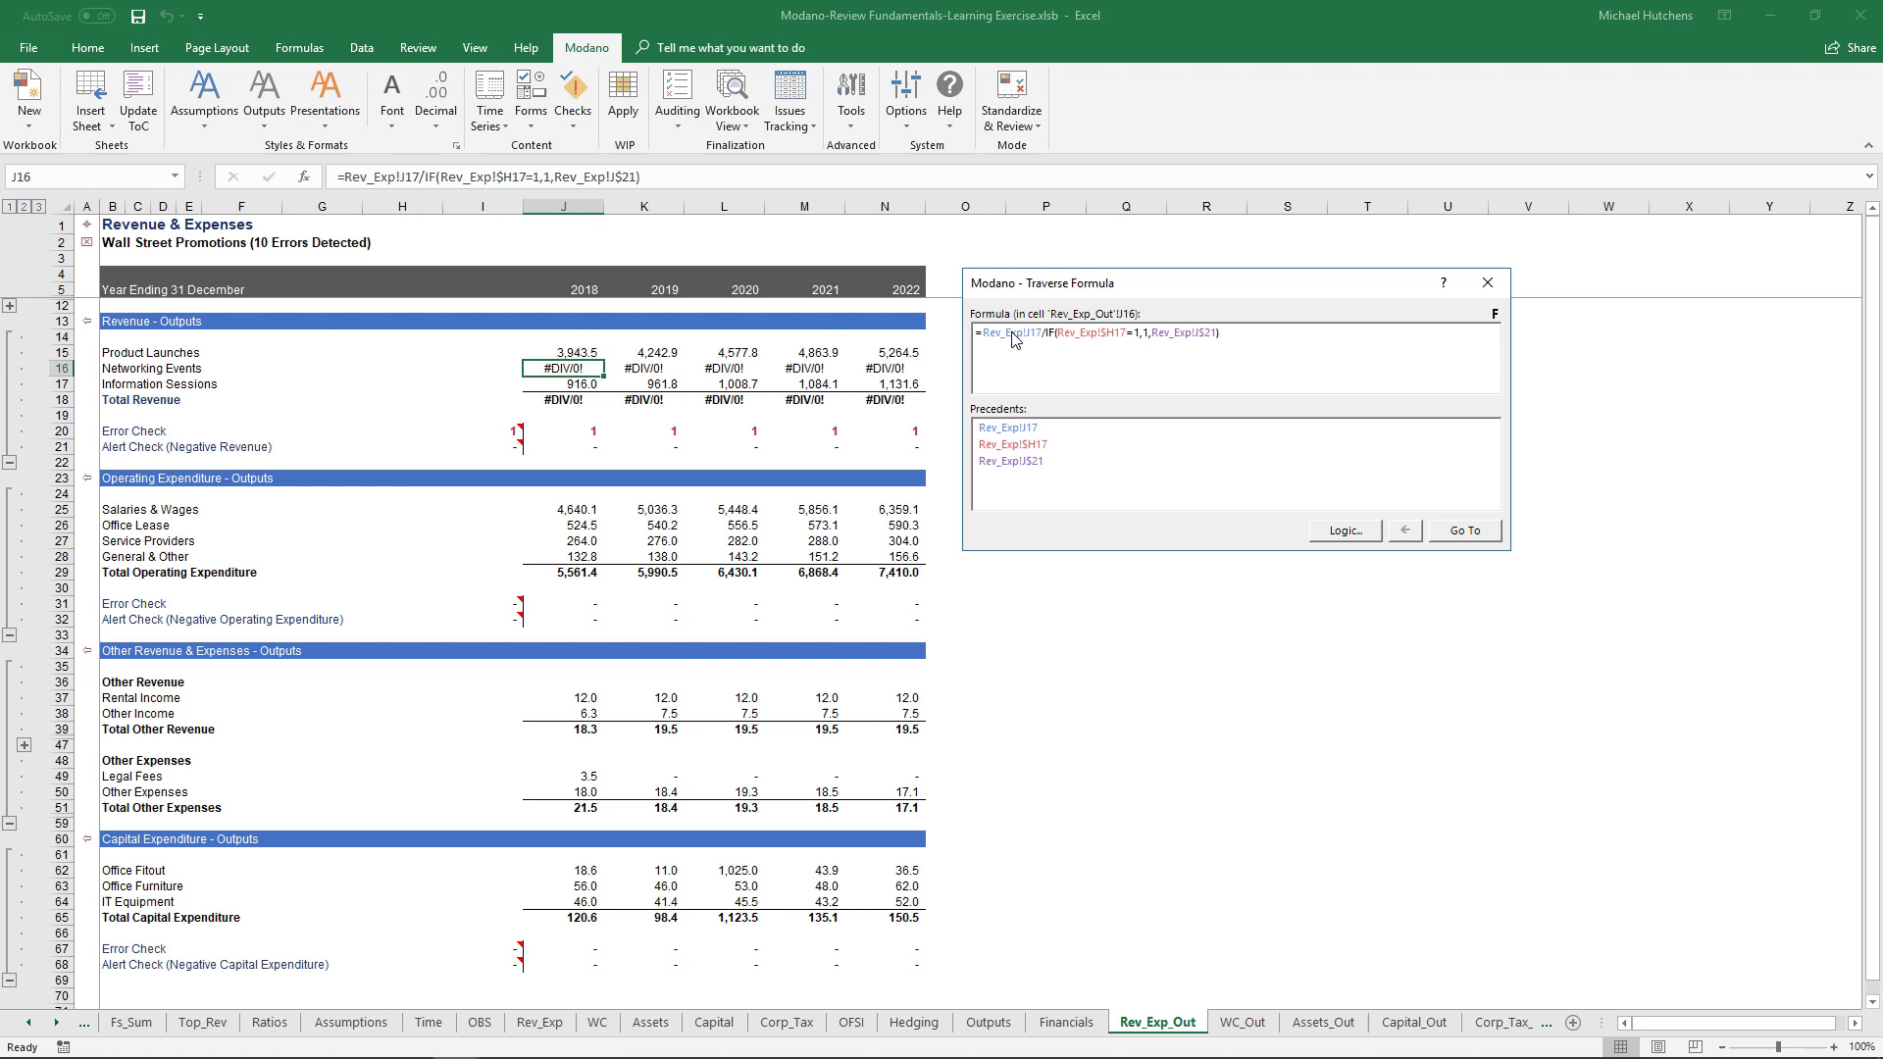
- Visit precedents Rev_Exp!J17, $H17 and J$21, then return to J16's formula
mouse_move(1013, 339)
left_click(1013, 338)
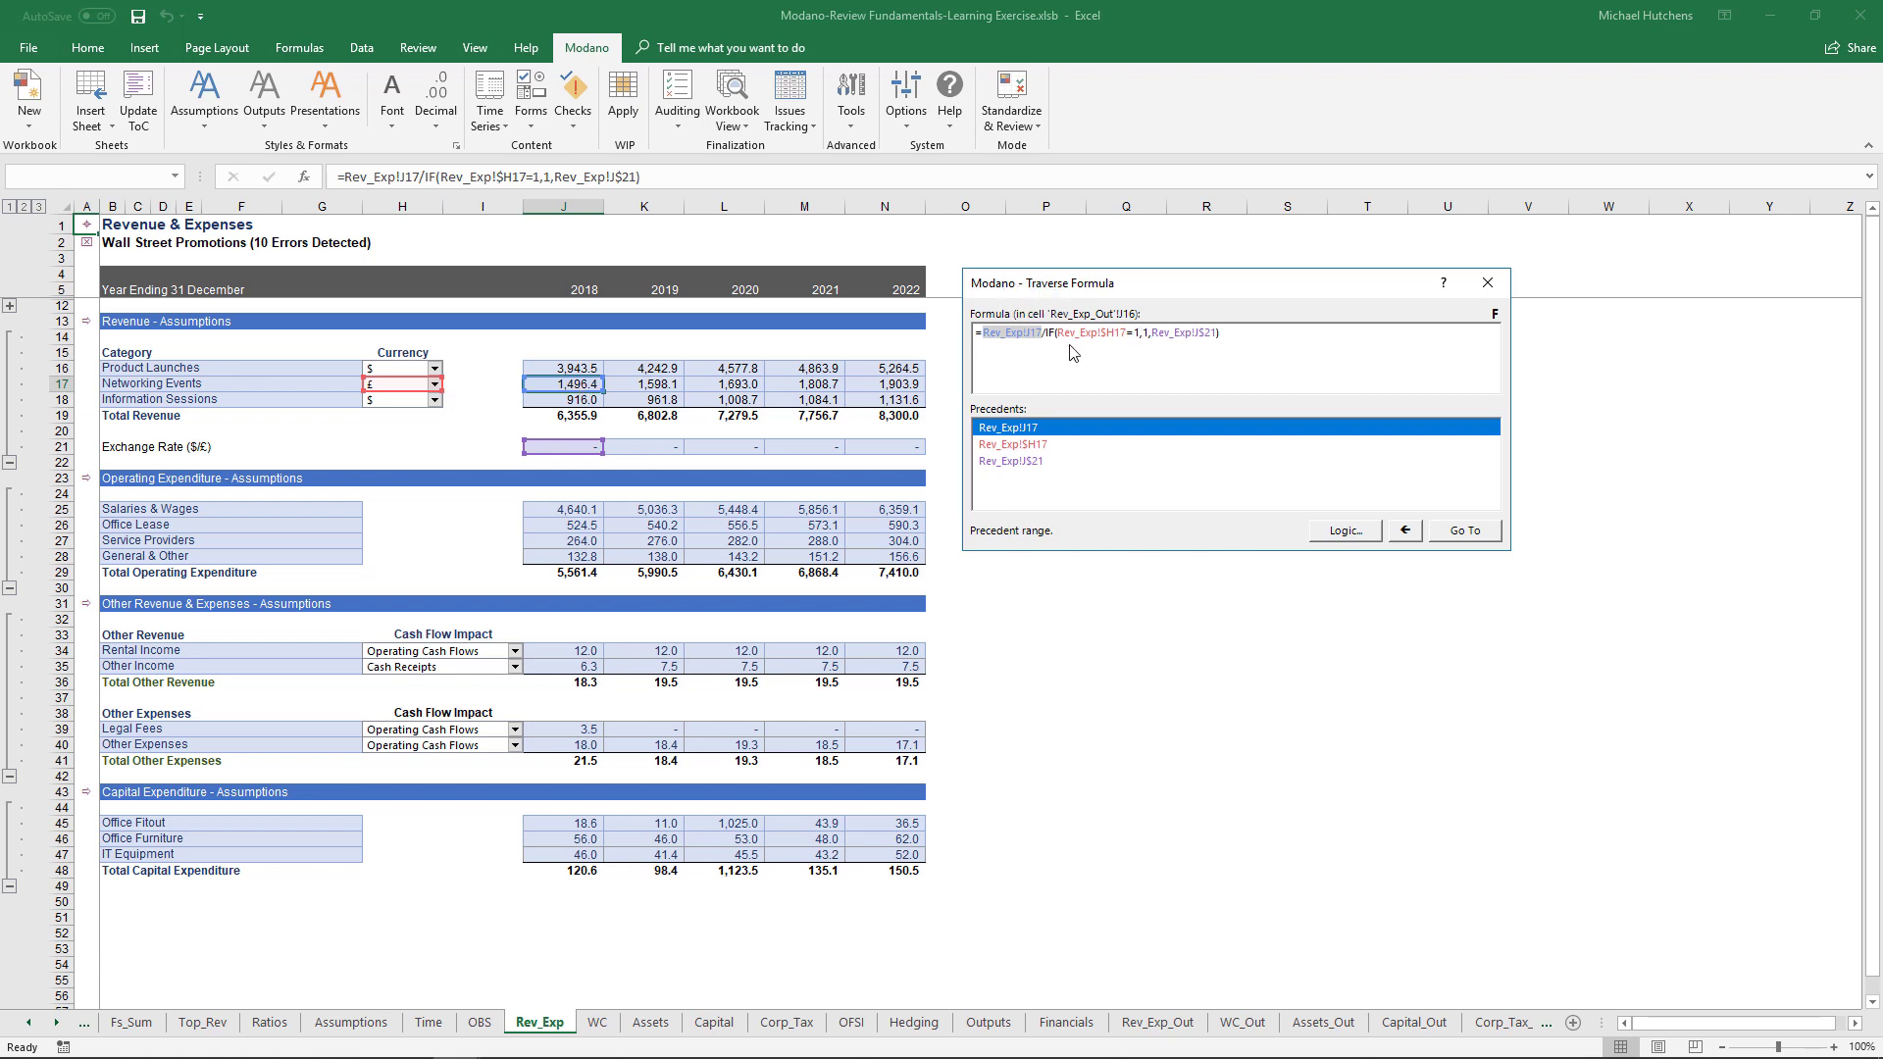
left_click(1094, 337)
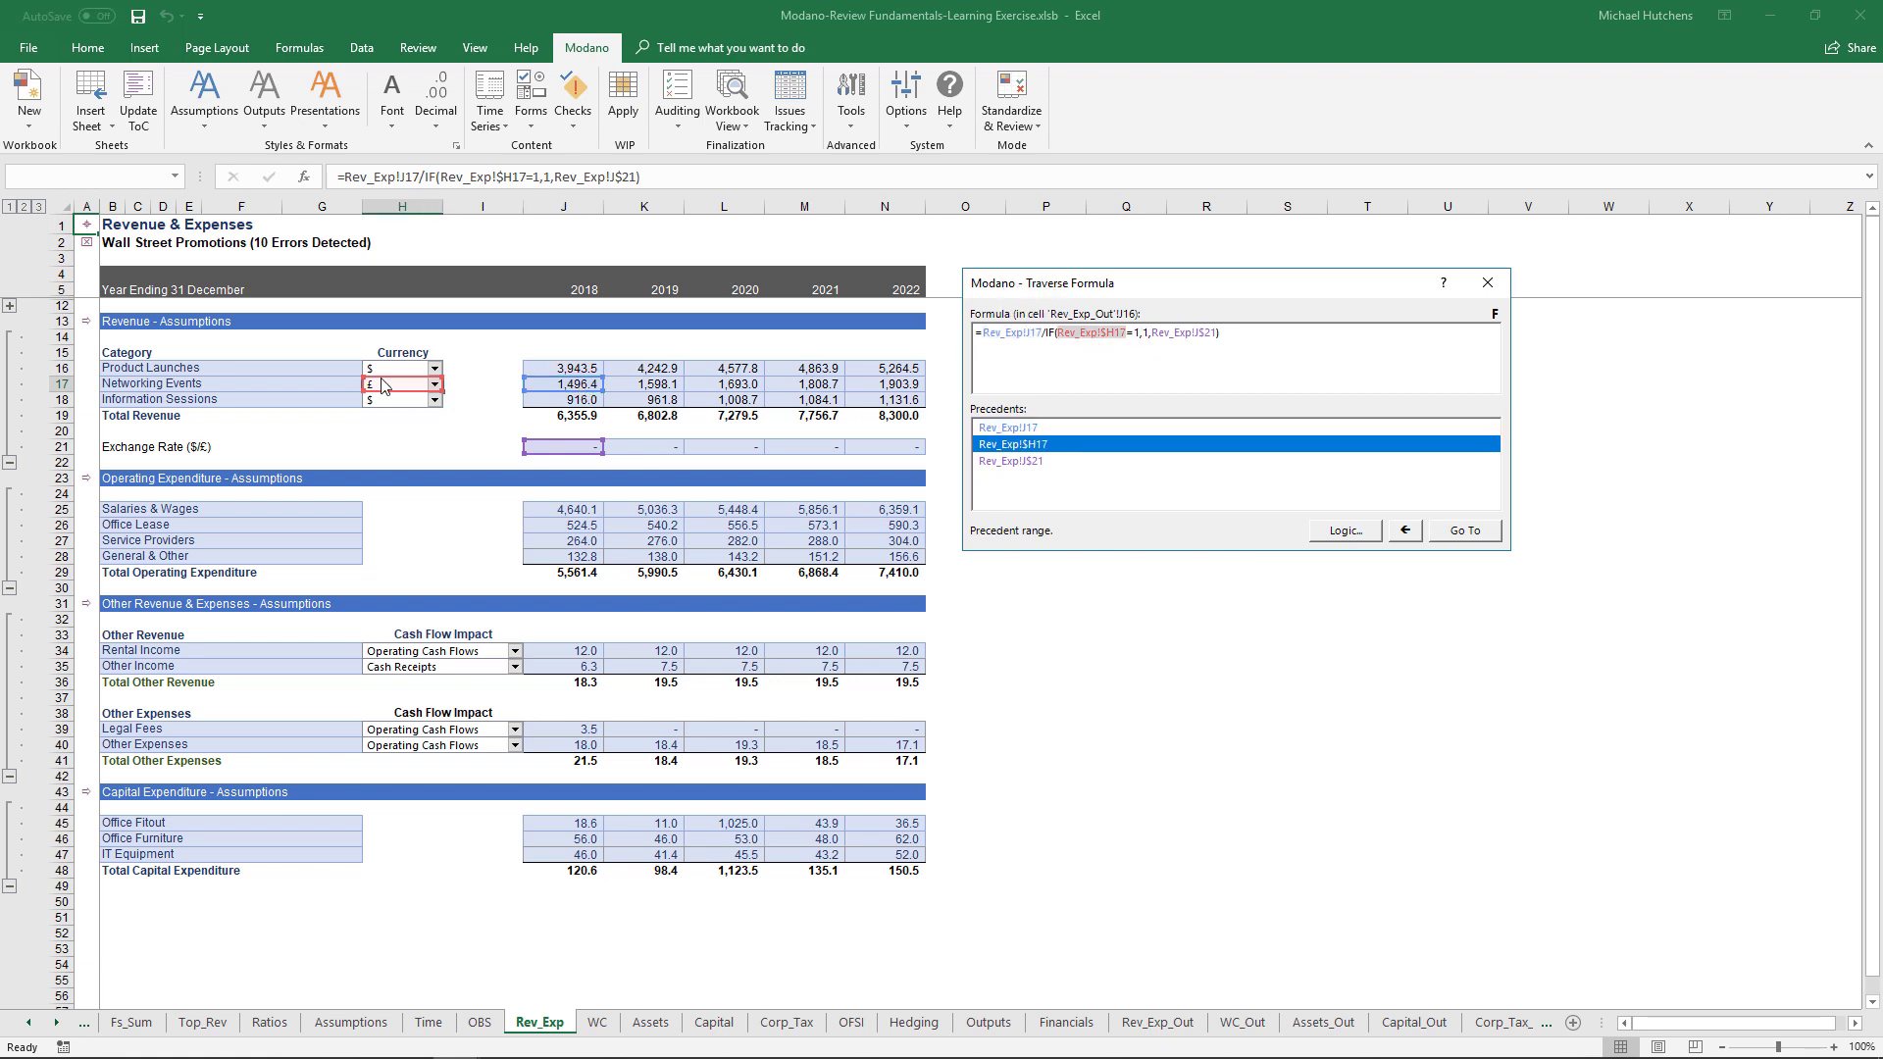
left_click(1185, 335)
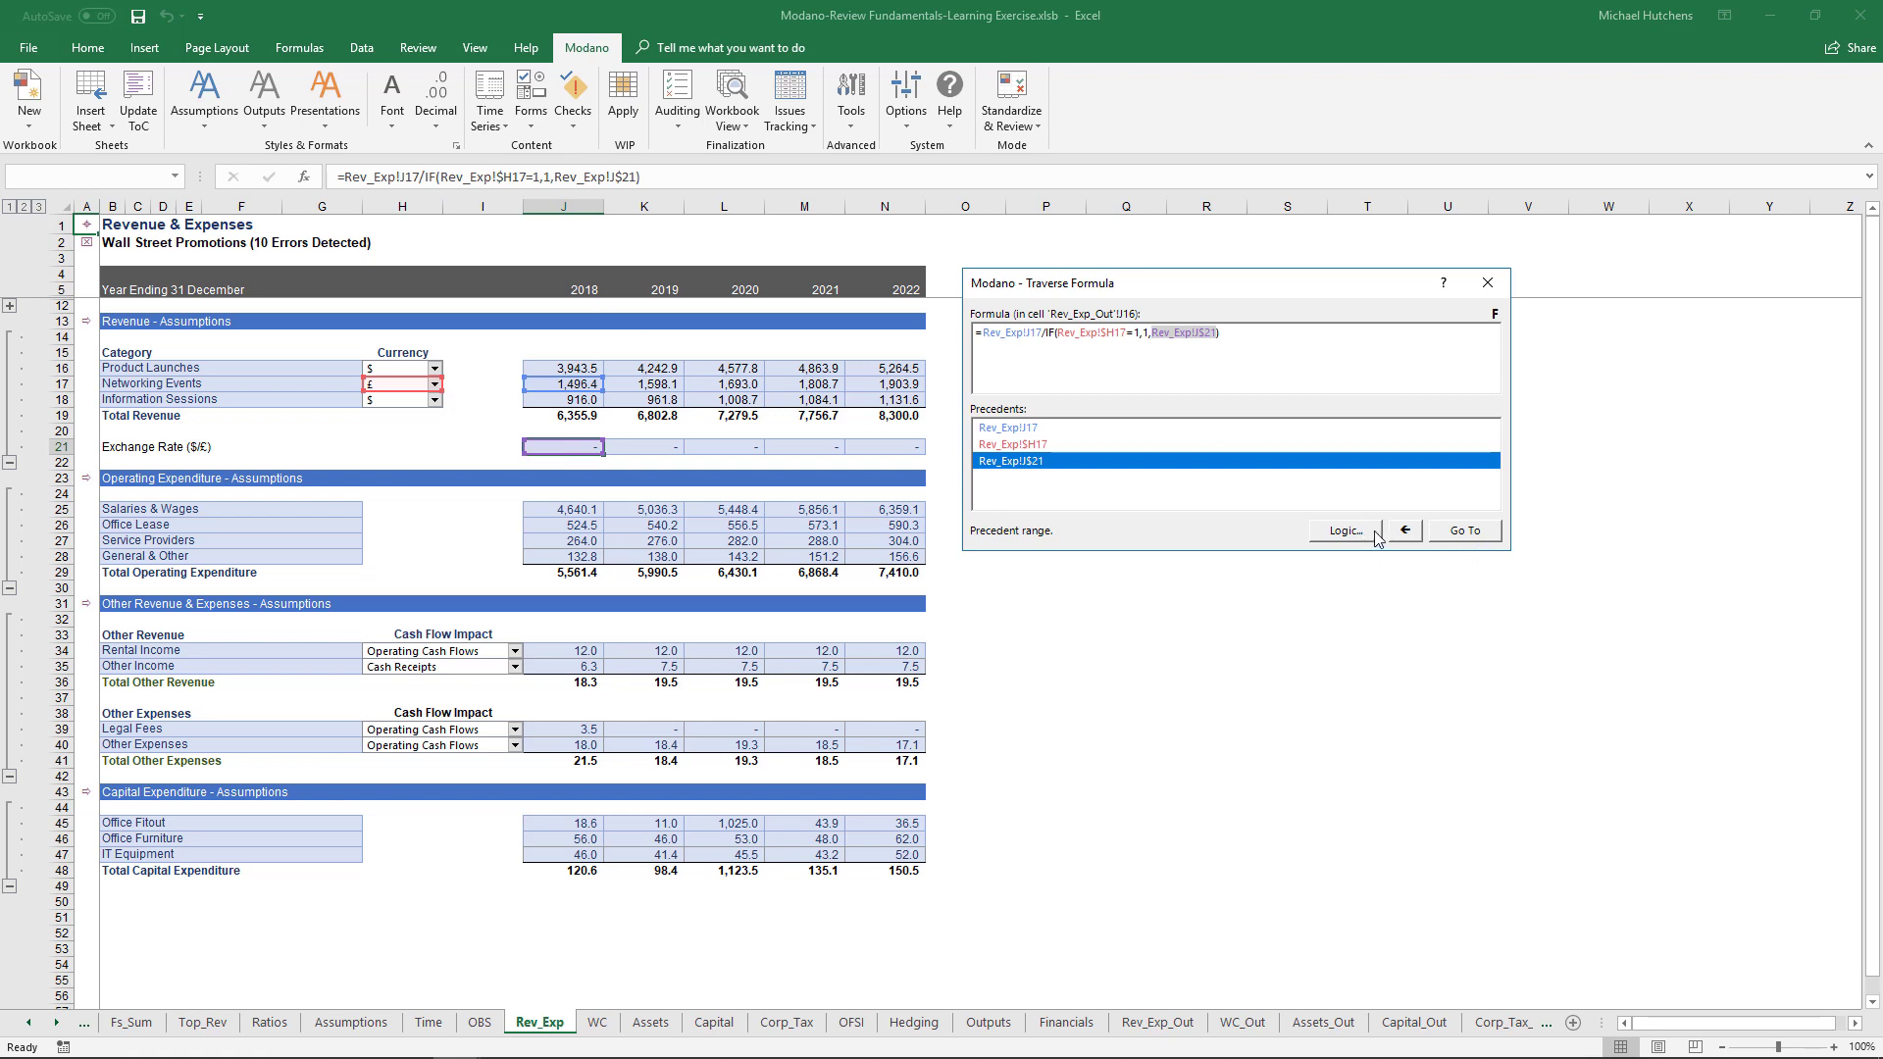
left_click(1405, 531)
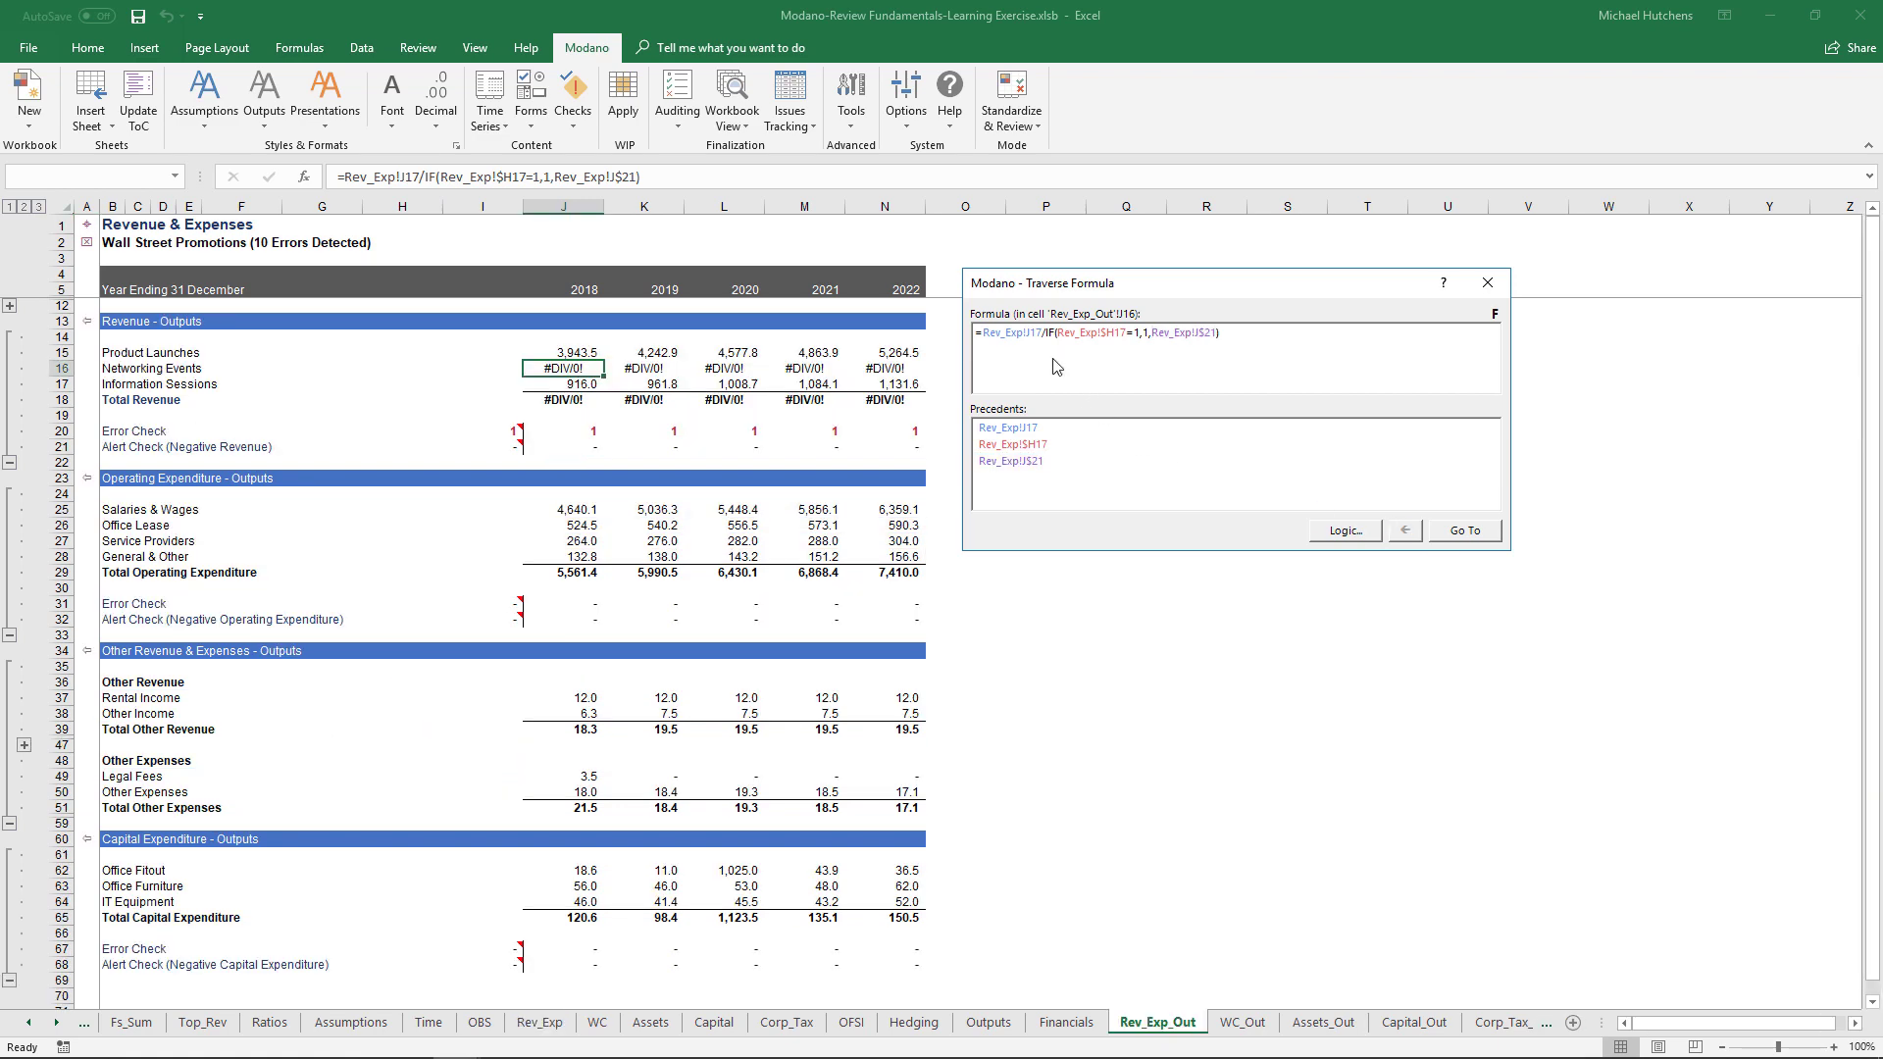
left_click(1029, 334)
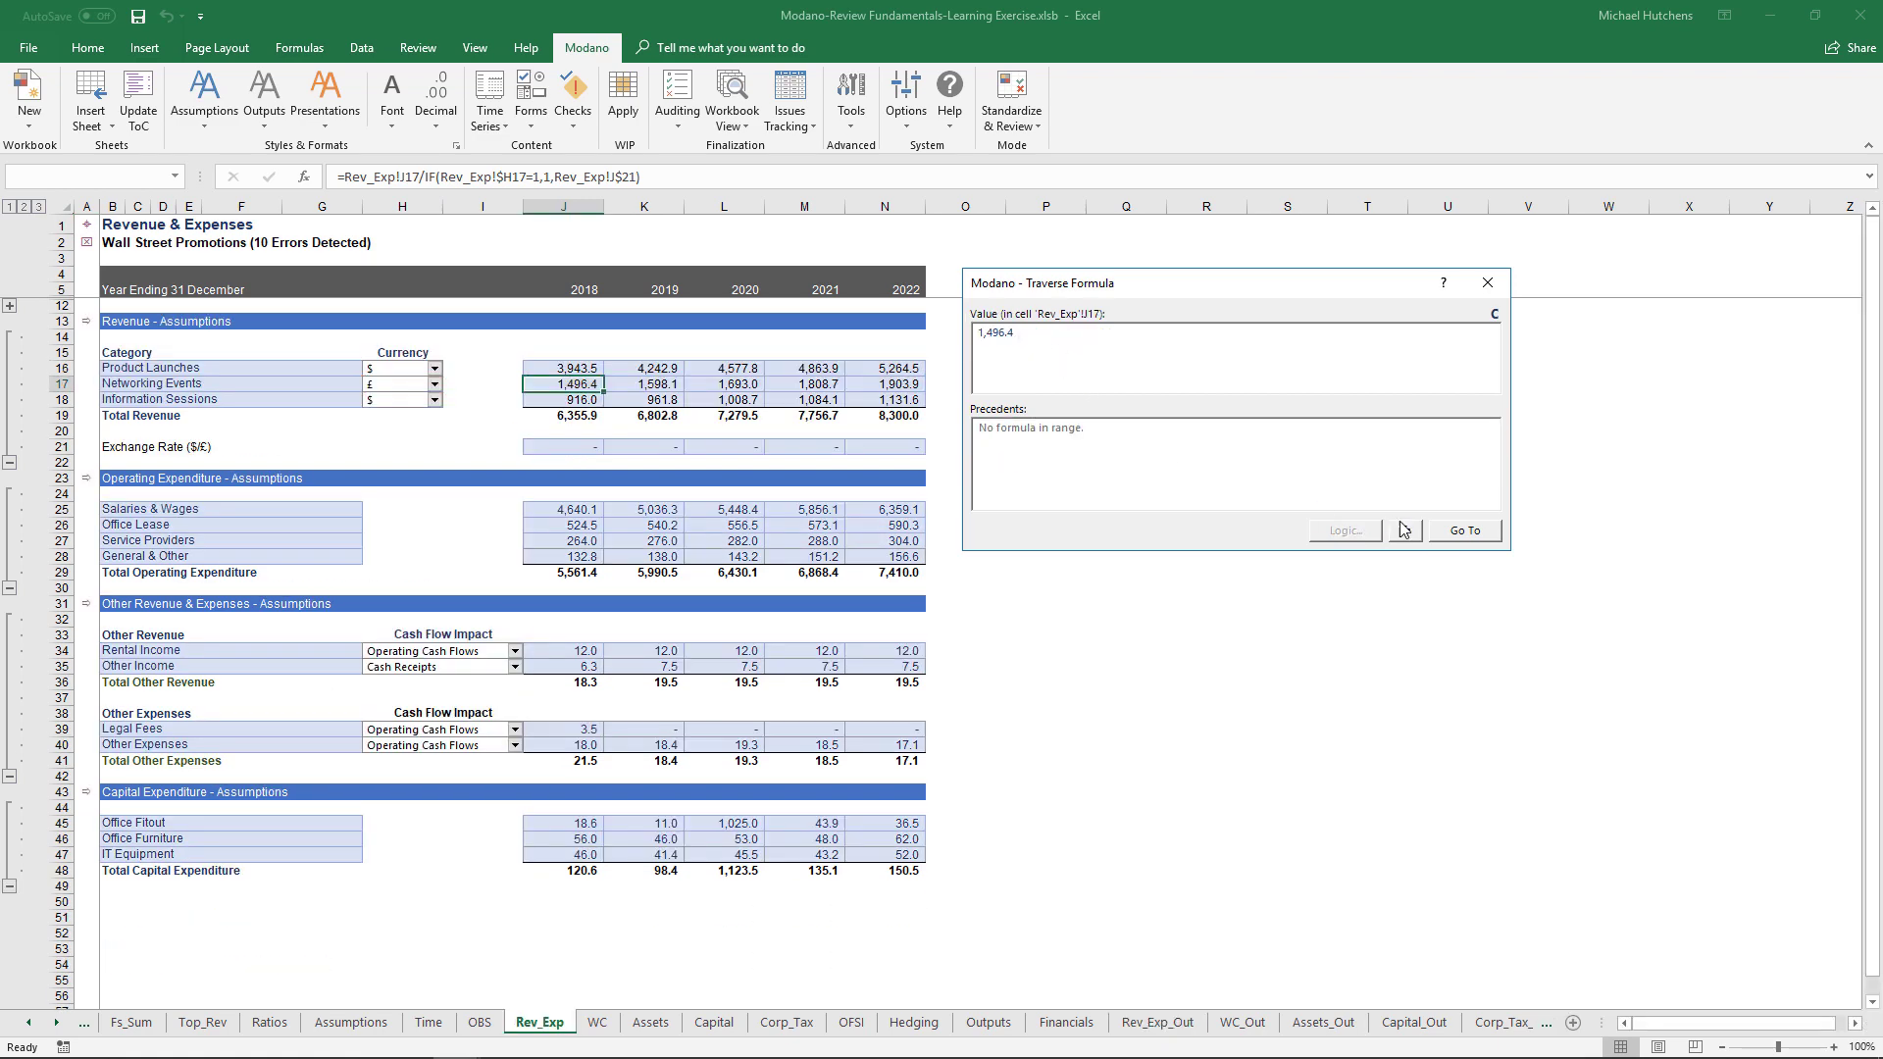
left_click(1403, 530)
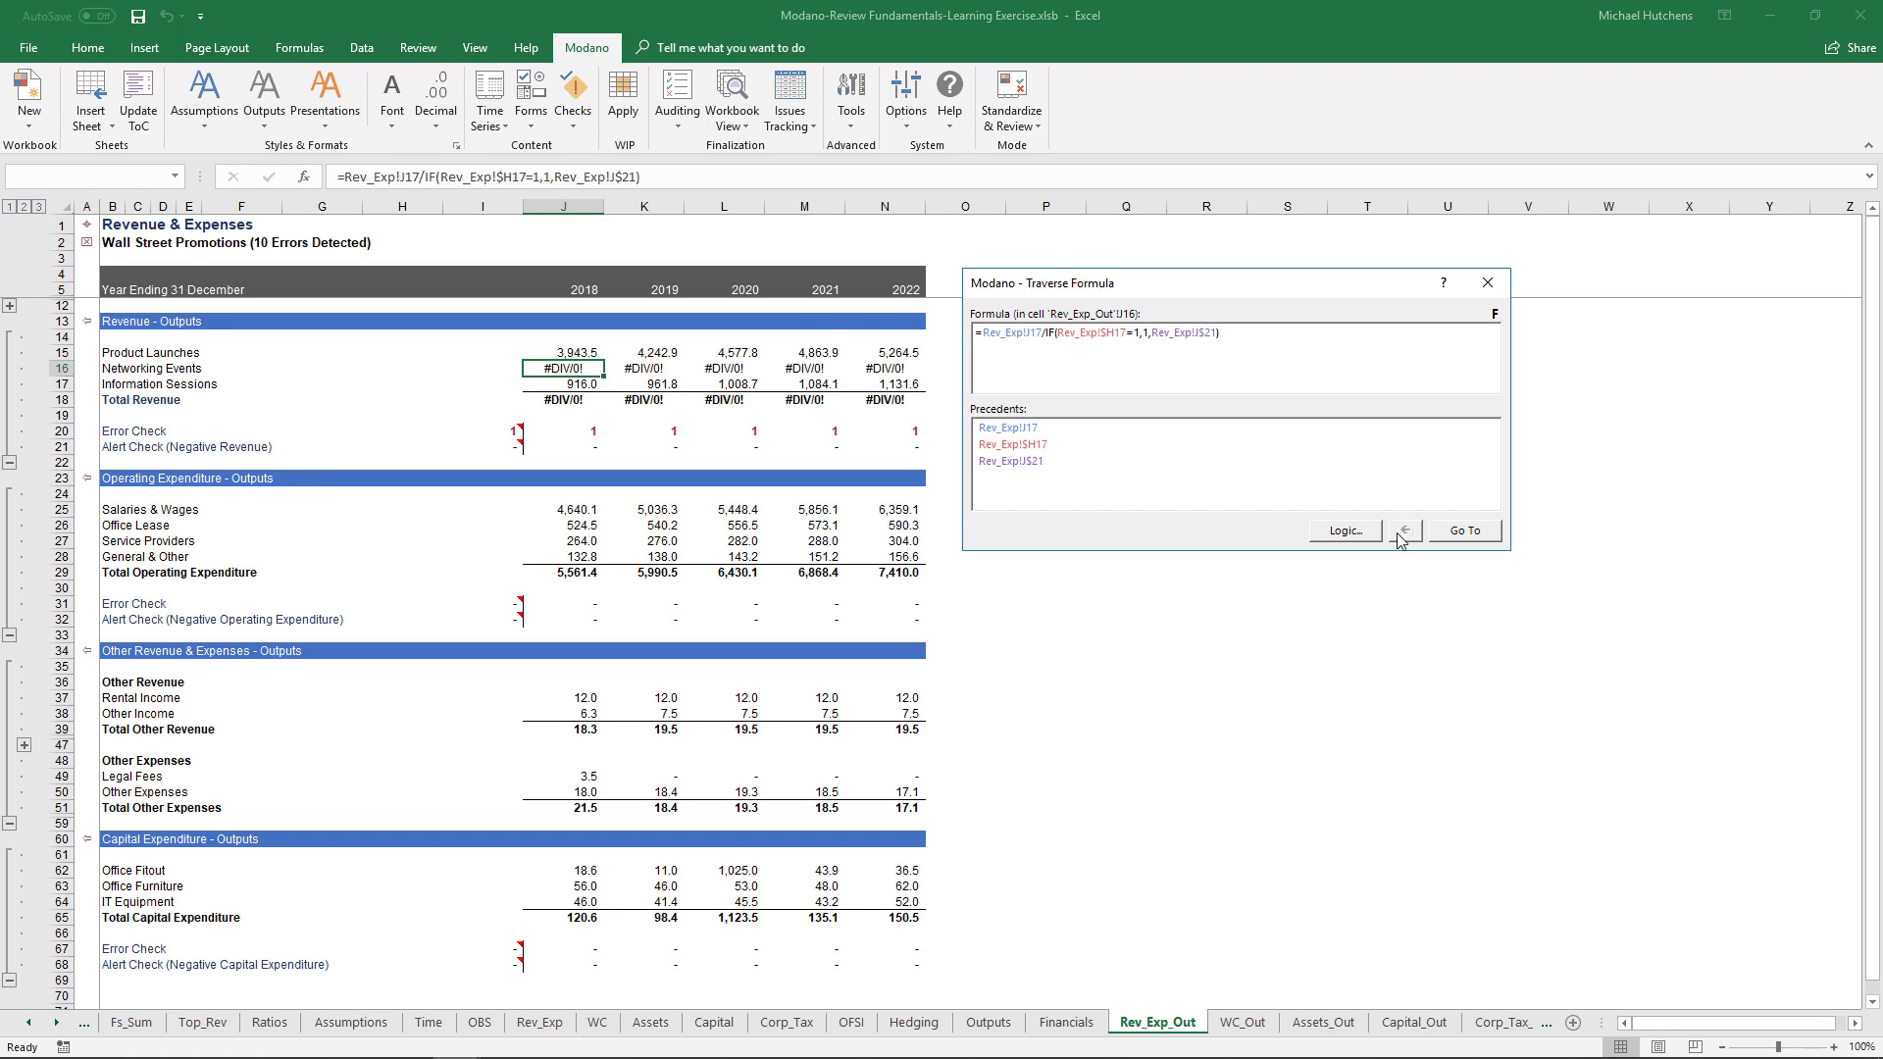
- View J16's logic diagram with logic formats on, jump to If False cell Rev_Exp!J21, then close it
left_click(1339, 535)
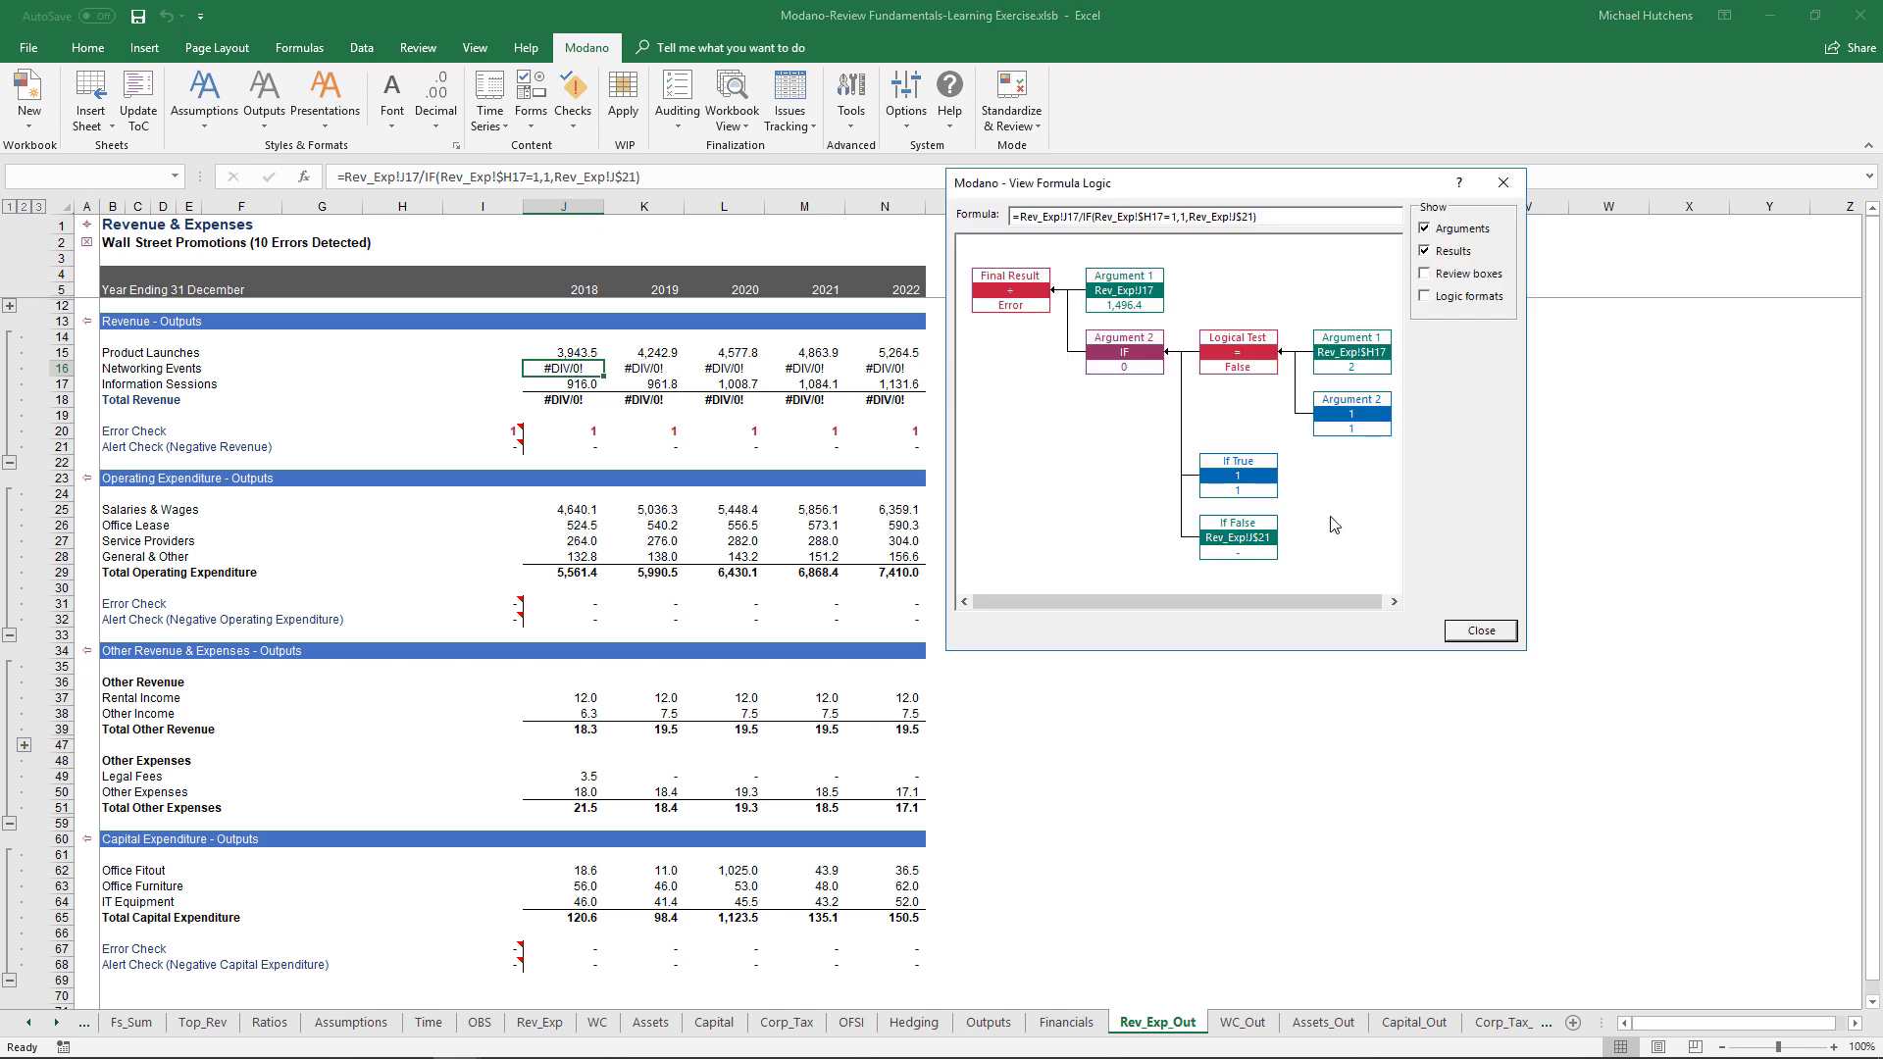
left_click(1437, 302)
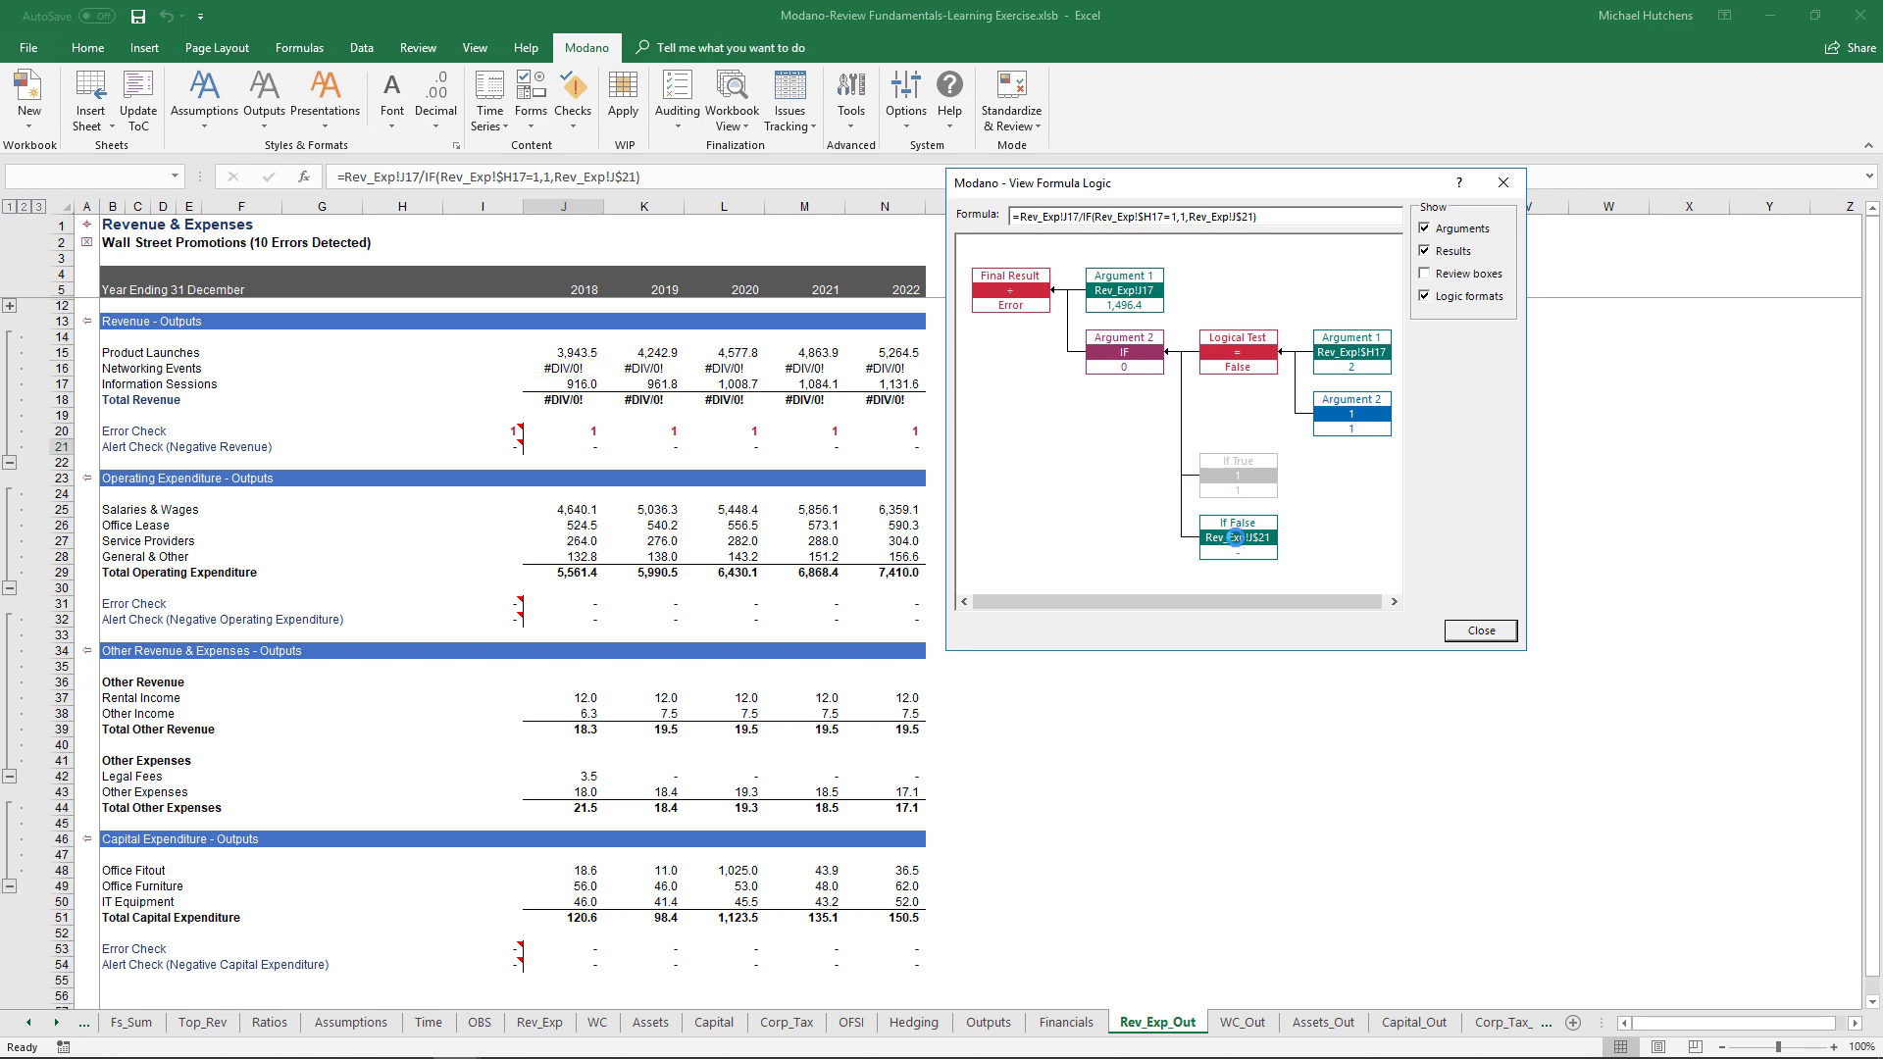
left_click(1238, 546)
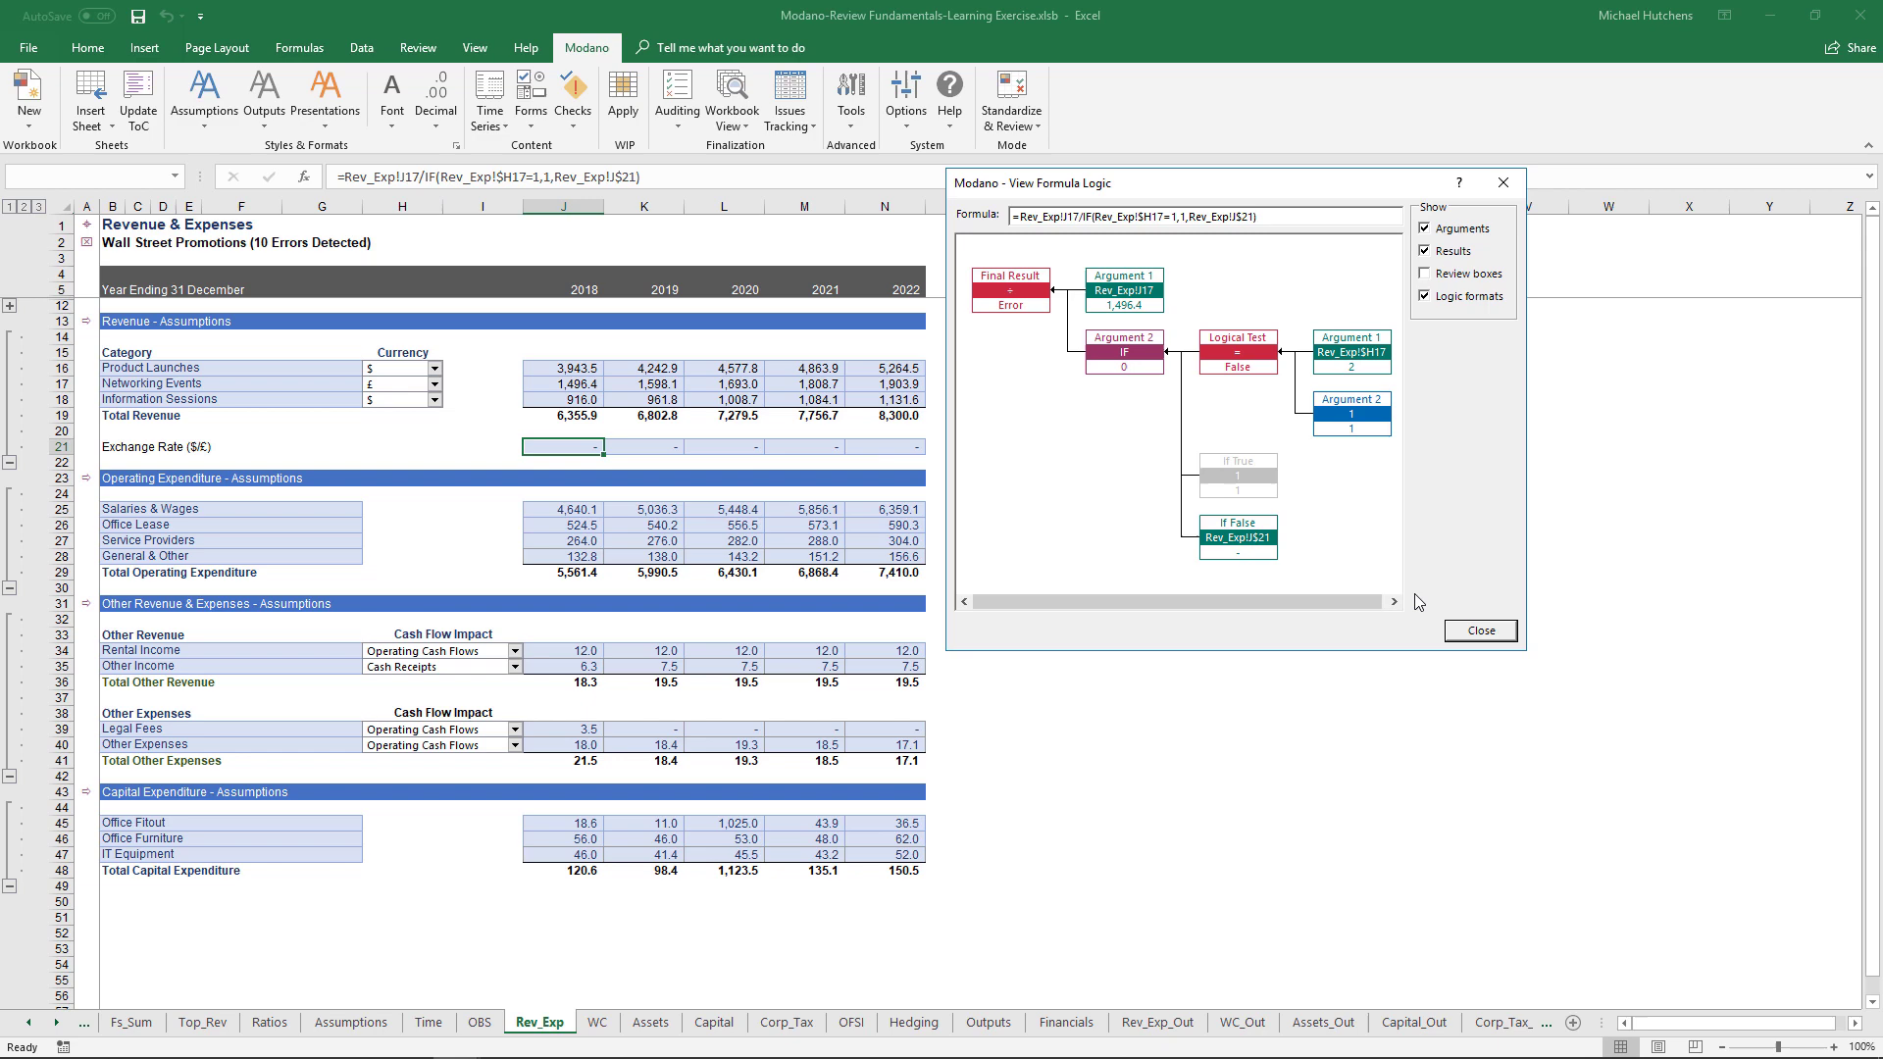
left_click(1481, 630)
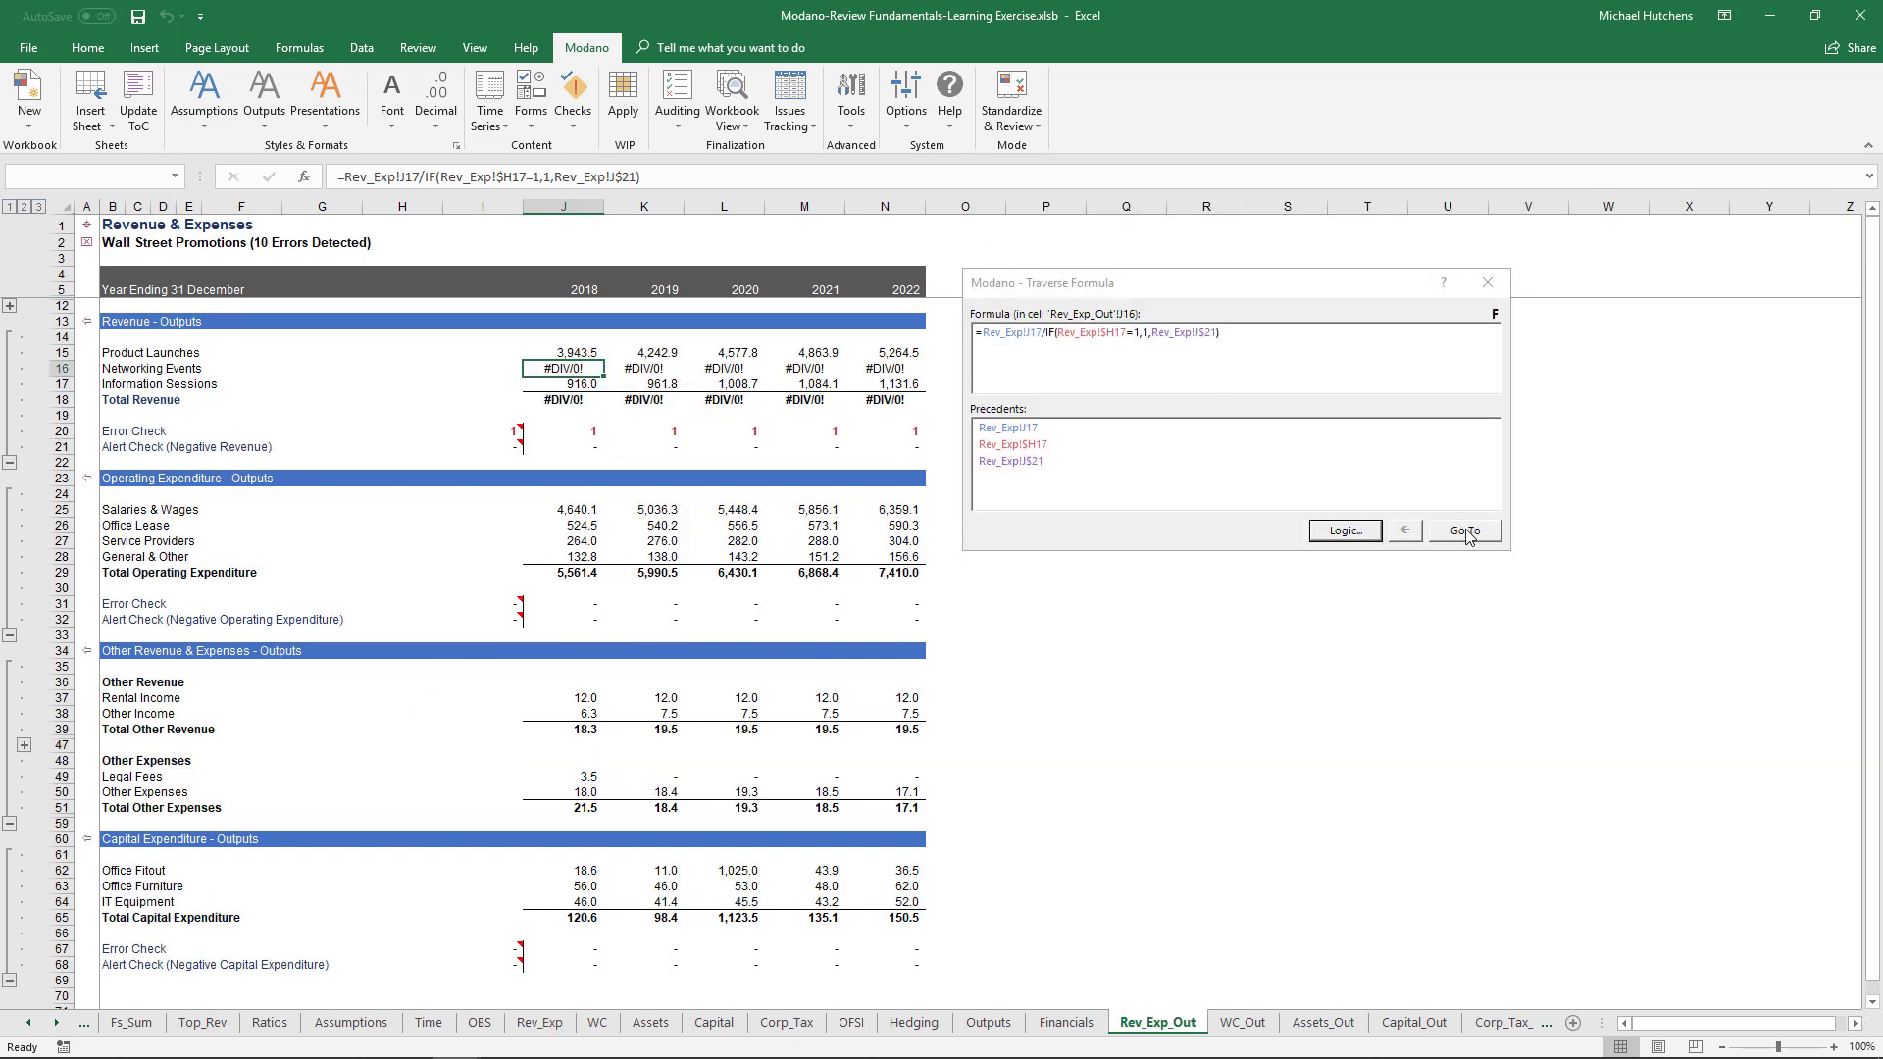
- Change Networking Events currency in Rev_Exp H17 from £ to $, then return to Rev_Exp_Out
left_click(1005, 337)
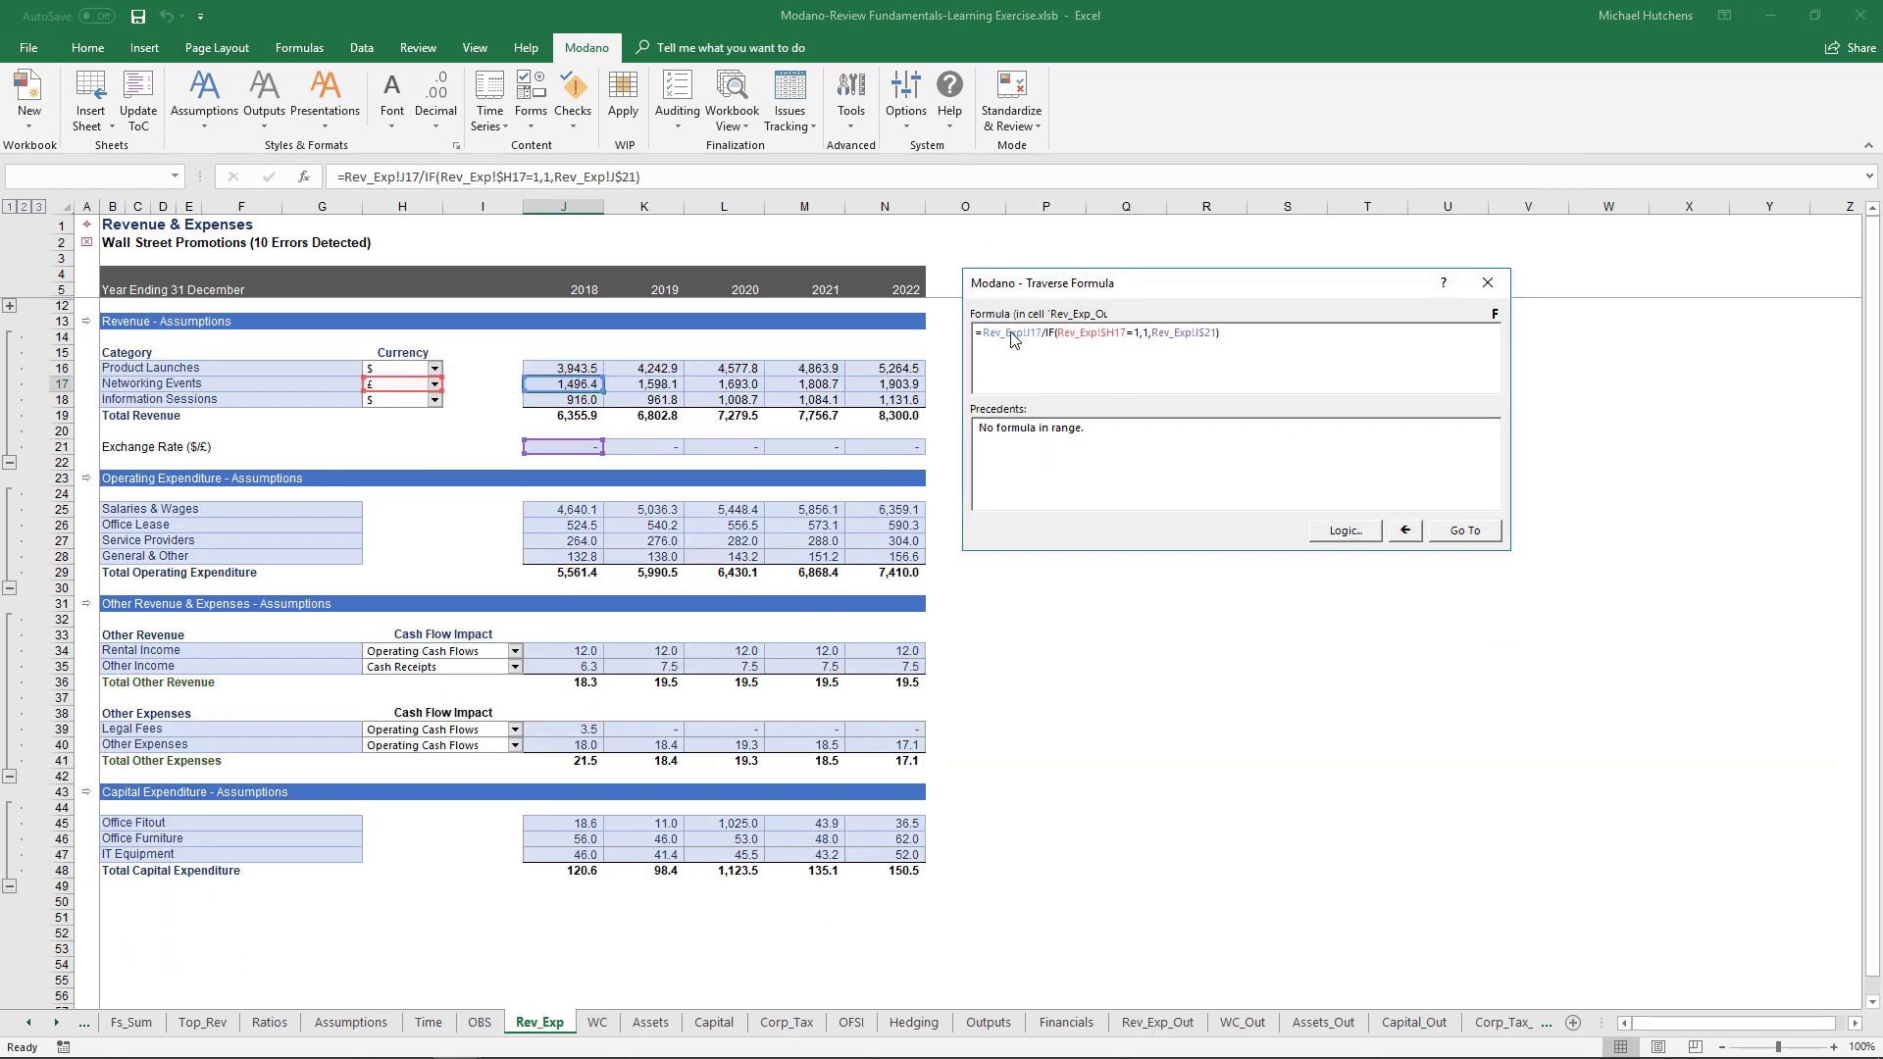
left_click(1486, 535)
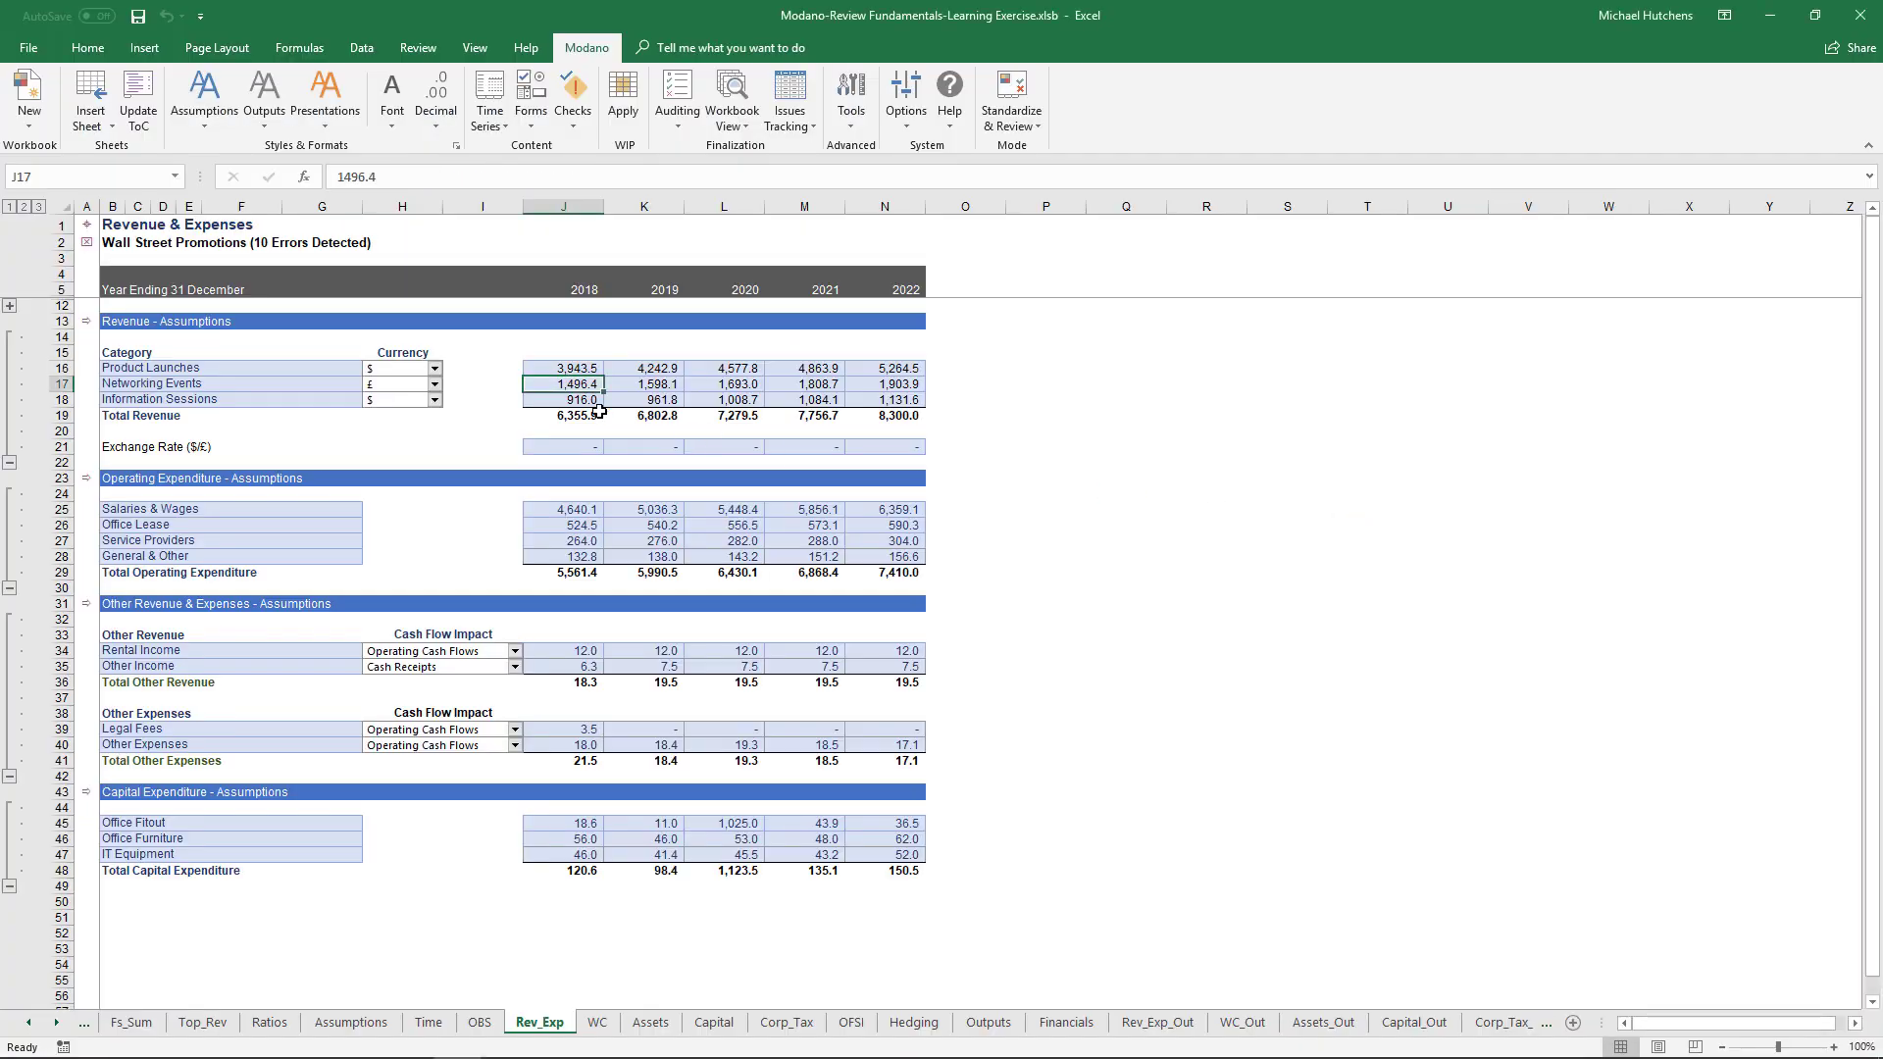
left_click(433, 388)
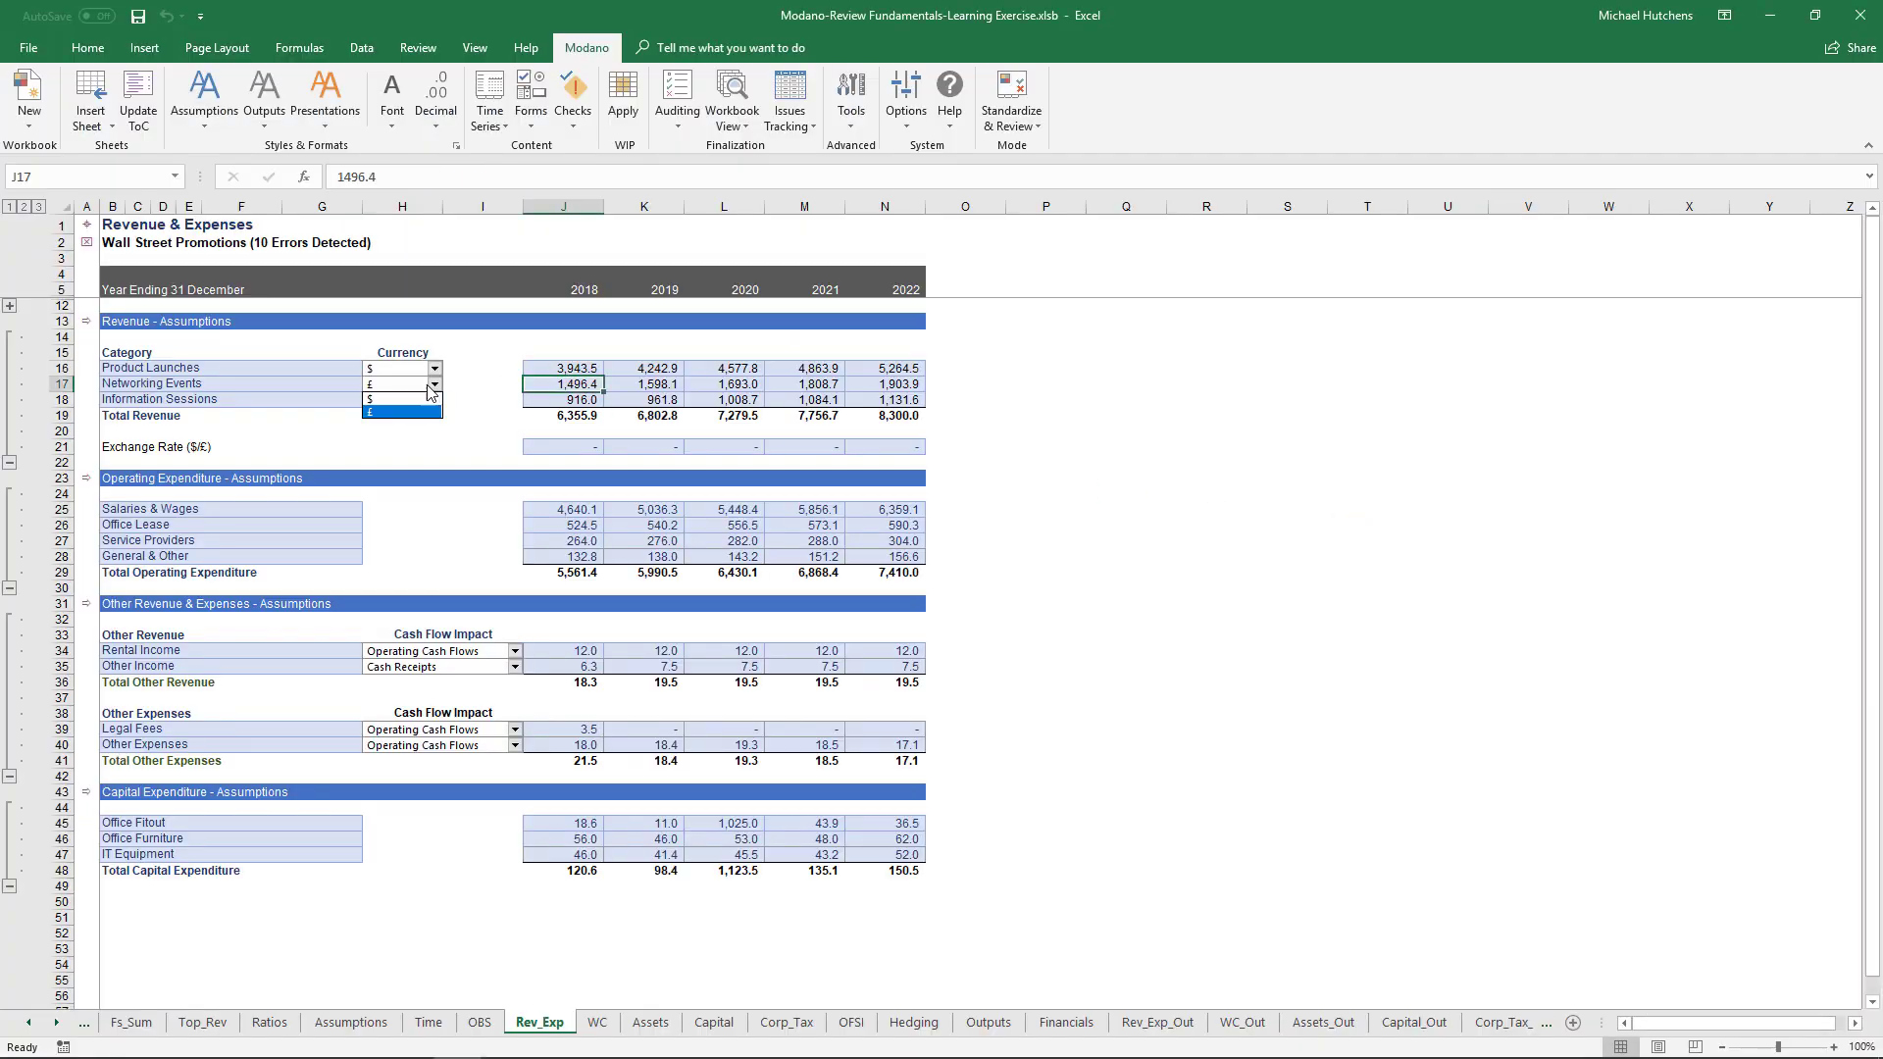
left_click(447, 419)
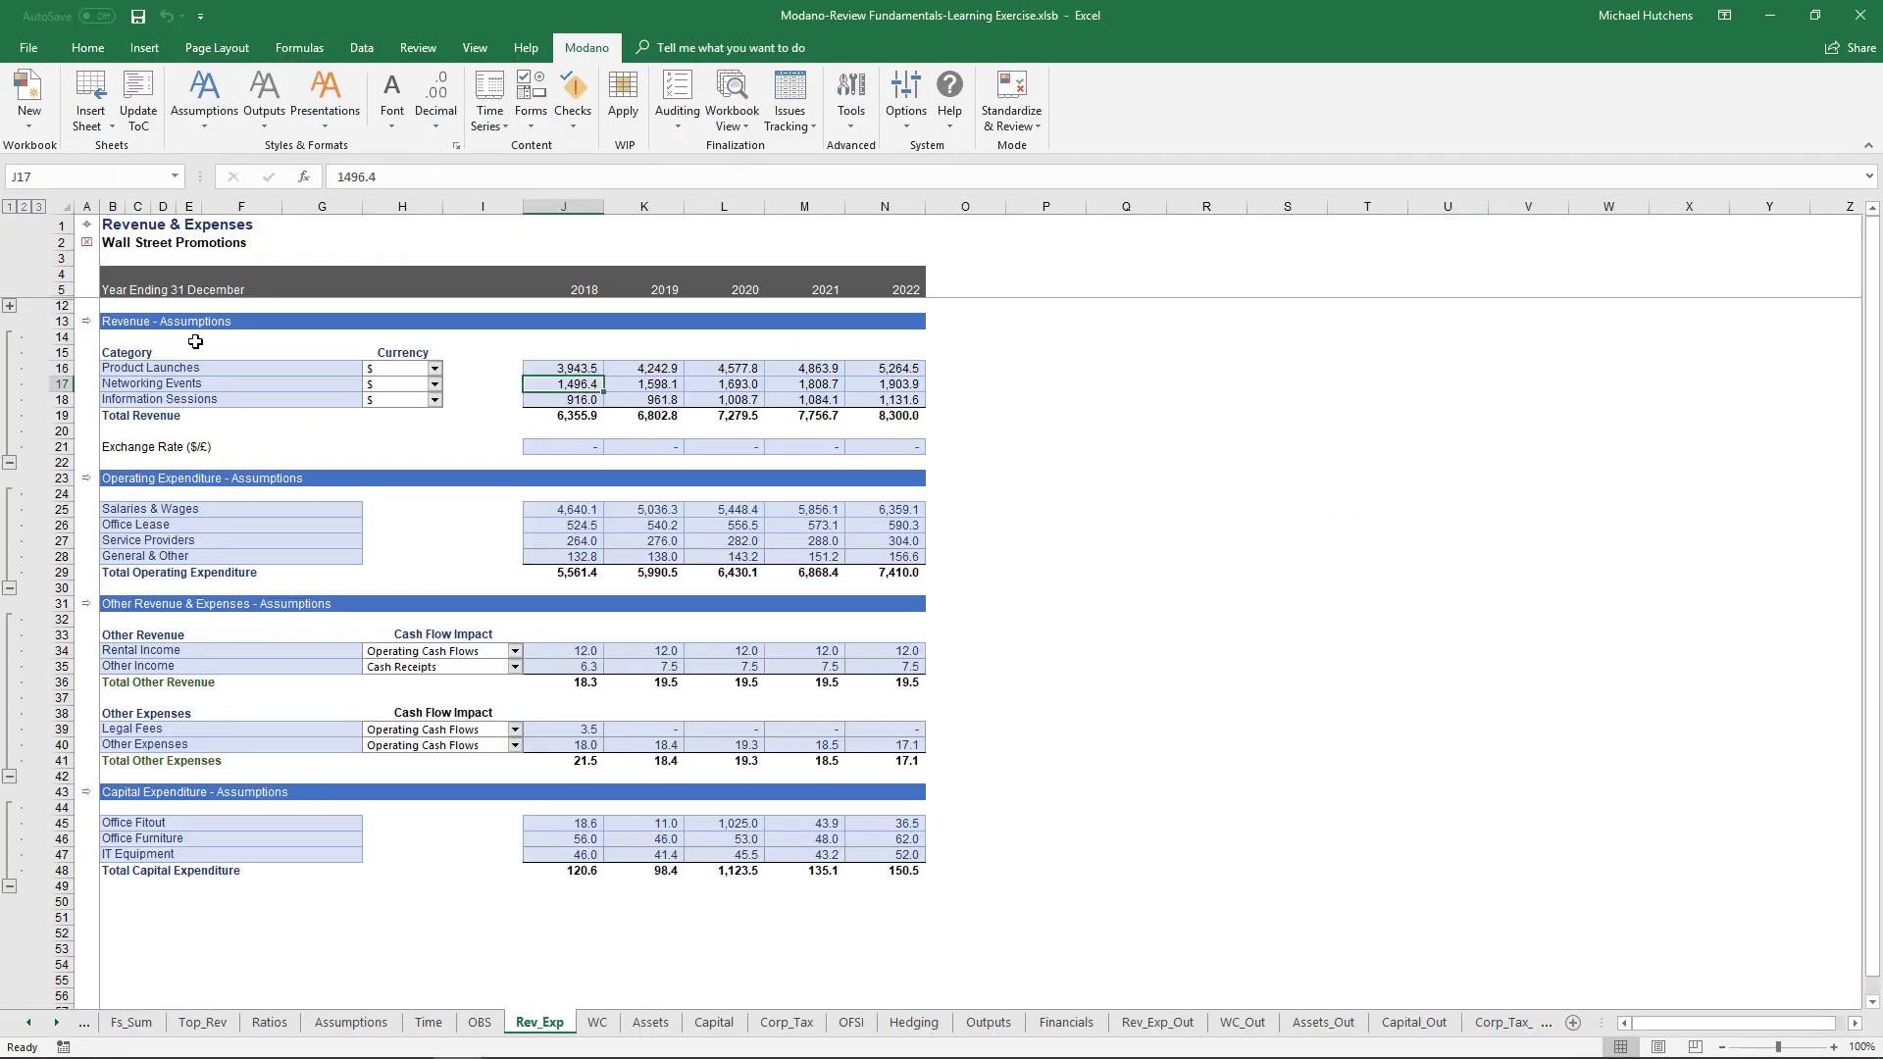
left_click(88, 323)
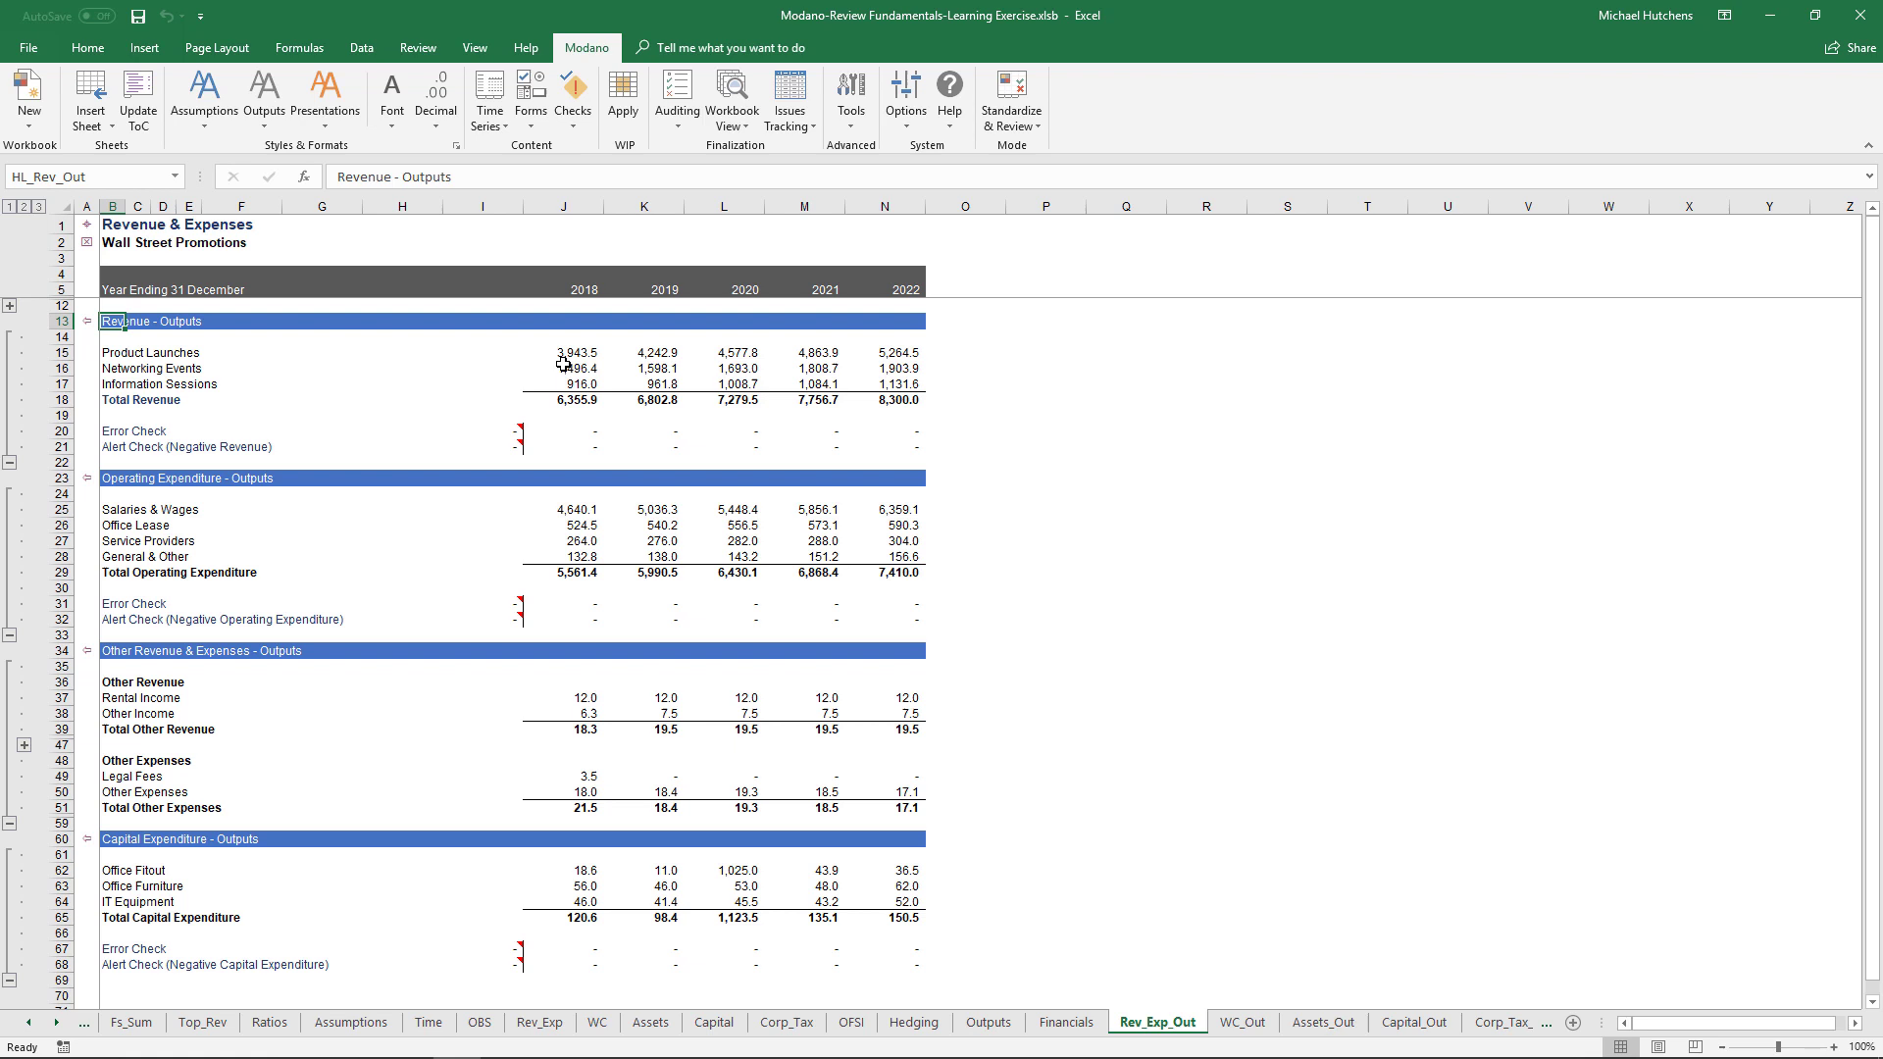
- Select the revenue outputs J15:N17 and apply a Modano WIP range to them
left_click_drag(566, 353, 859, 391)
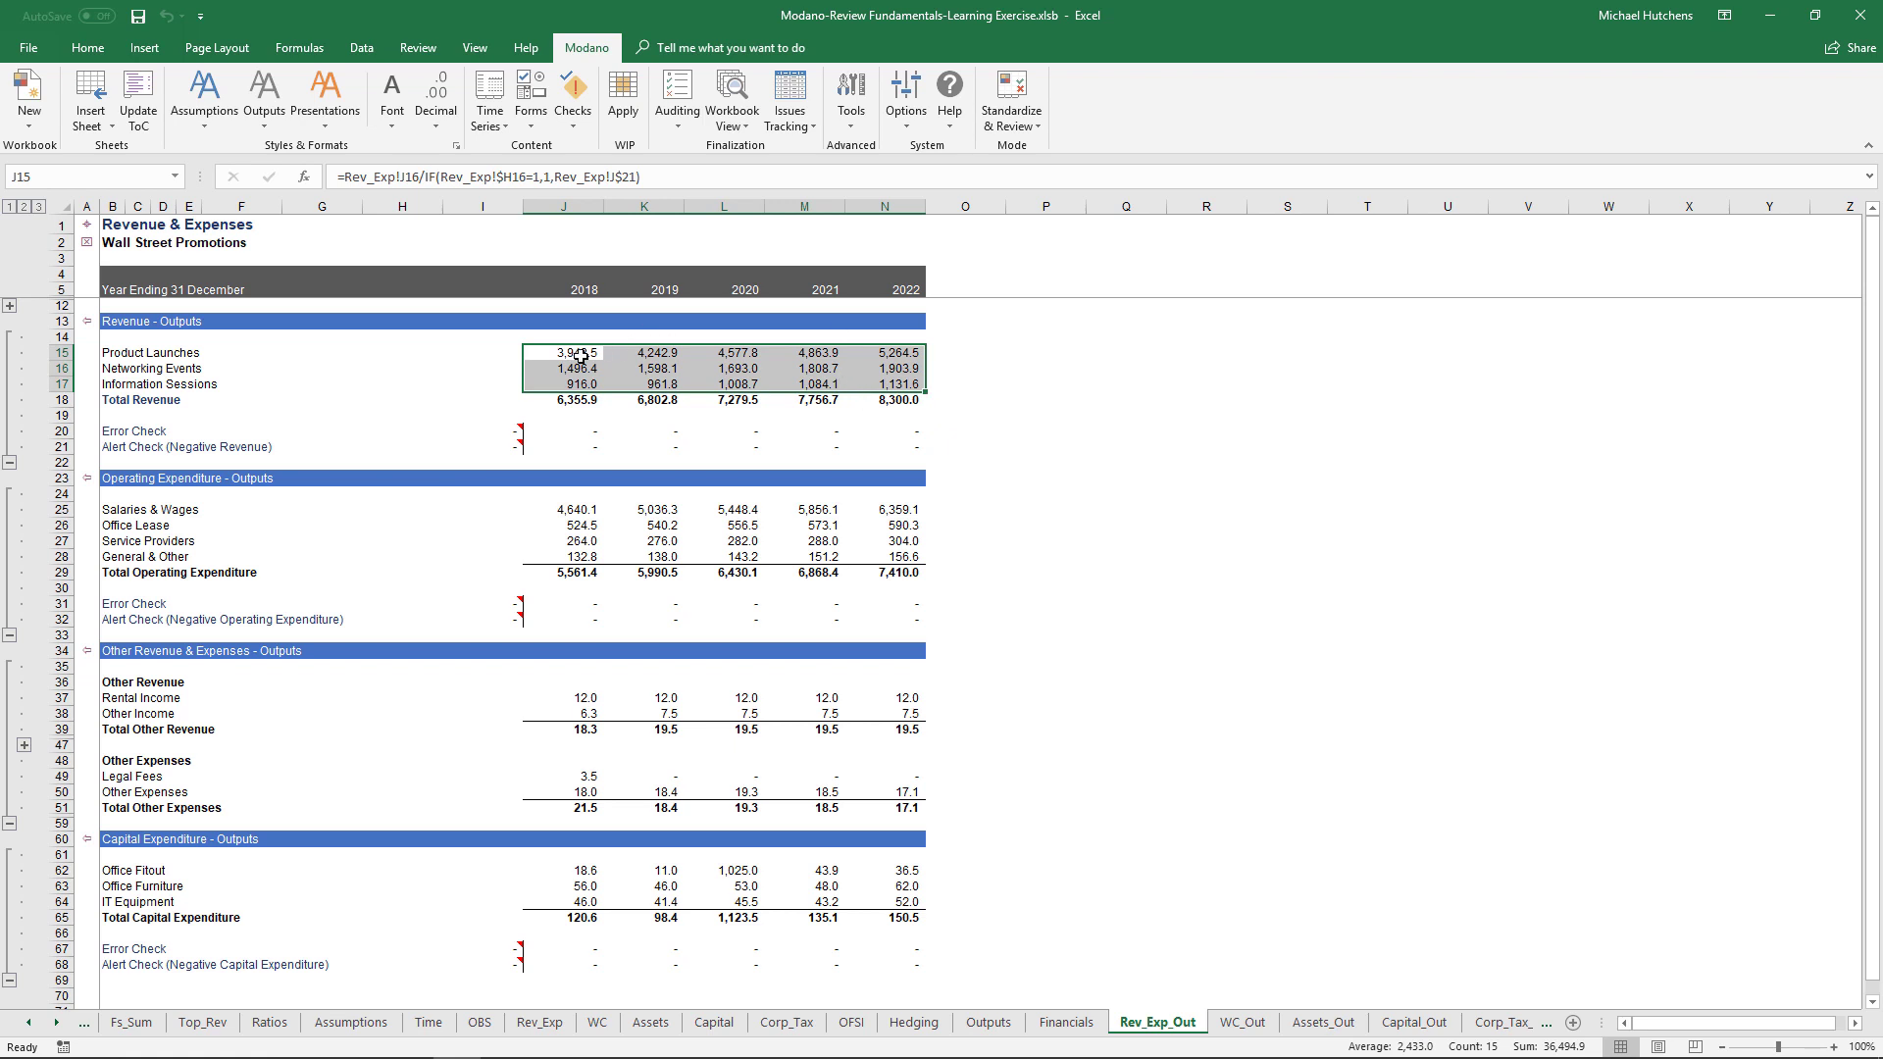
left_click_drag(573, 355, 885, 386)
left_click(632, 102)
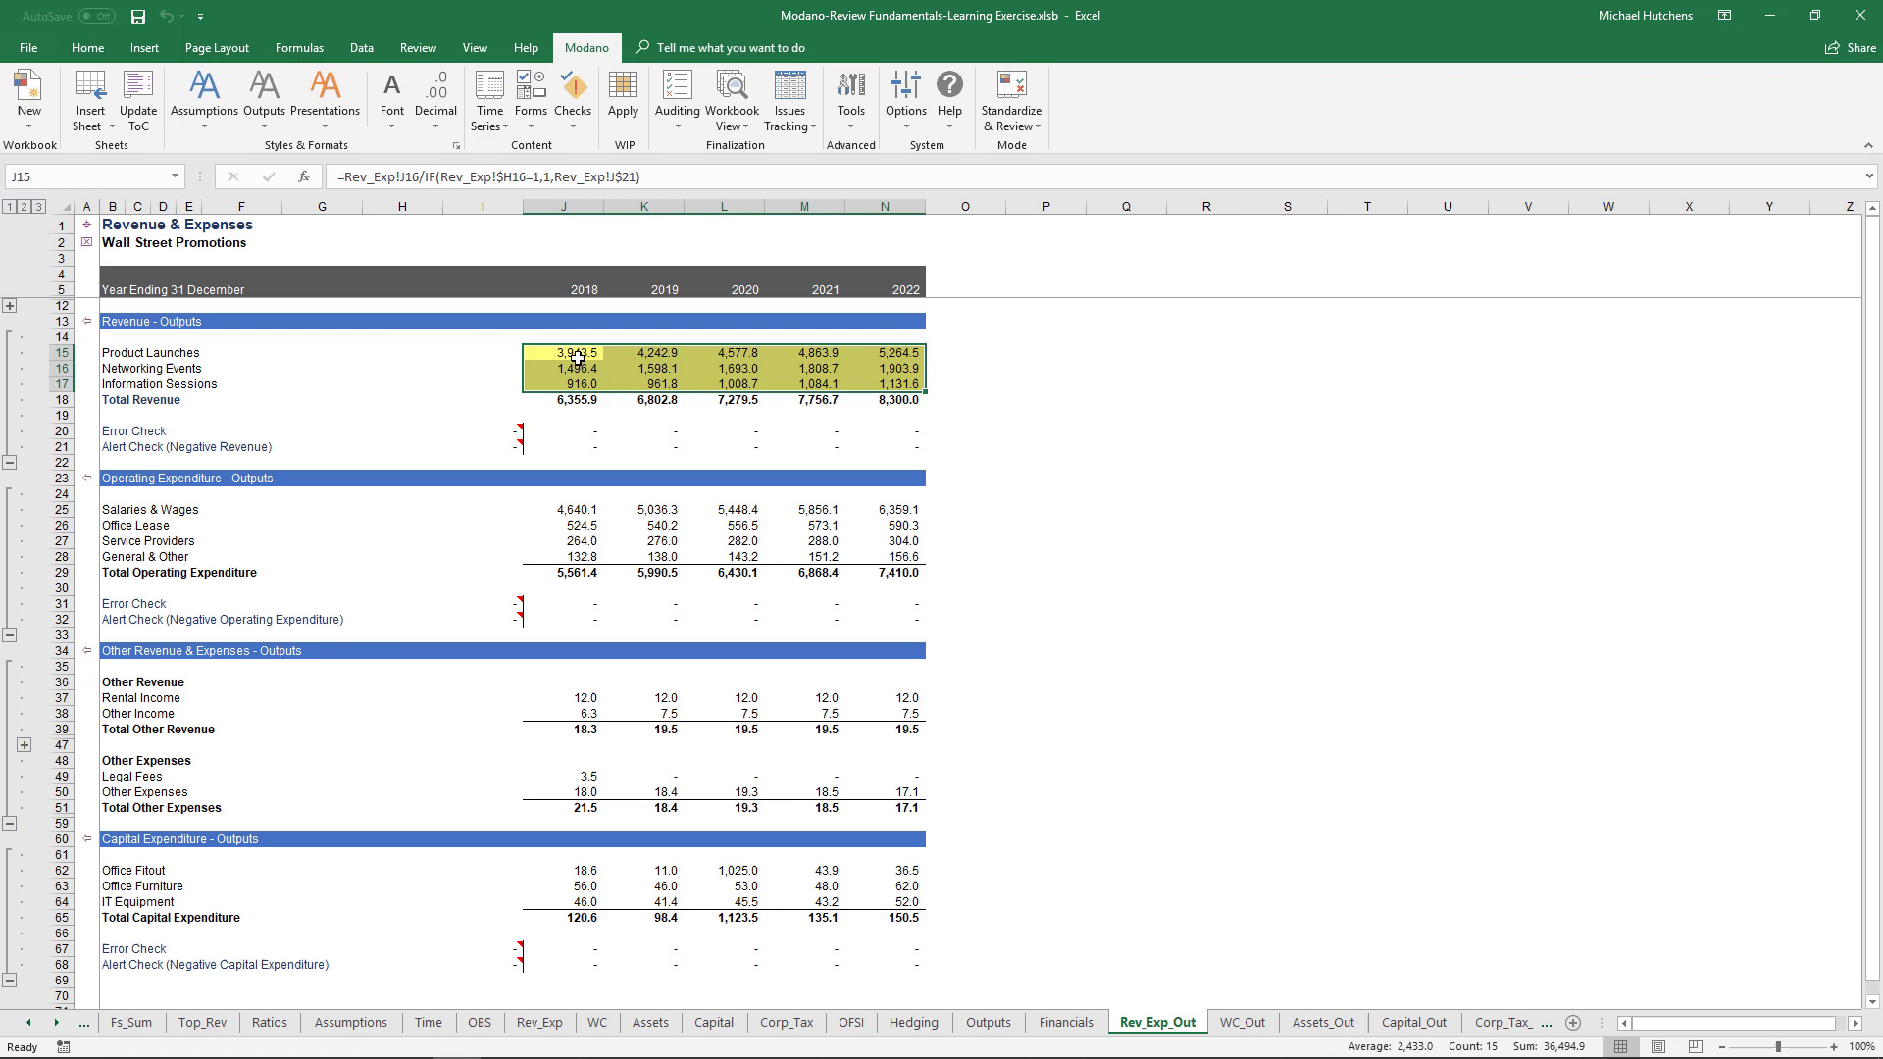
- Return to the Overview sheet and save the current workbook view
left_click(87, 224)
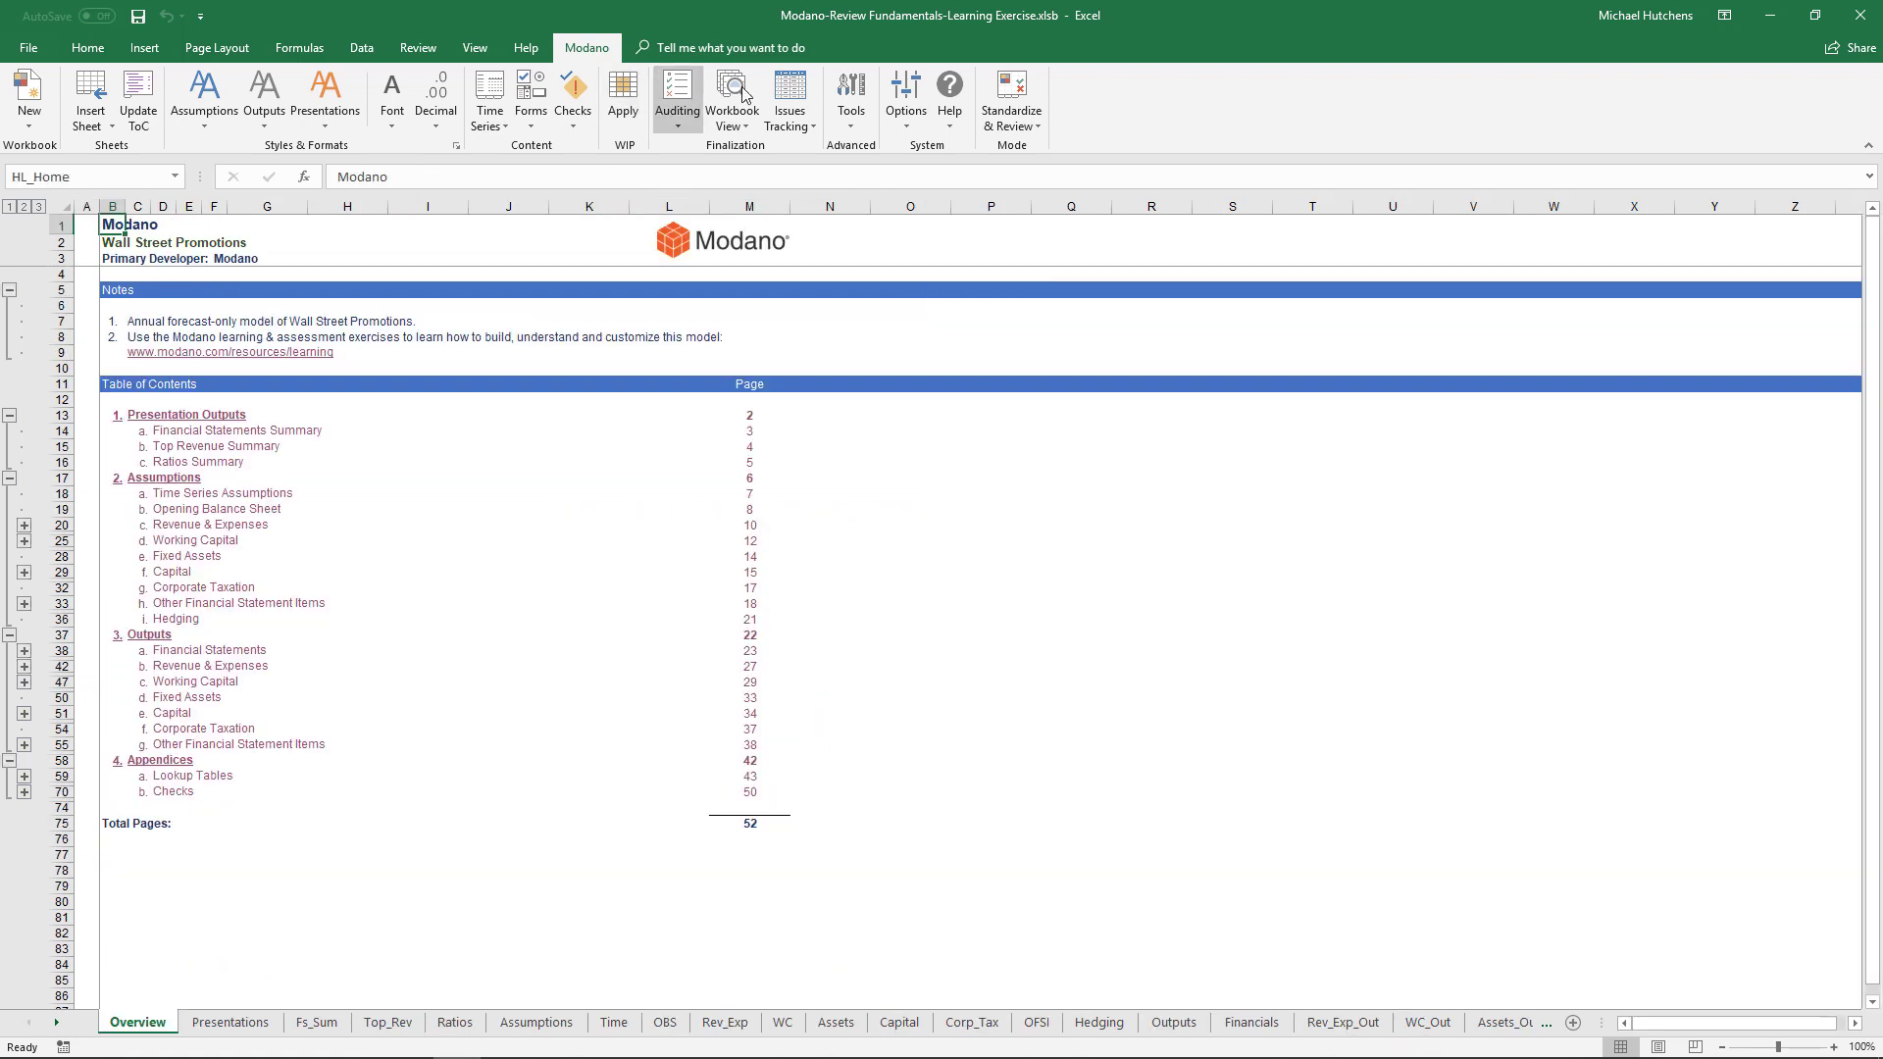
left_click(733, 103)
left_click(766, 556)
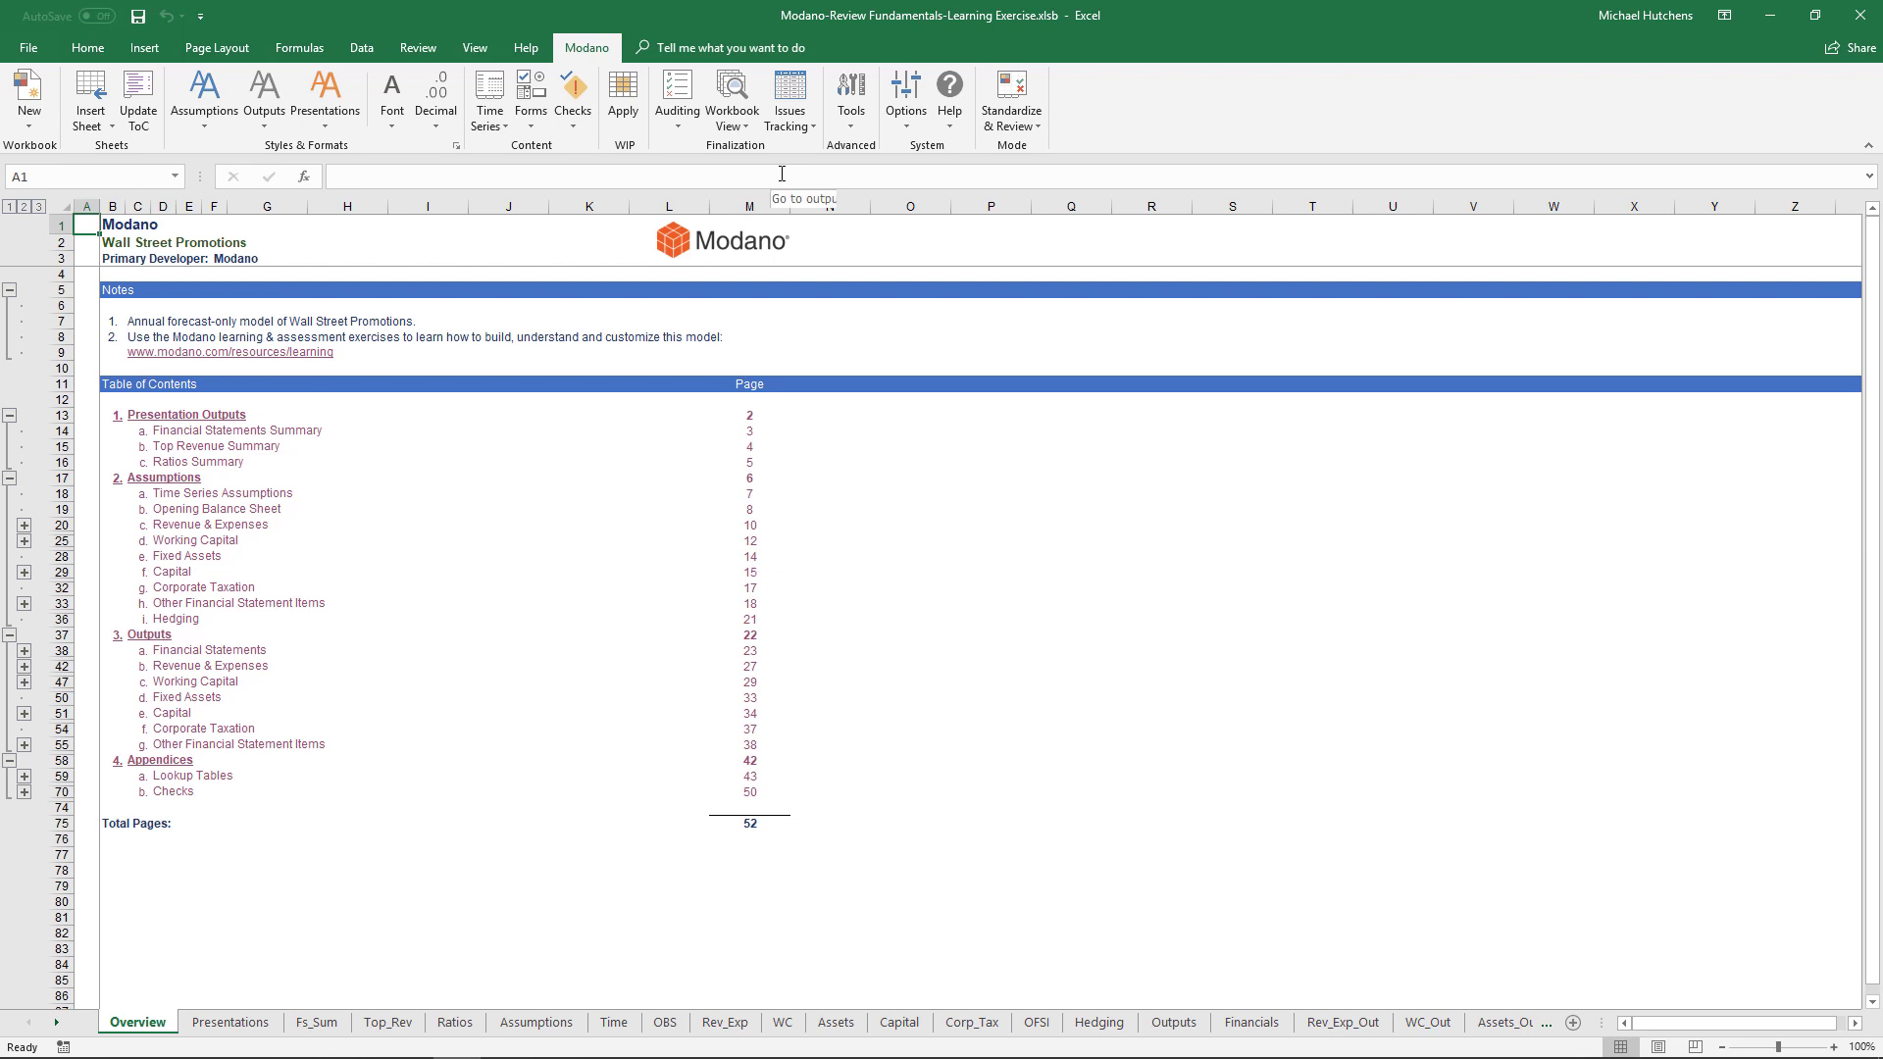
- Search the workbook for work-in-progress ranges and go to the WIP range J15:N17
left_click(677, 113)
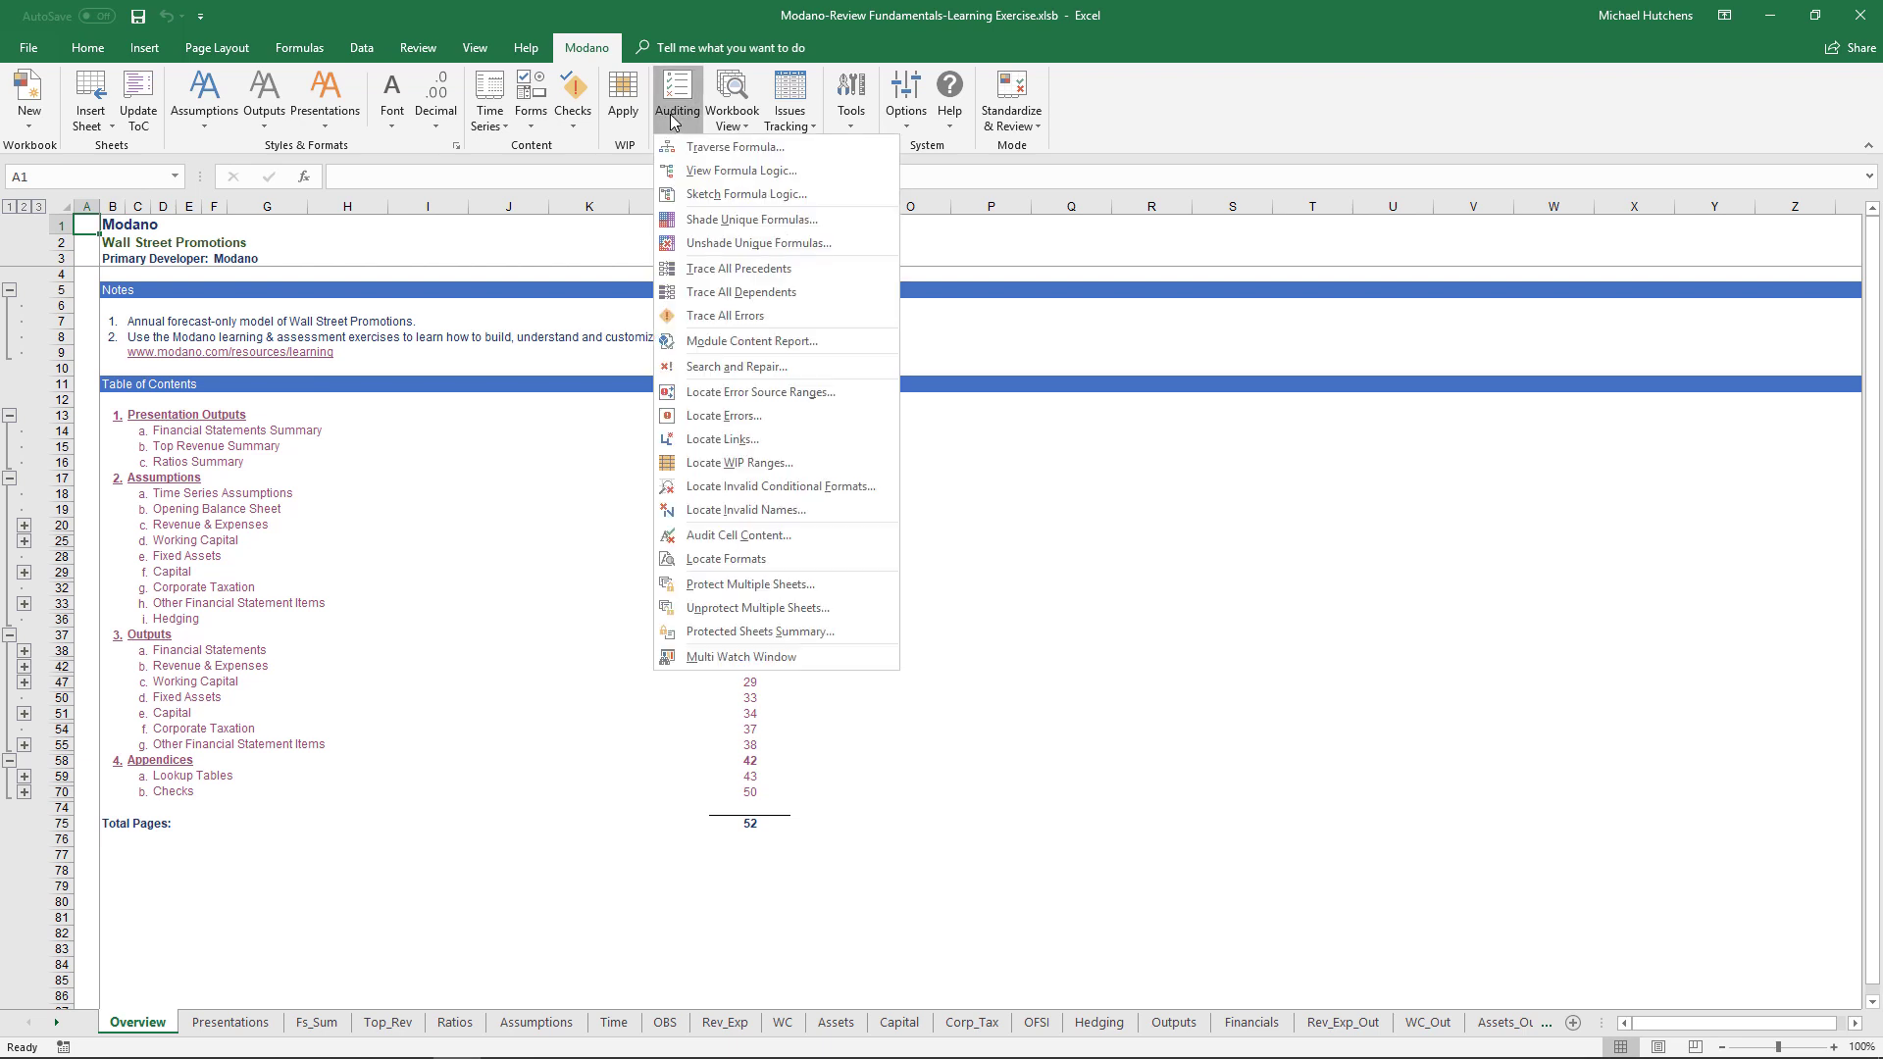
left_click(702, 463)
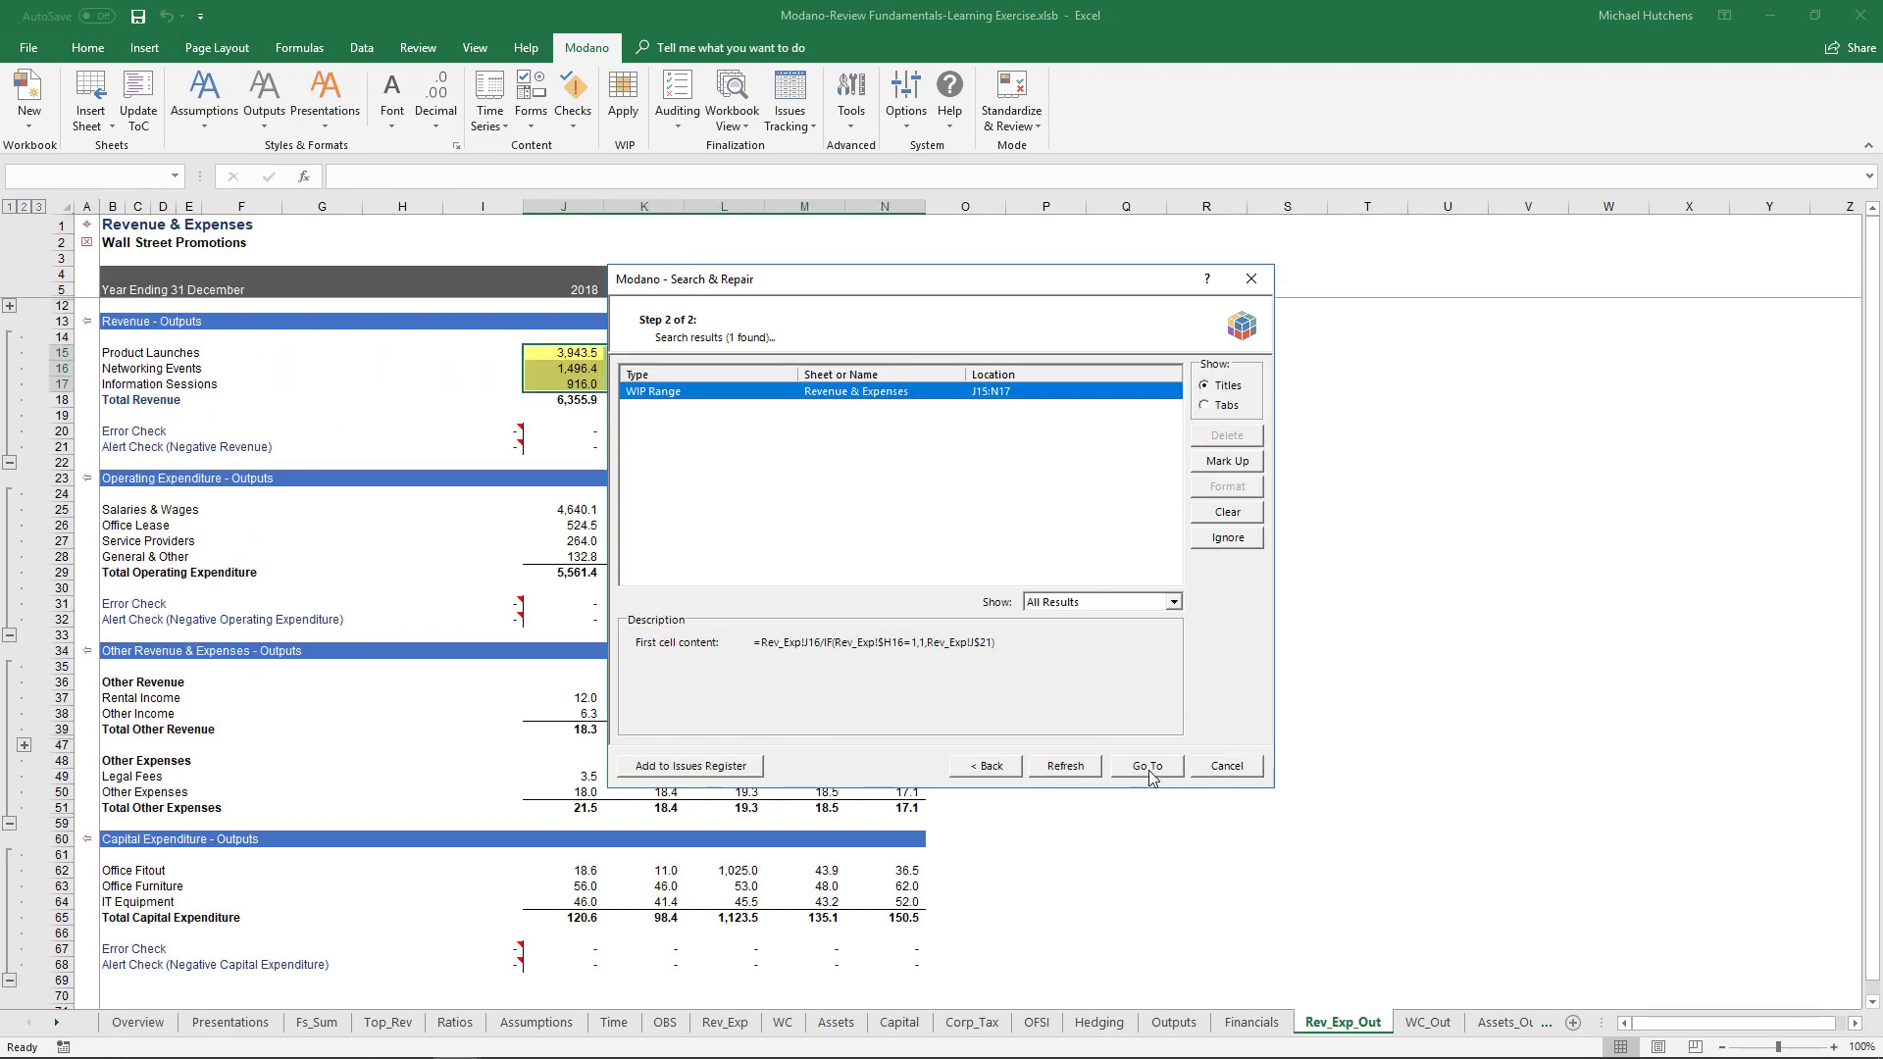
left_click(1147, 766)
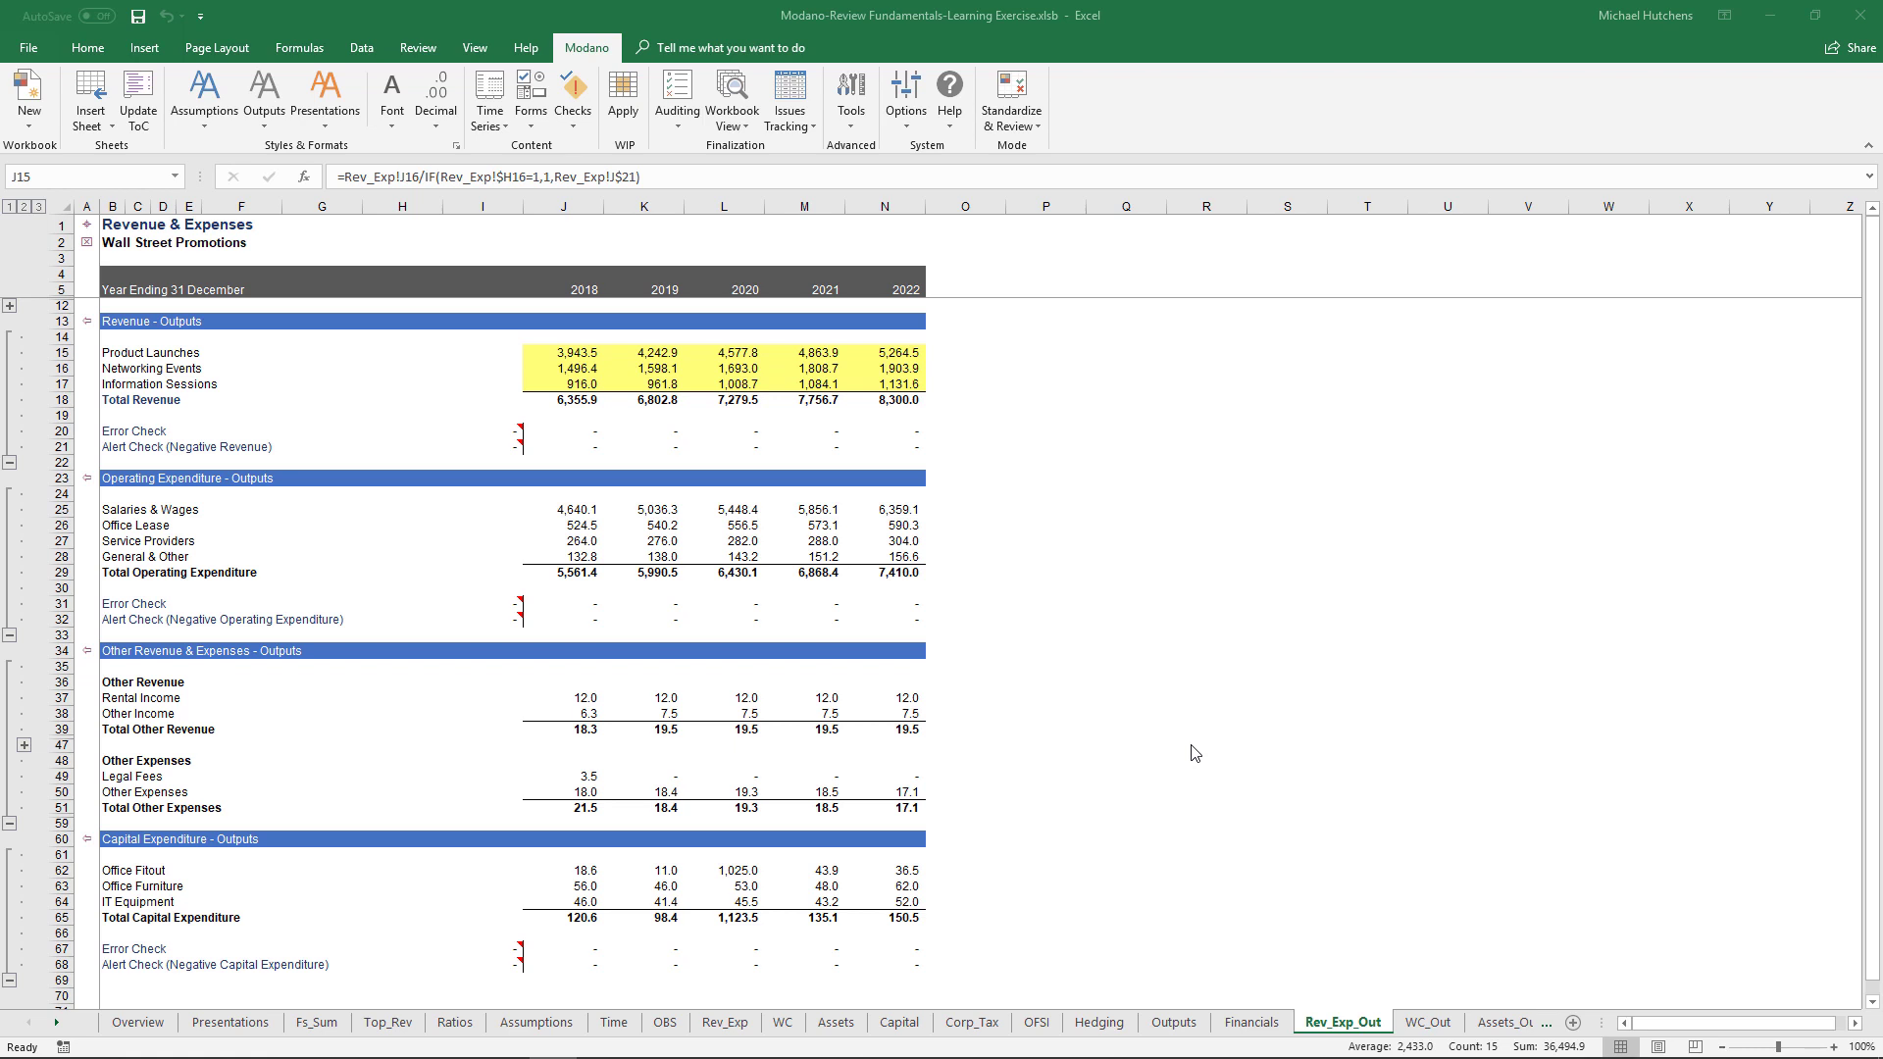
- Open Insert Issues Register from Modano's Issues Tracking menu
left_click(794, 126)
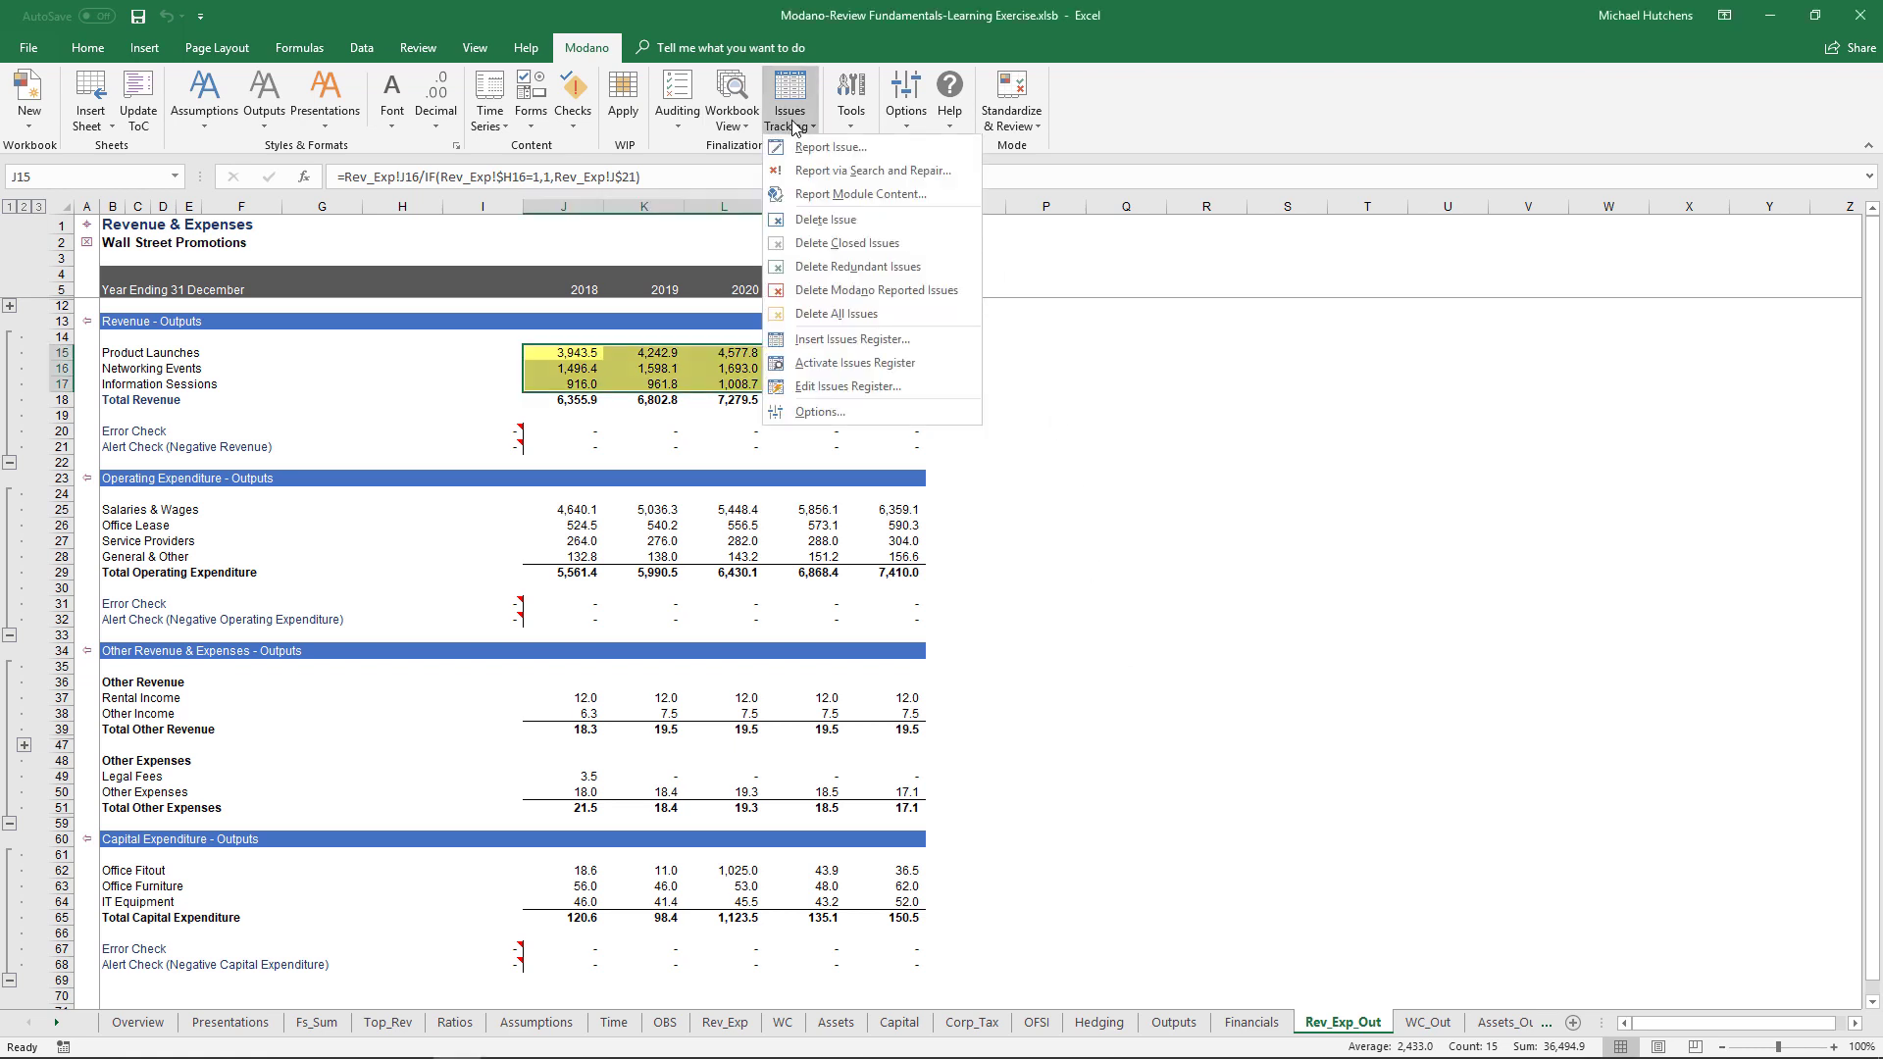
left_click(818, 344)
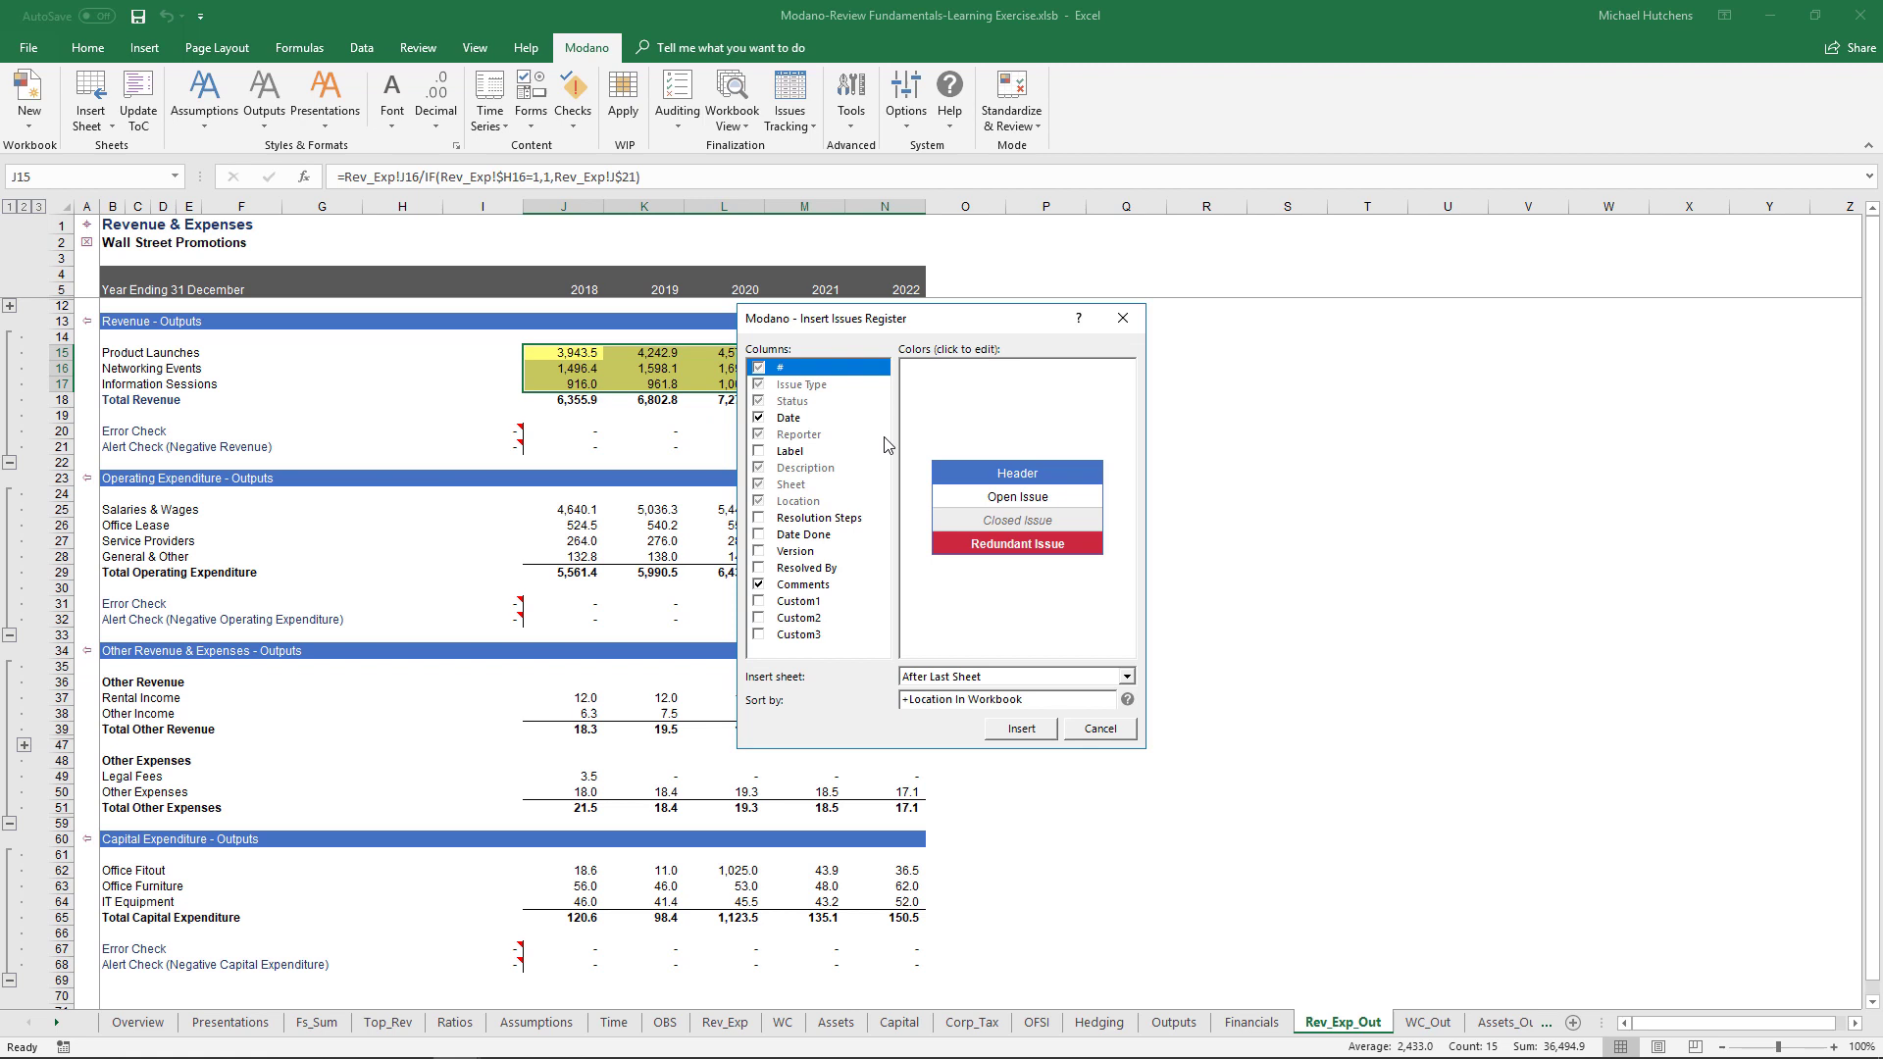
- Insert the Issues Register with Resolution Steps and Resolved By columns, then reach it from Overview contents
left_click(760, 519)
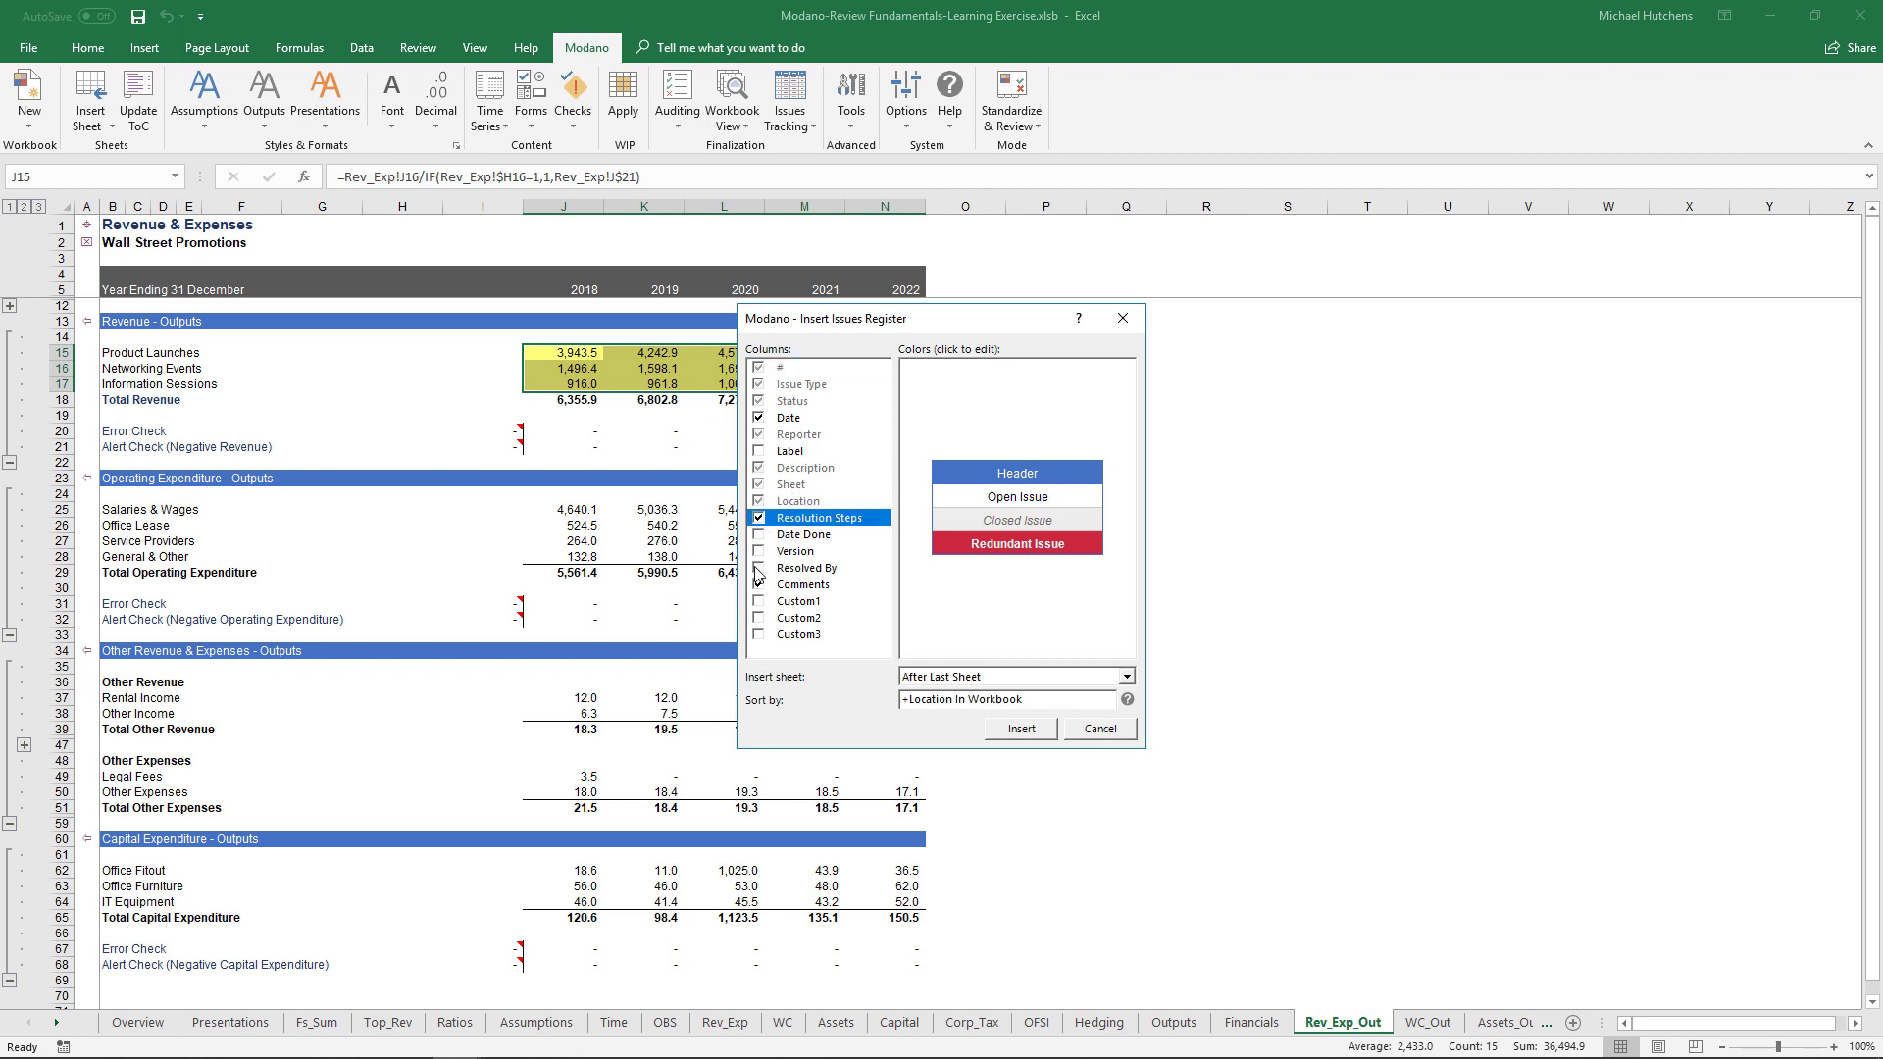
left_click(759, 569)
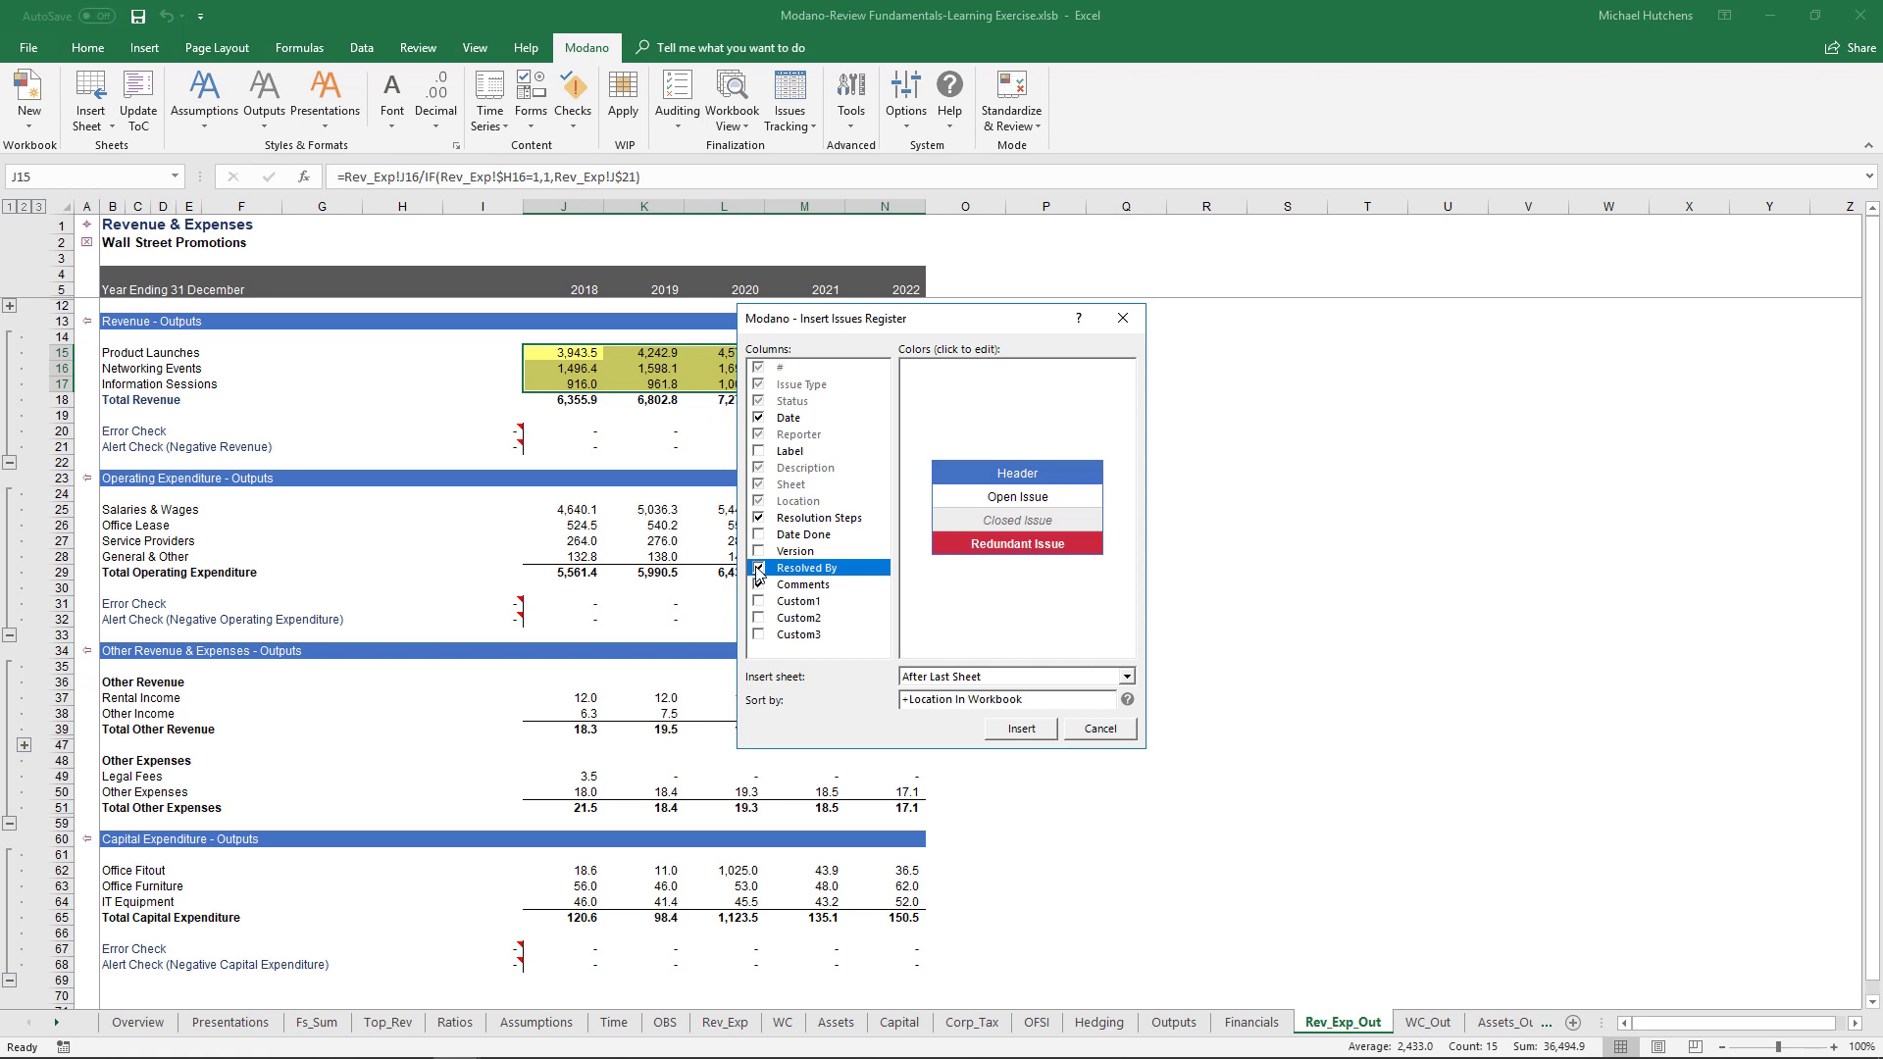
left_click(1023, 729)
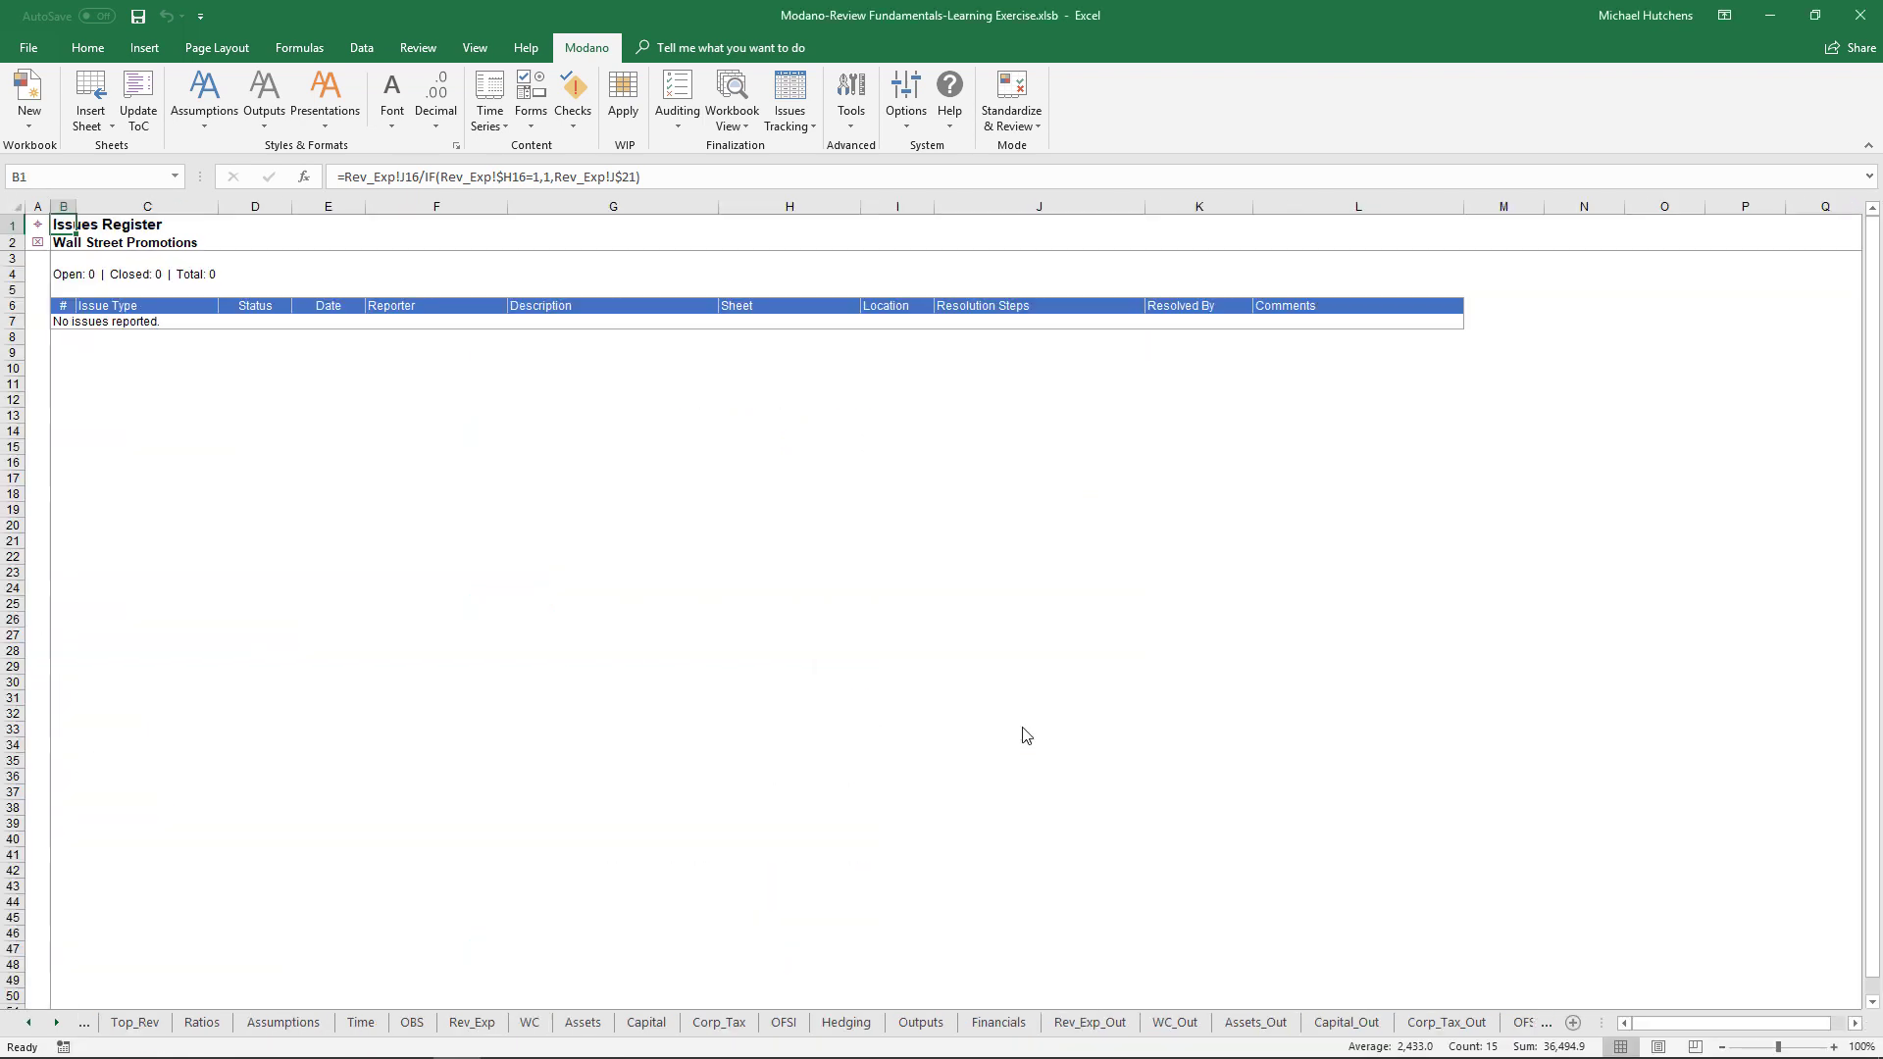
left_click(37, 225)
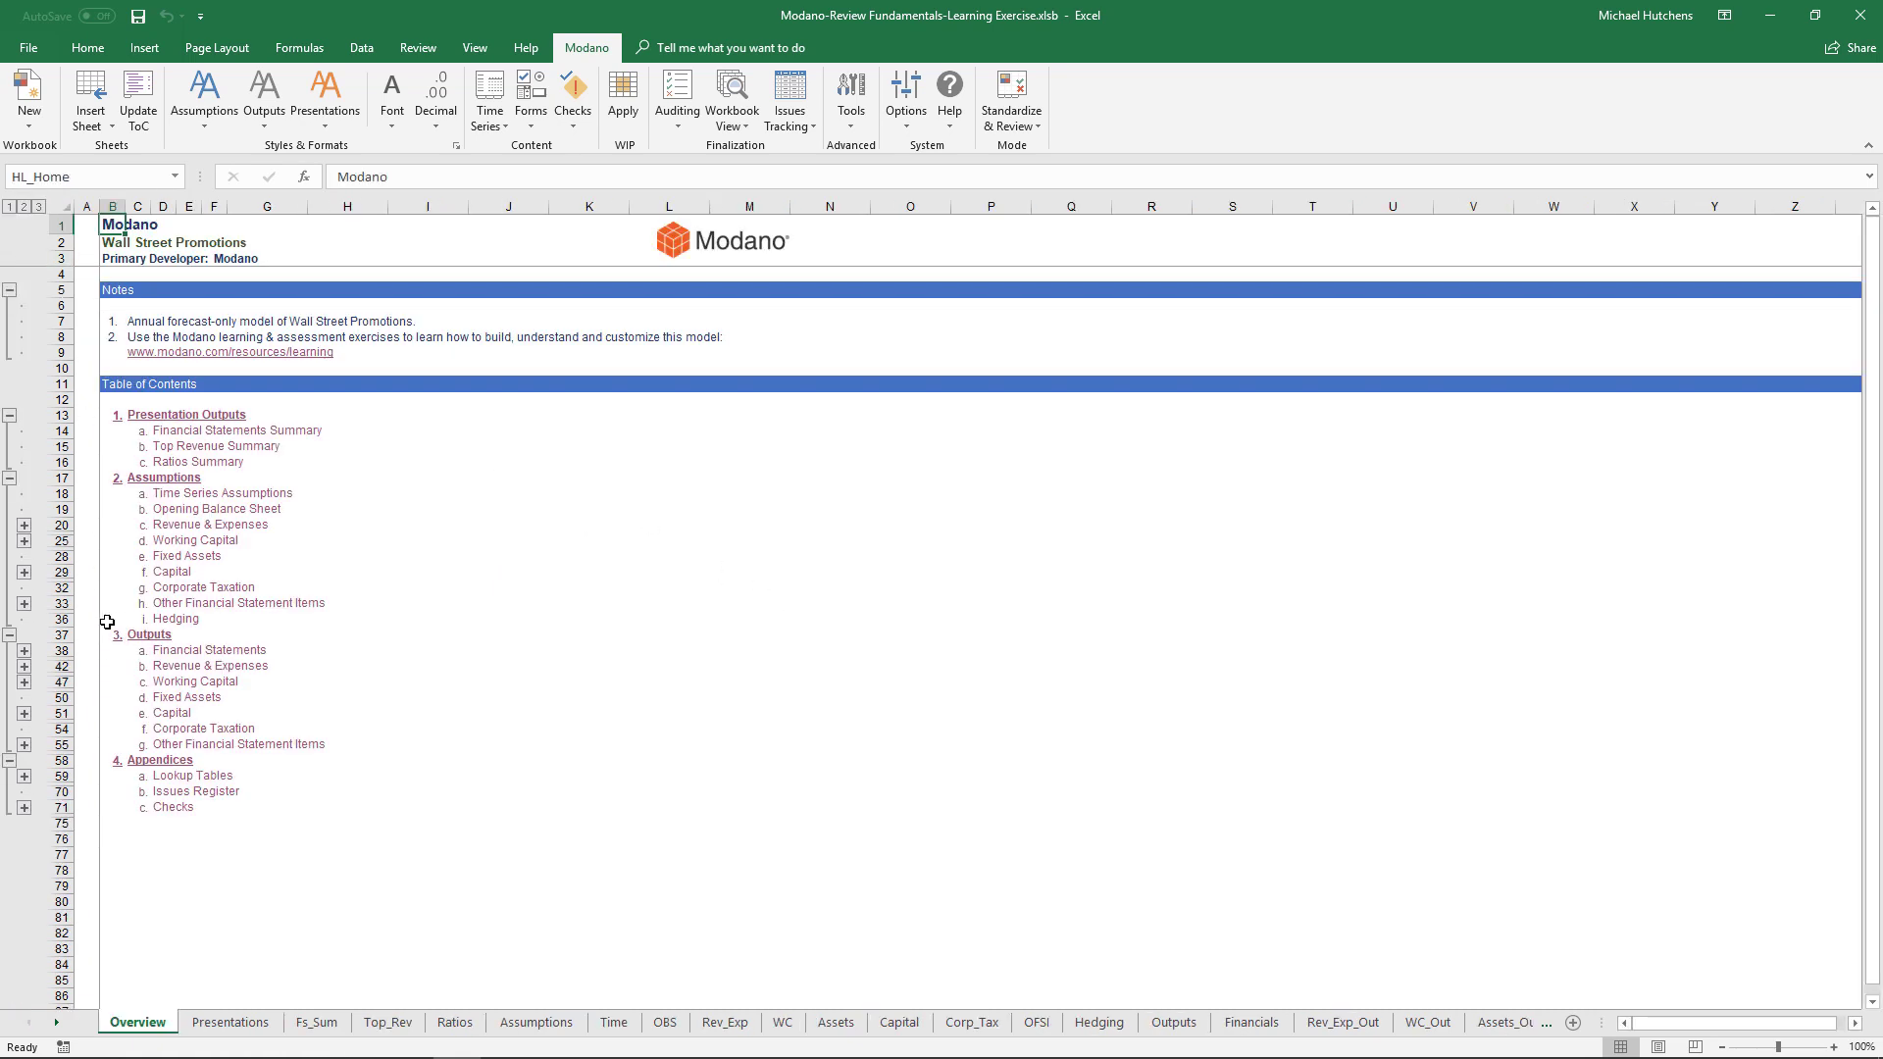
left_click(177, 799)
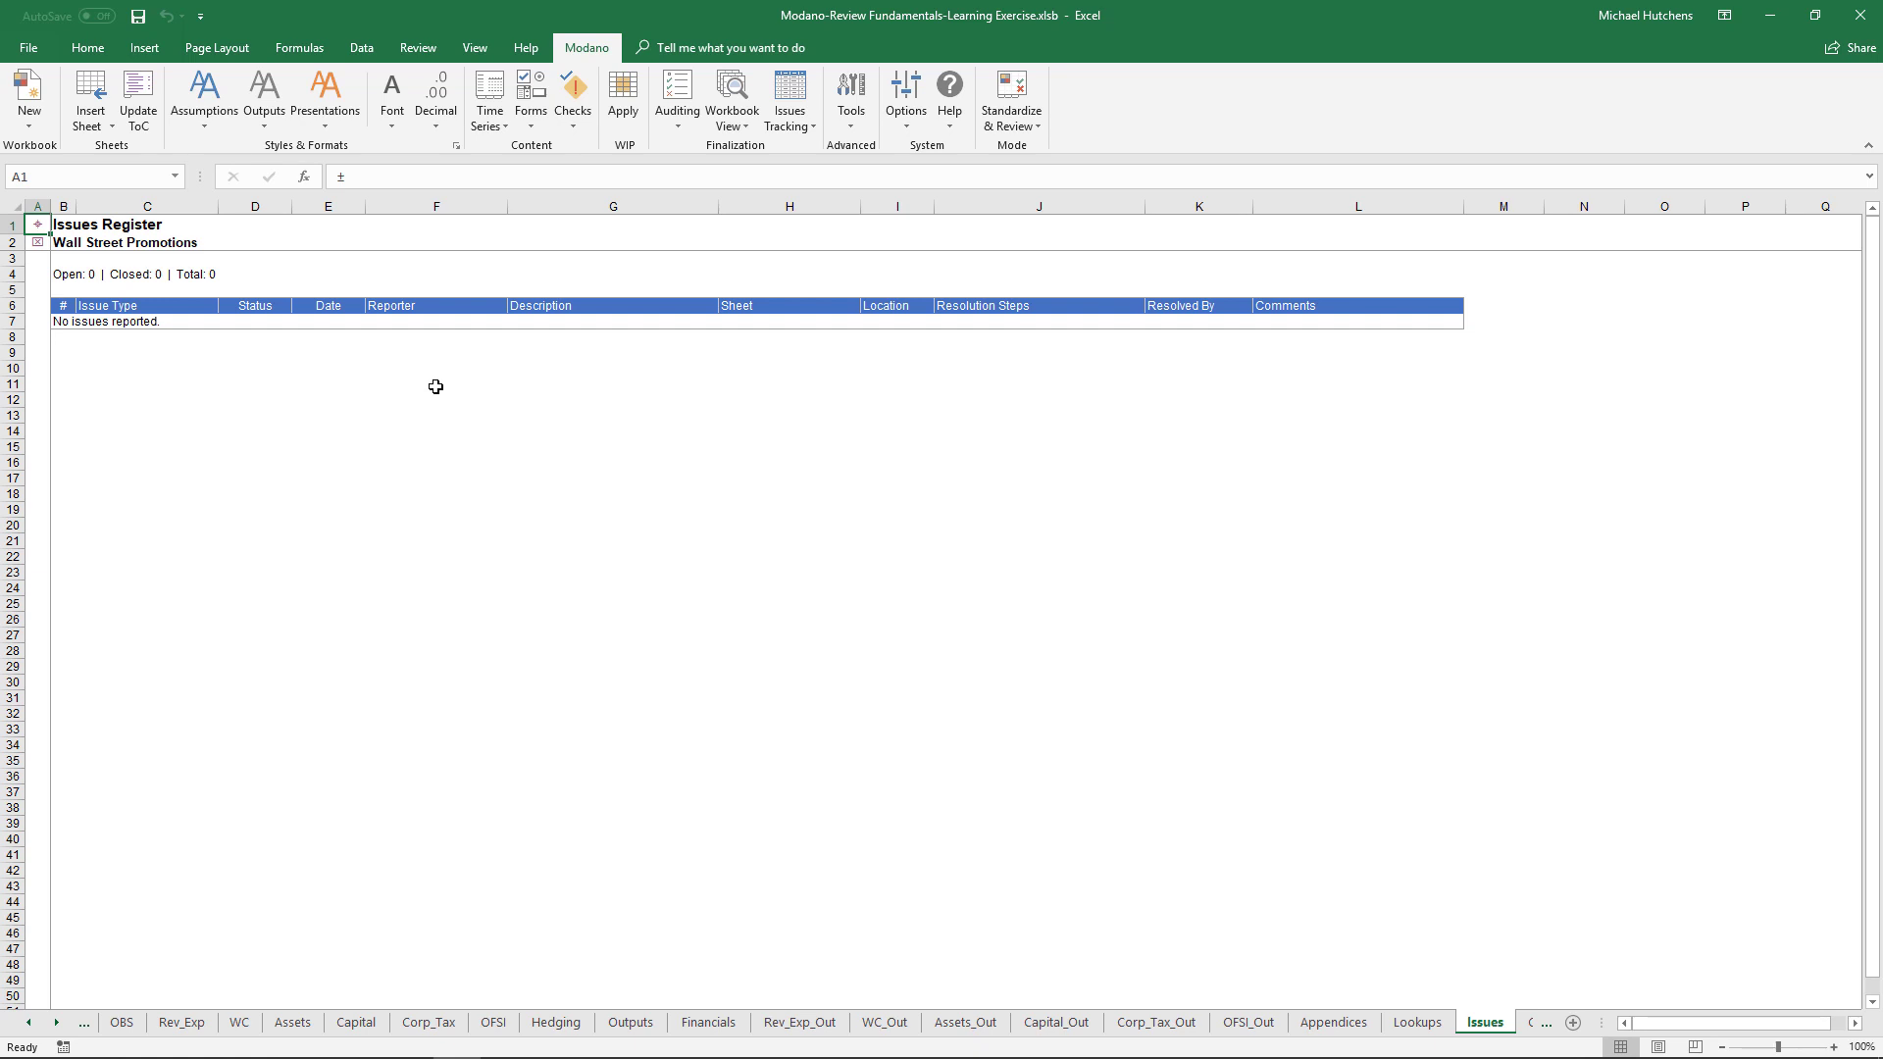
- Run Modano's Search and Repair across the whole workbook with all search criteria
left_click(686, 108)
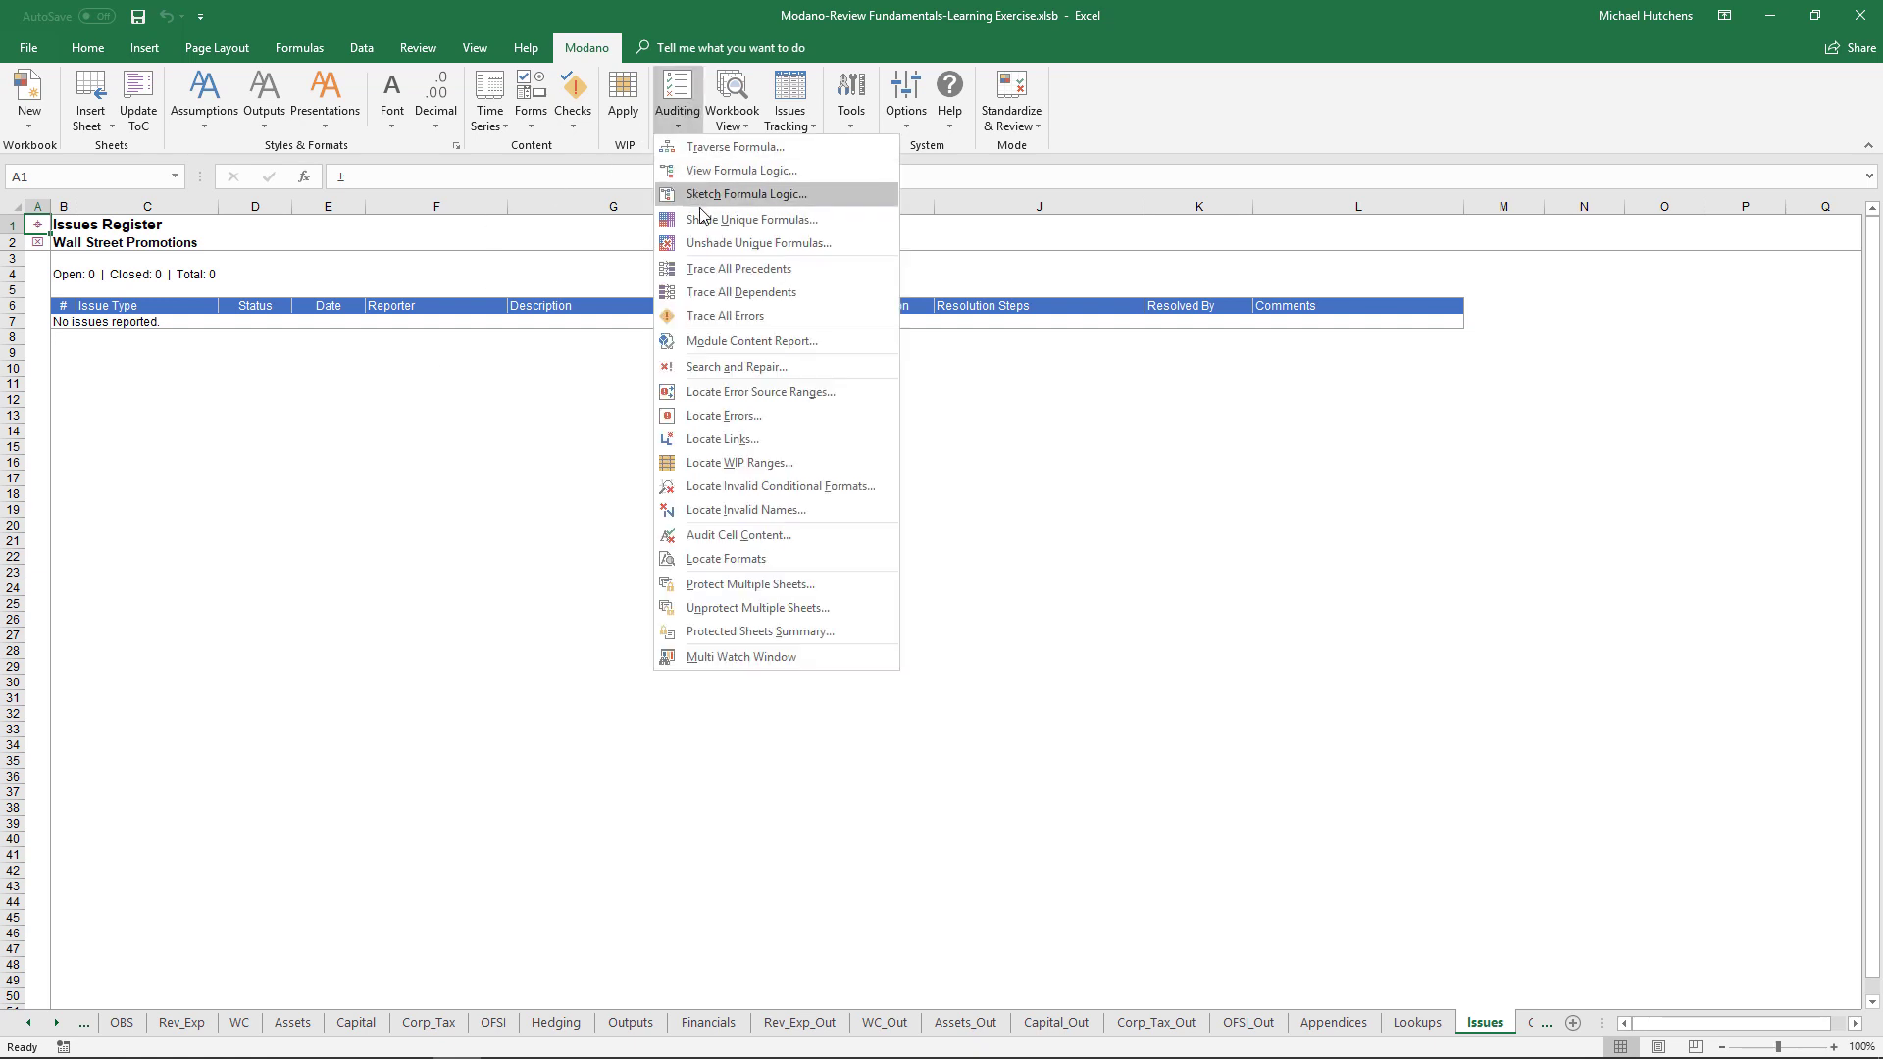
left_click(714, 367)
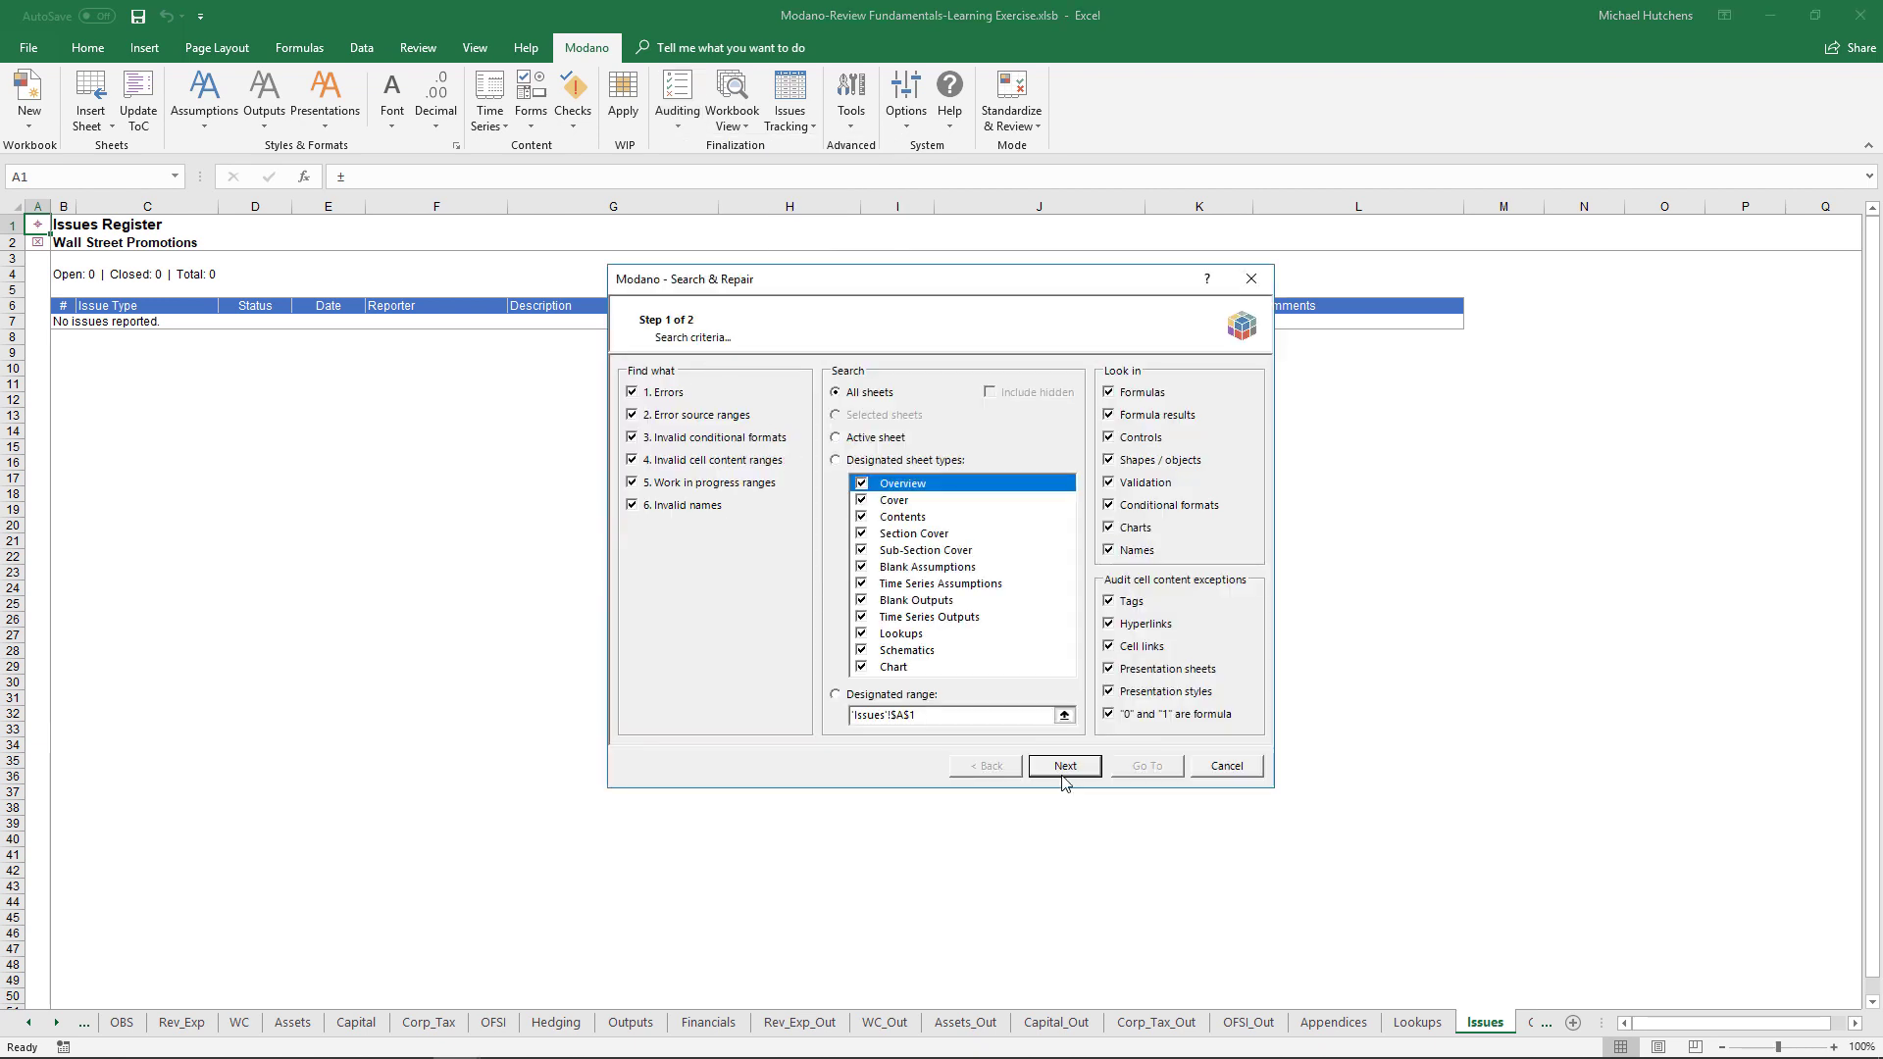
left_click(1065, 774)
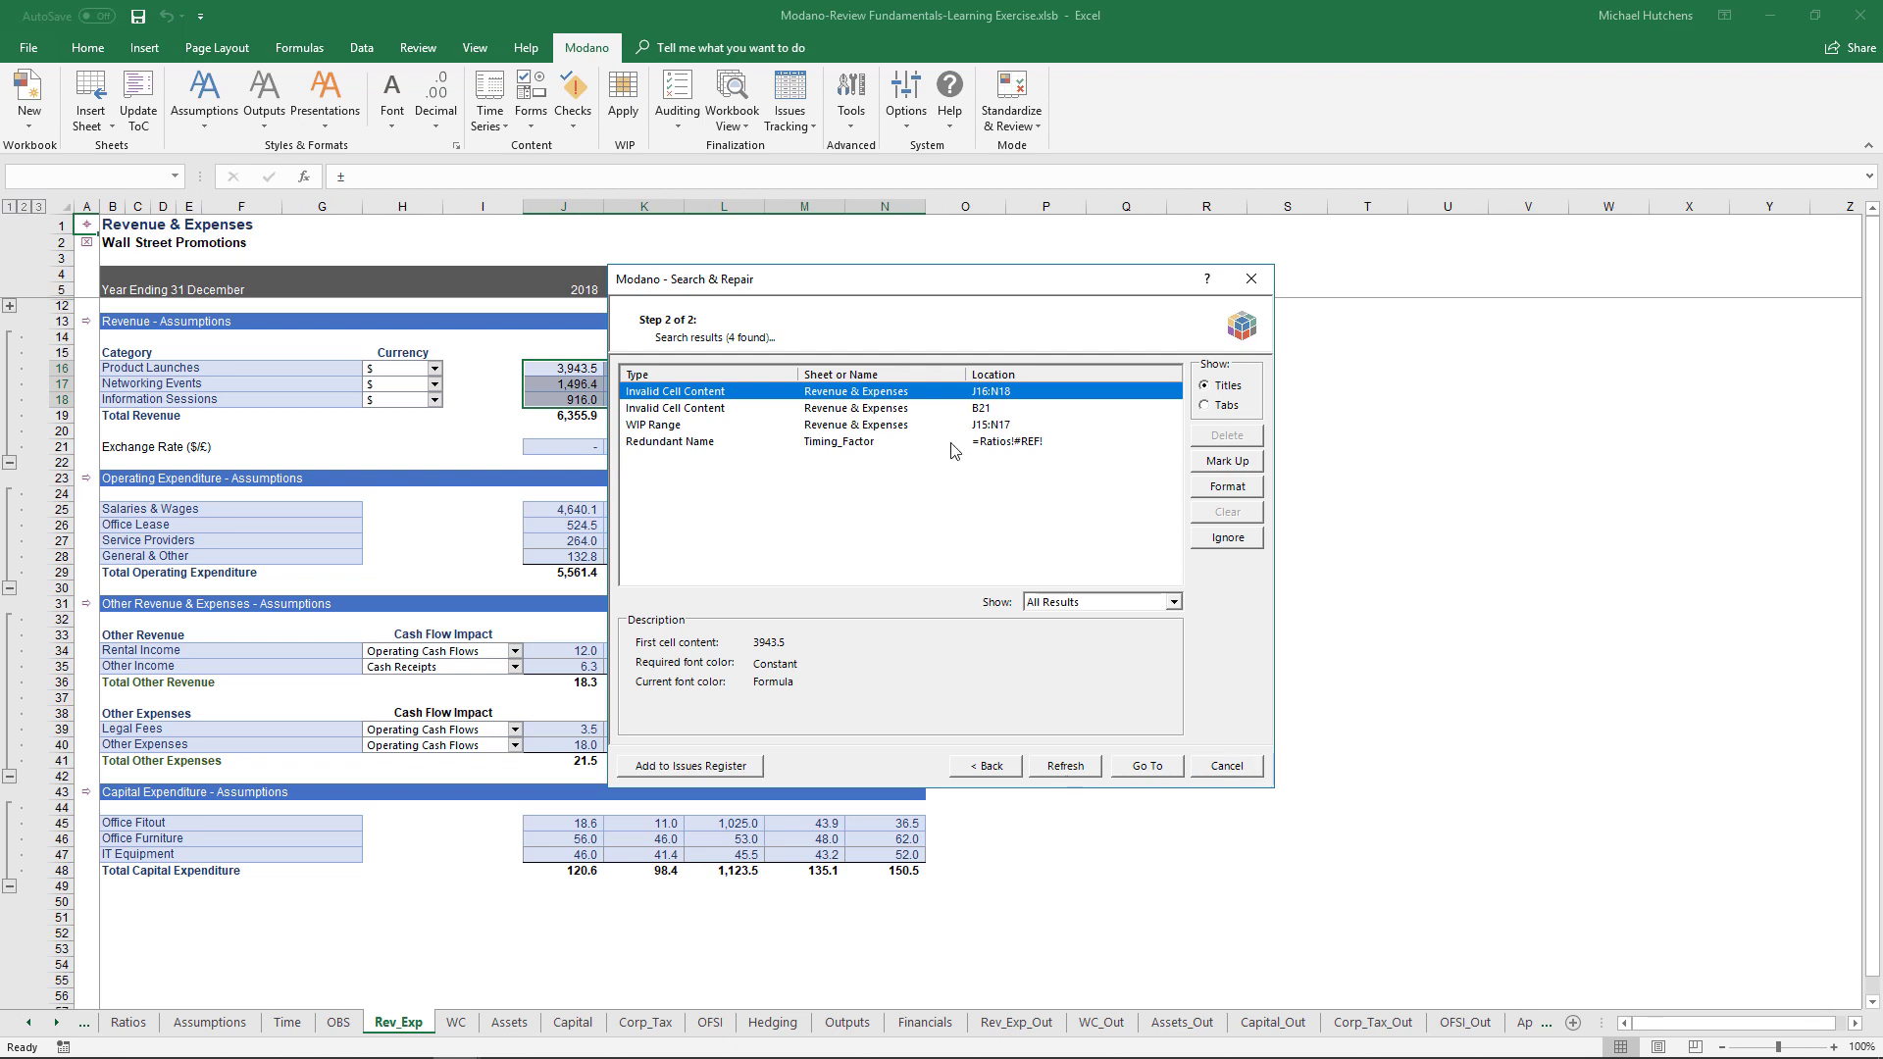
- Review the J16:N18 and B21 invalid contents, Rev_Exp_Out WIP range and Timing_Factor name, then log all four
left_click(850, 409)
left_click(852, 396)
left_click_drag(860, 292, 1187, 285)
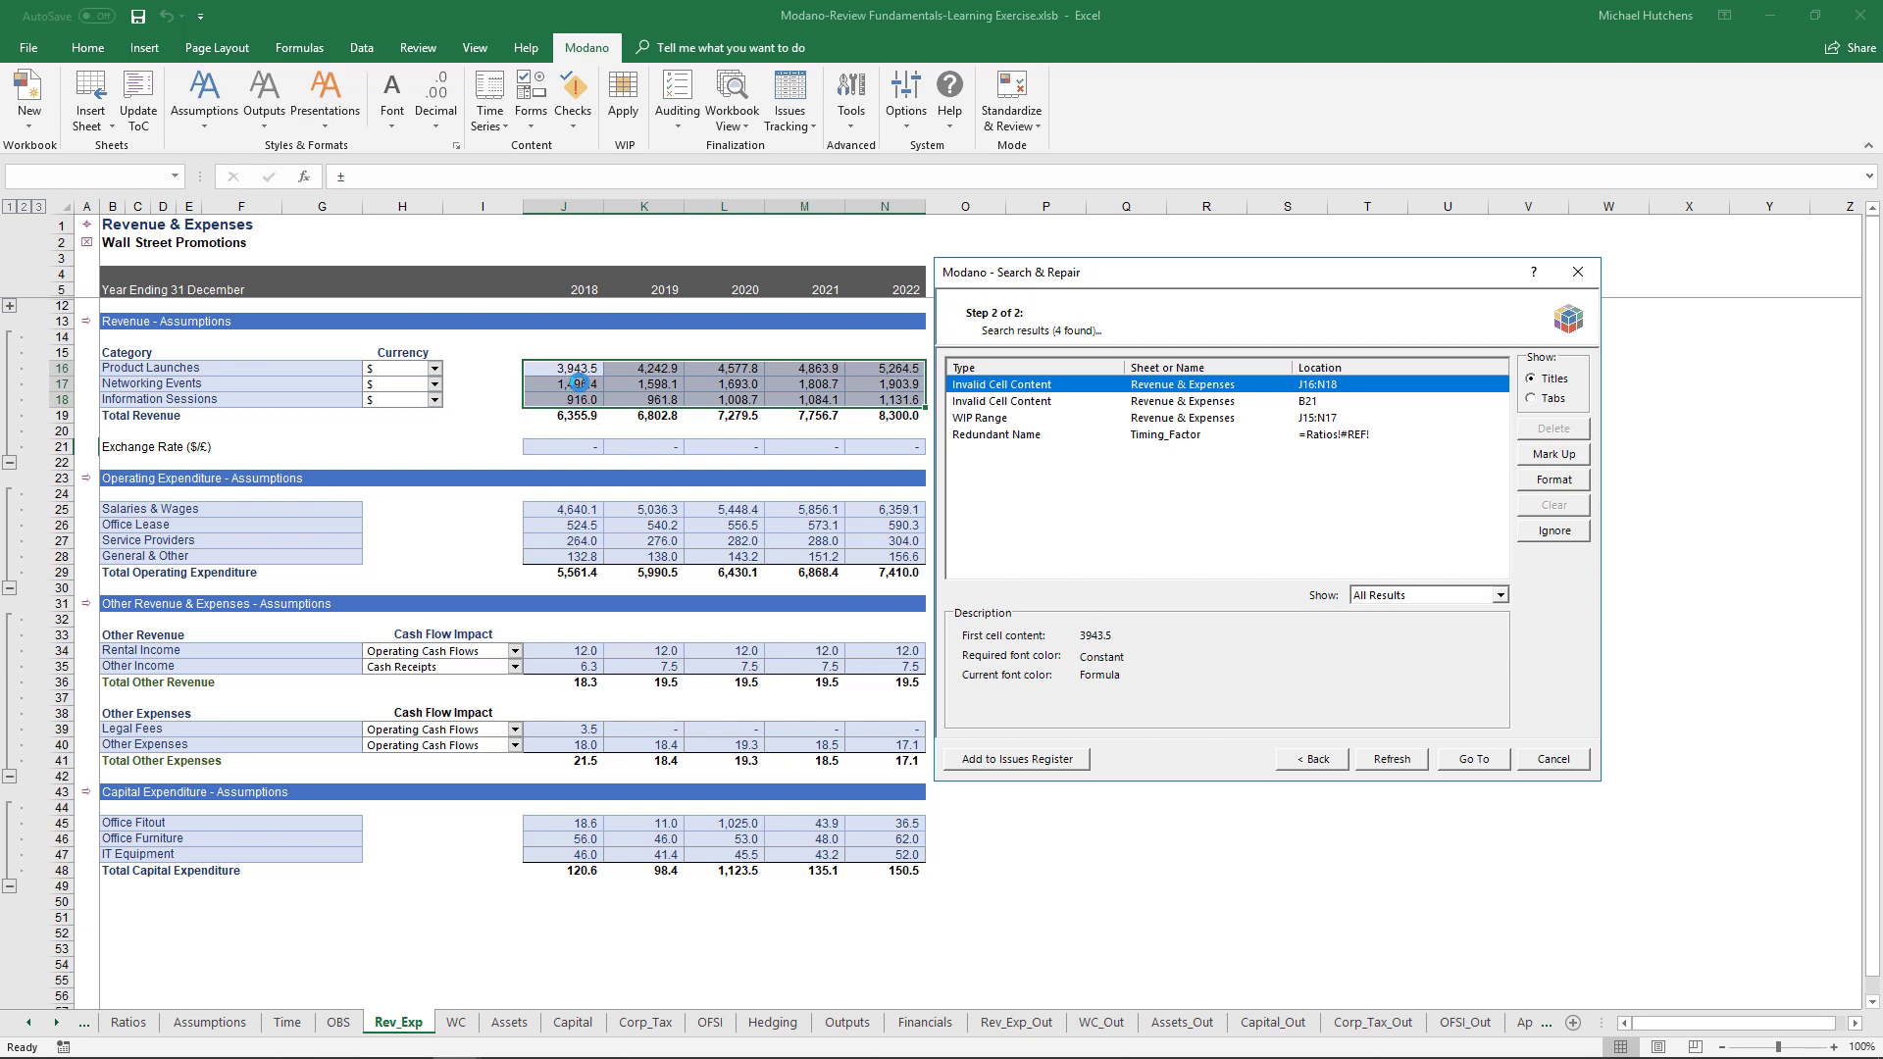
left_click(993, 402)
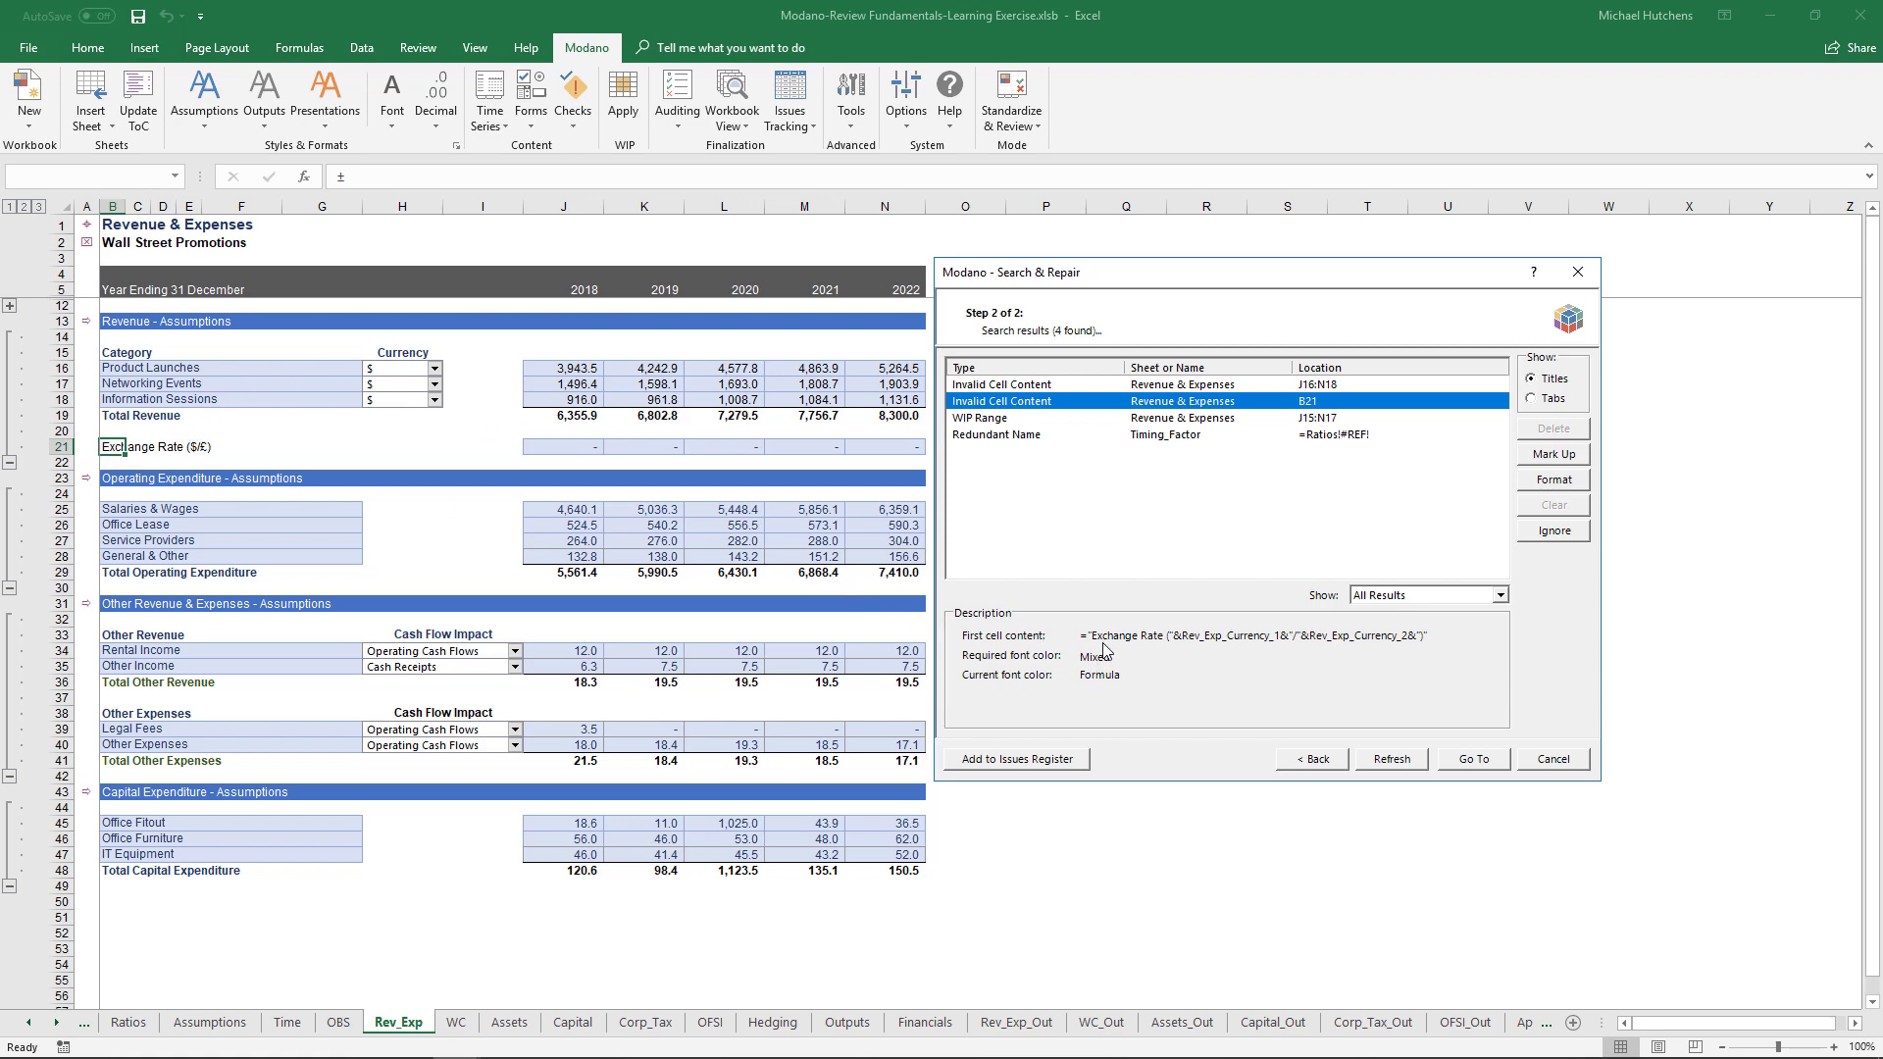
left_click(996, 419)
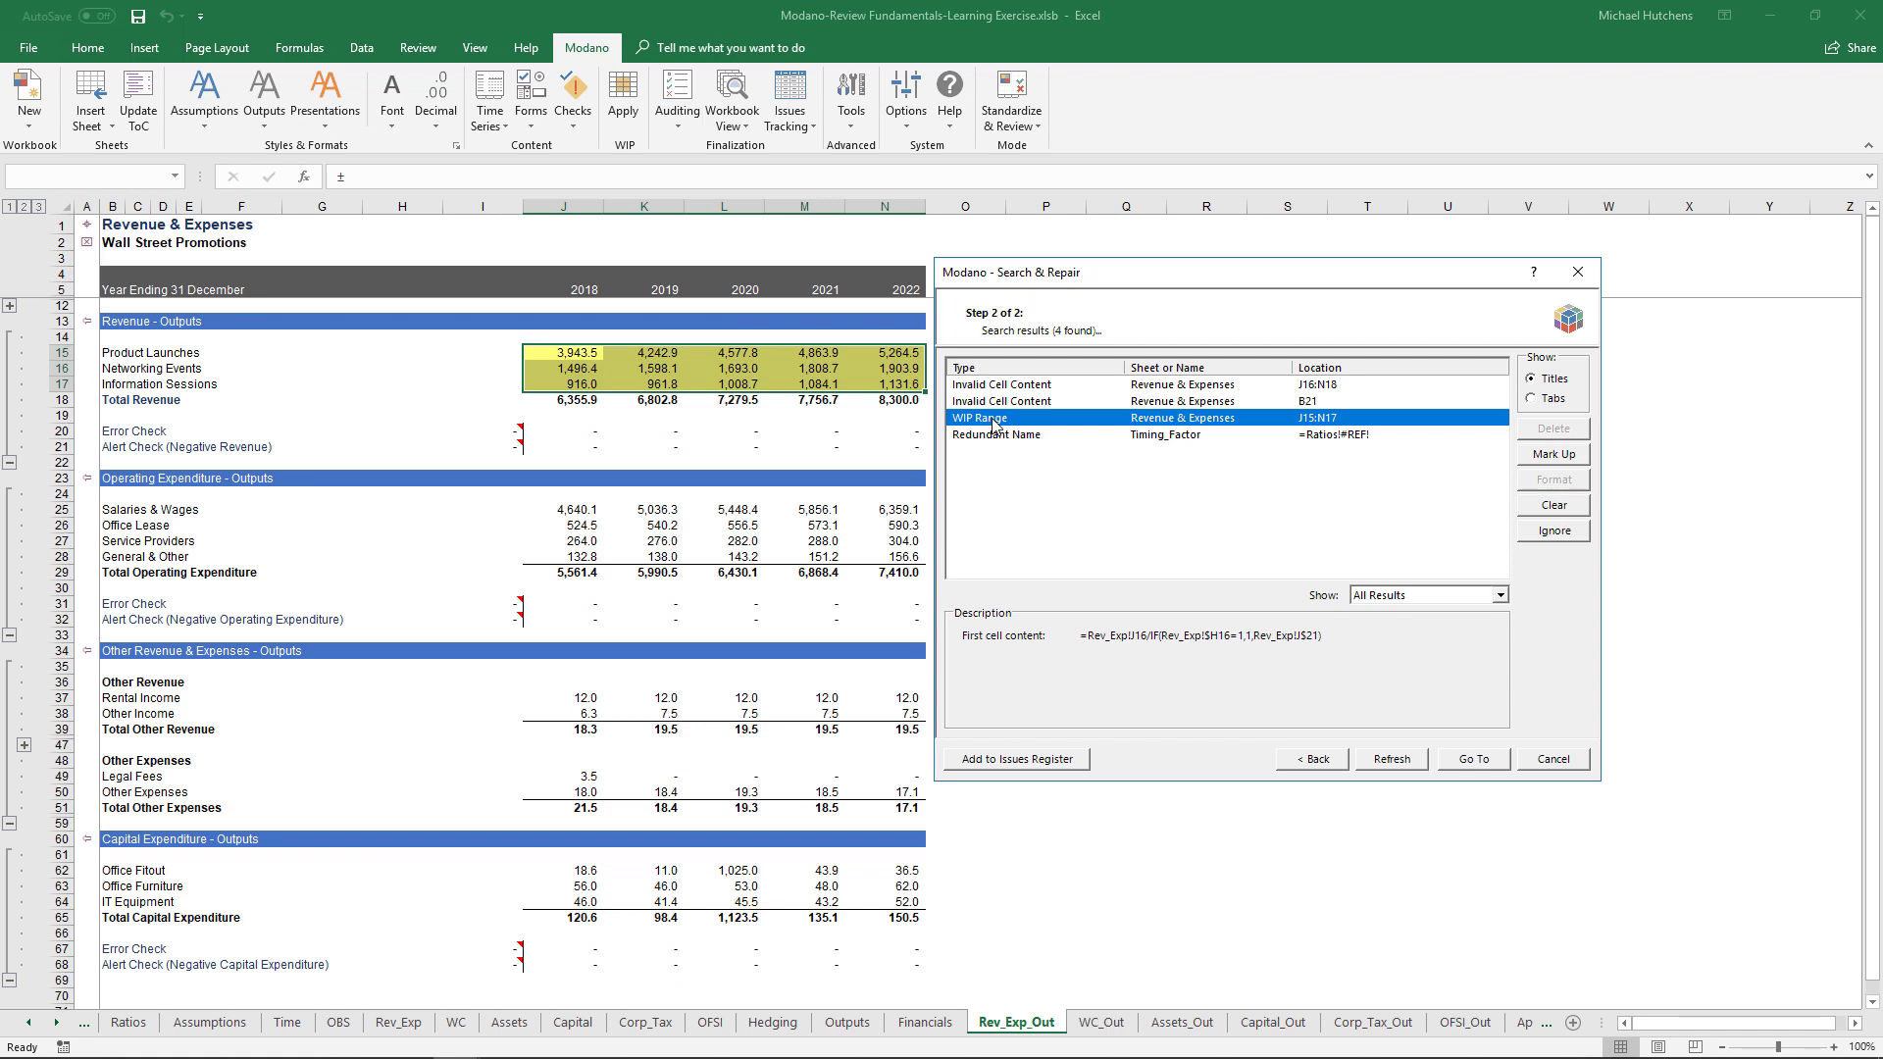
left_click(1001, 437)
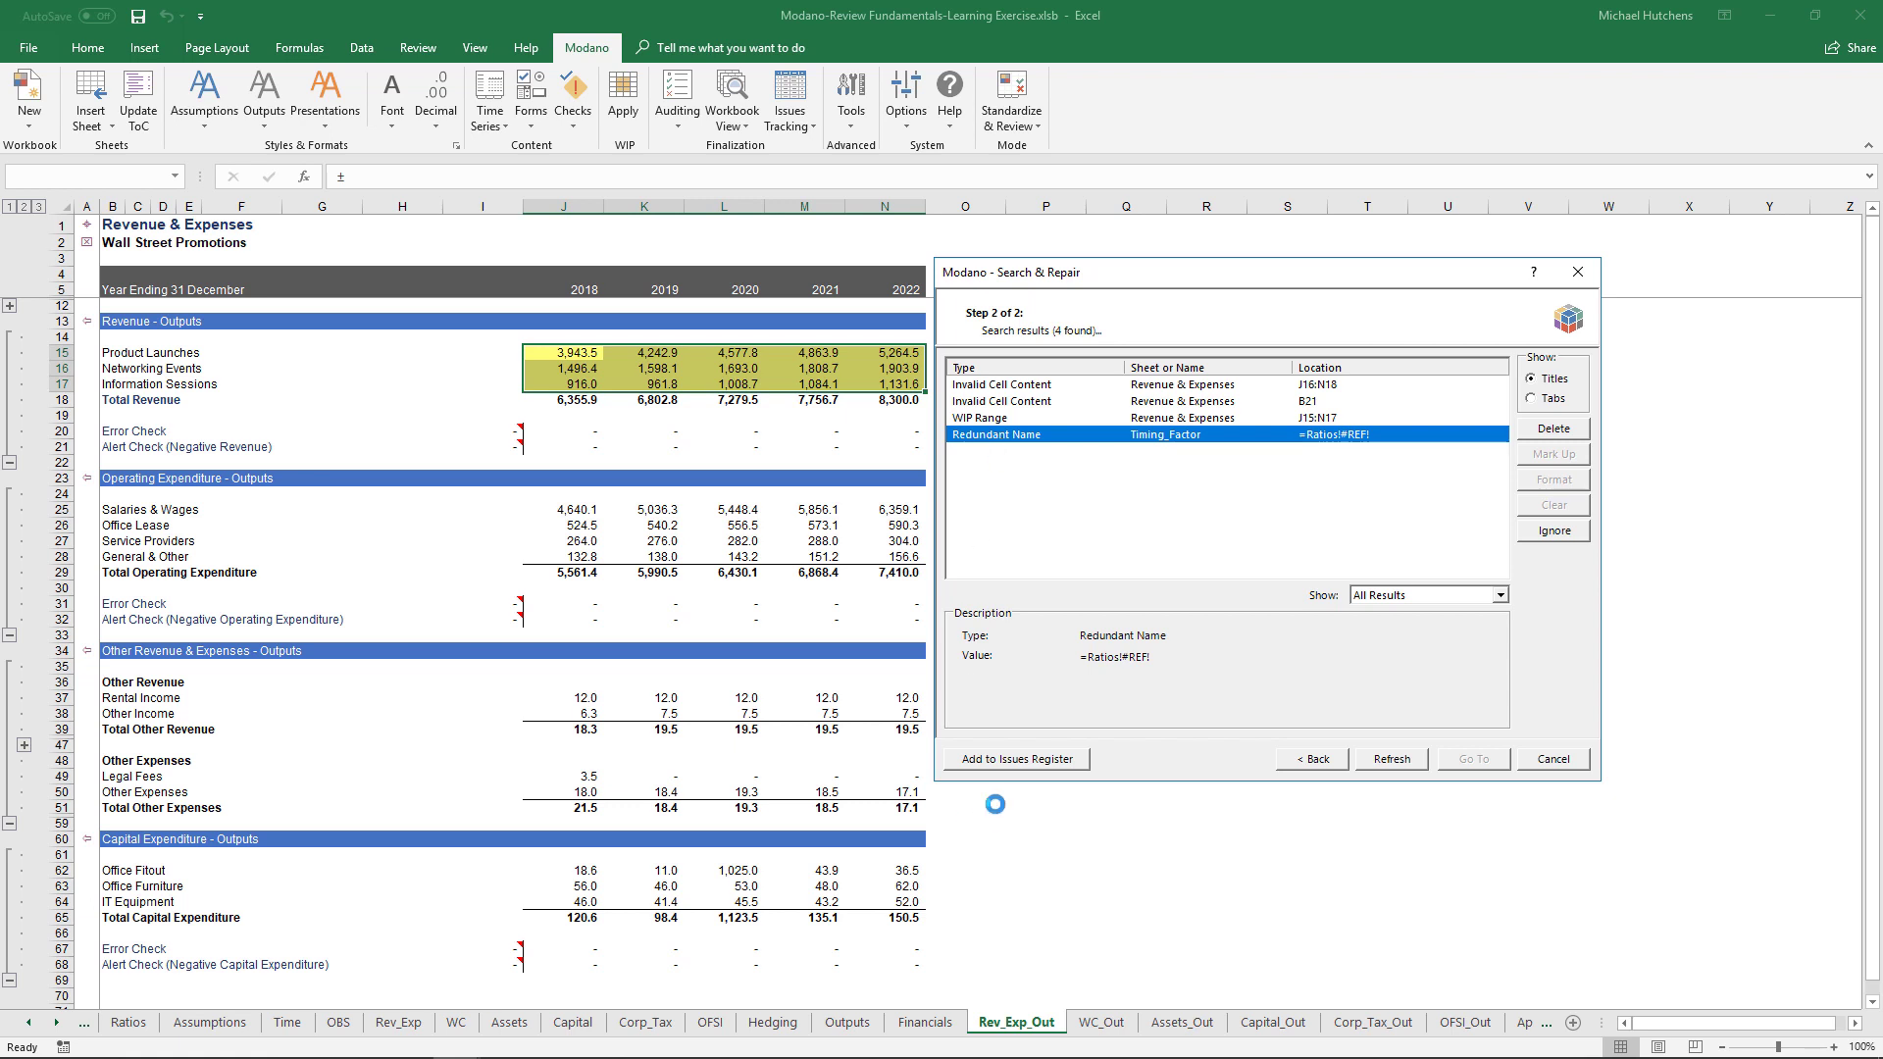
left_click(1015, 759)
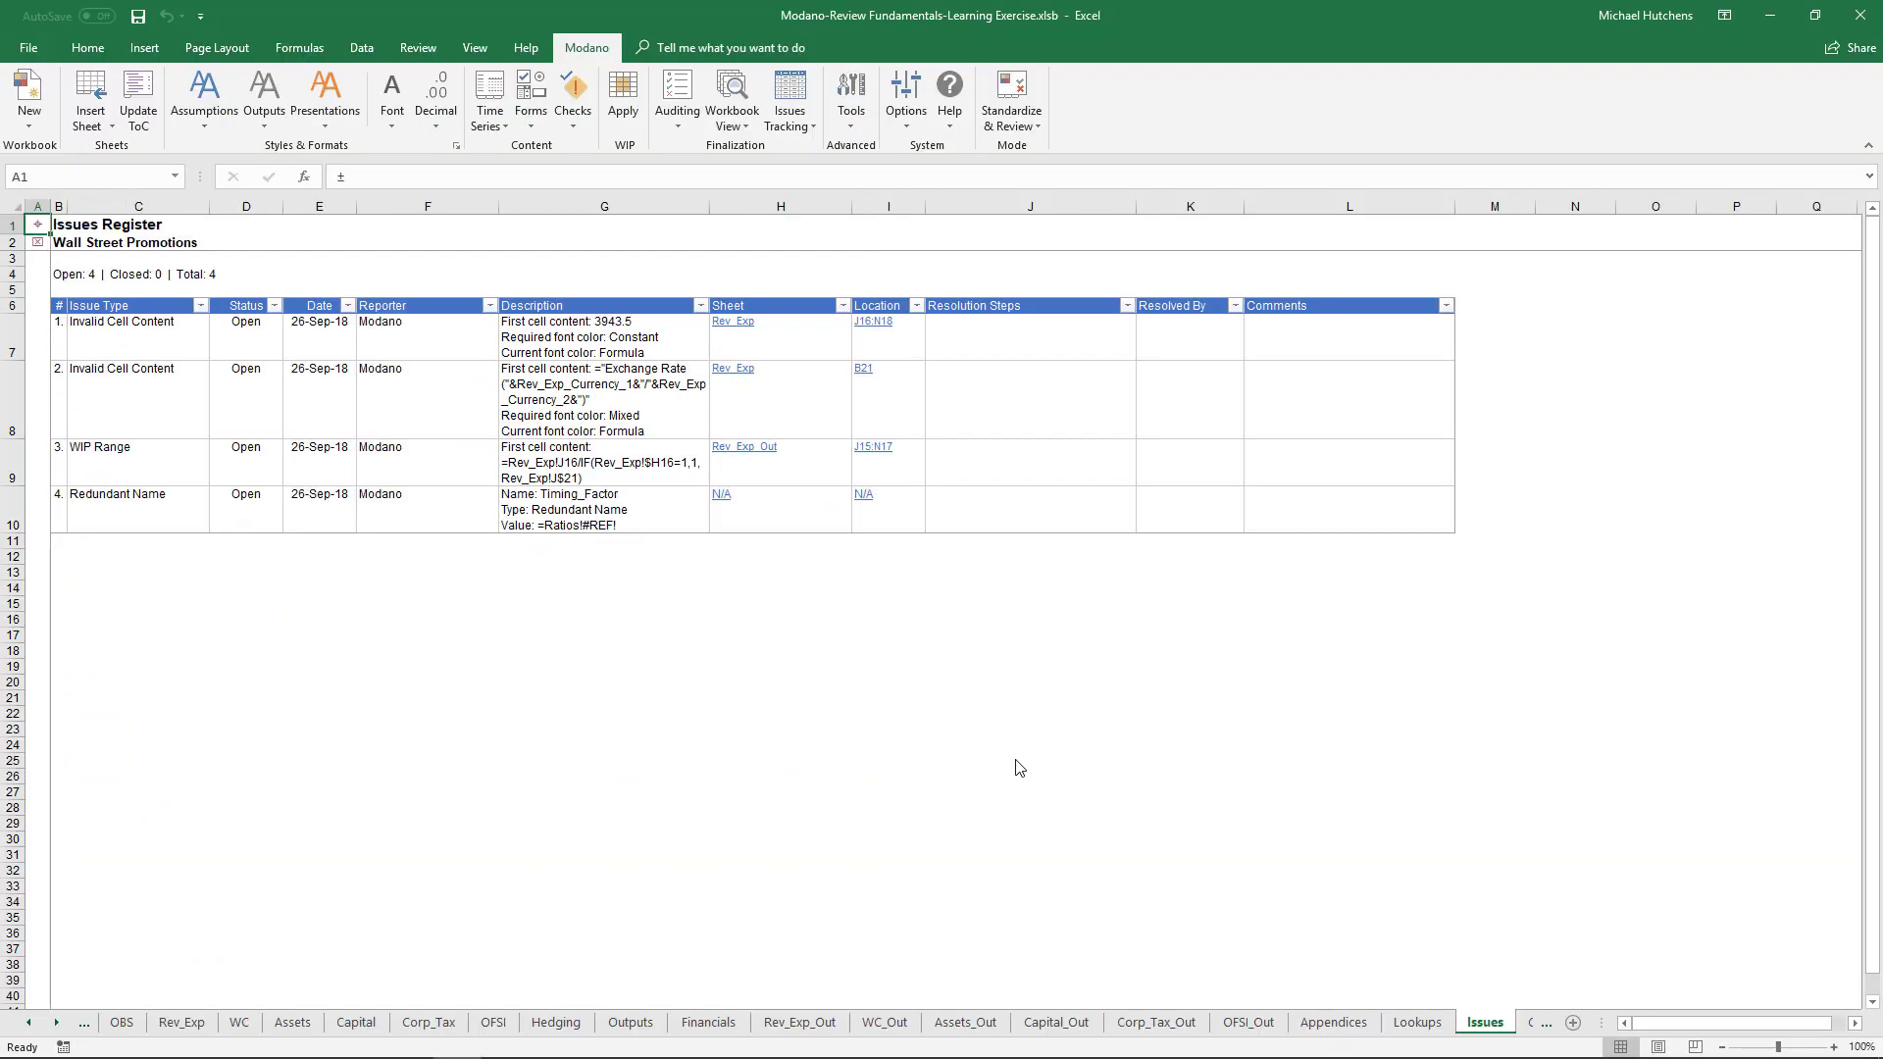
- Switch issue 1's status to Closed and back to Open, then return to the Overview page
left_click(264, 350)
left_click(287, 354)
left_click(279, 346)
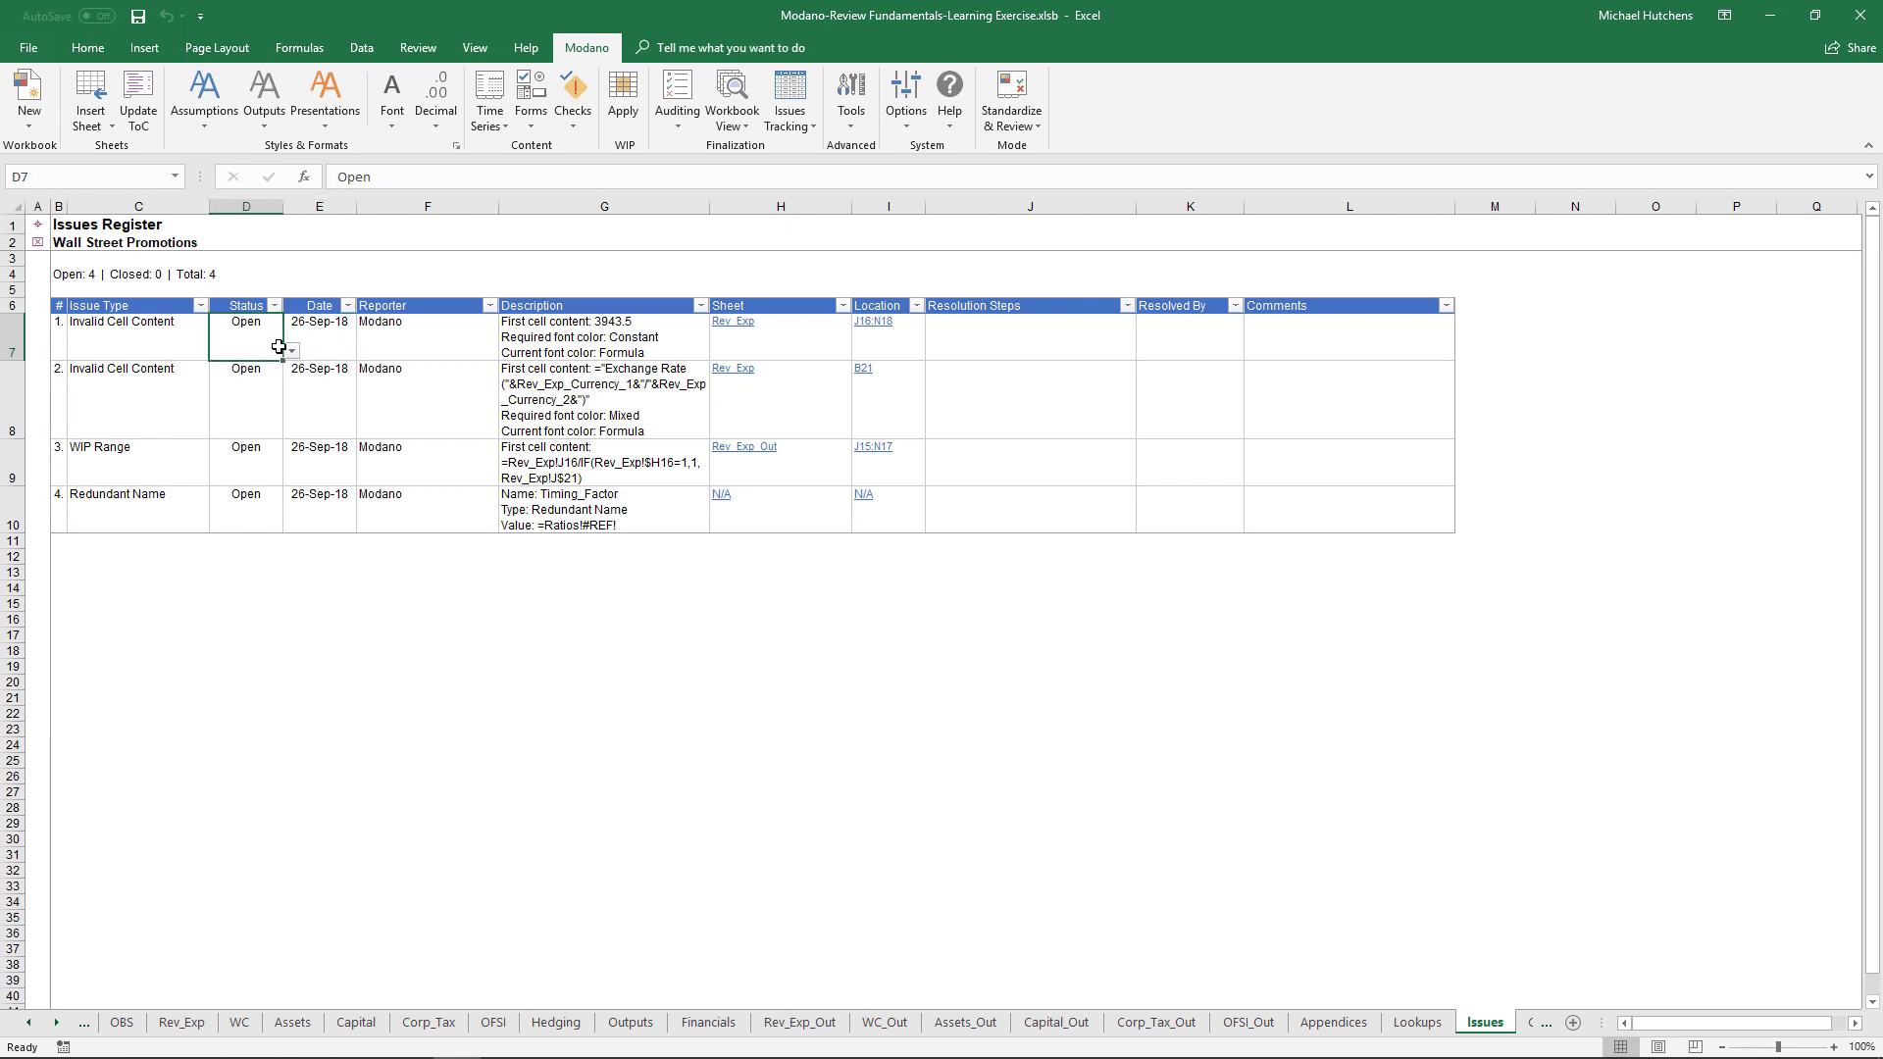
left_click(291, 350)
left_click(289, 384)
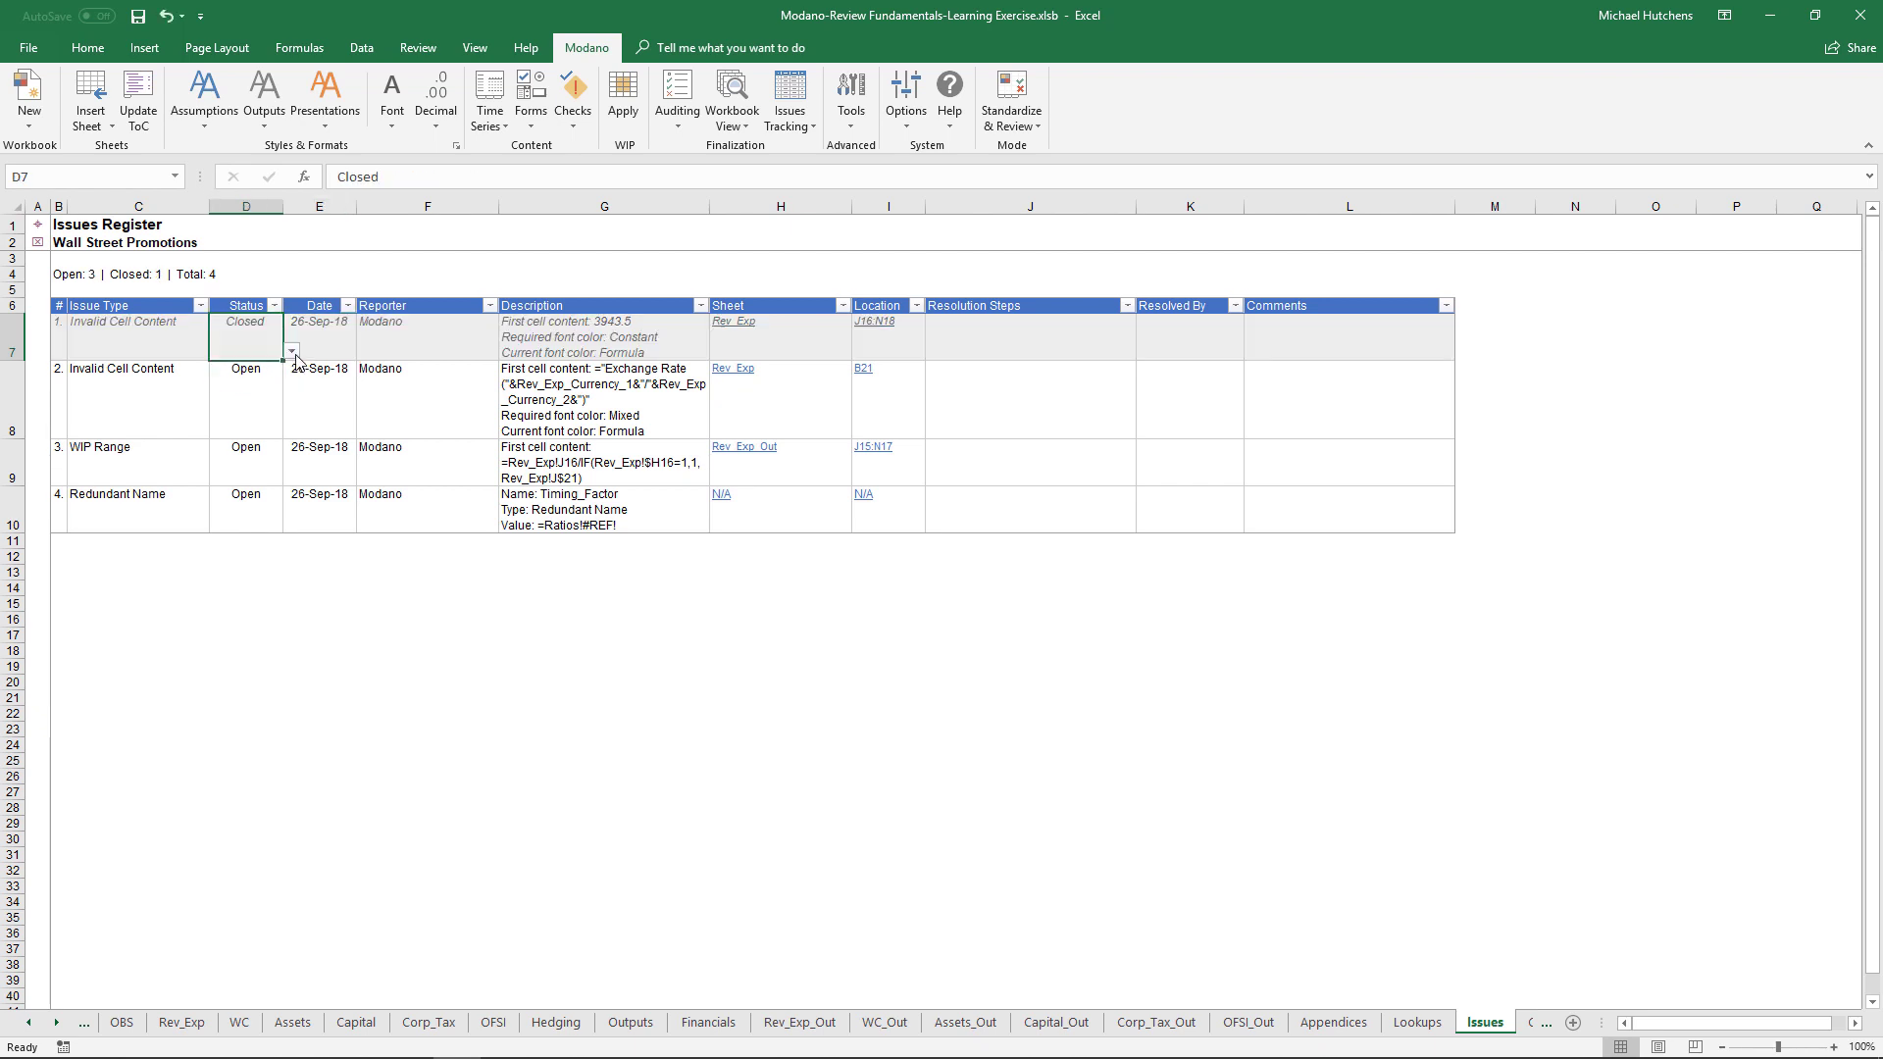
left_click(291, 351)
left_click(263, 369)
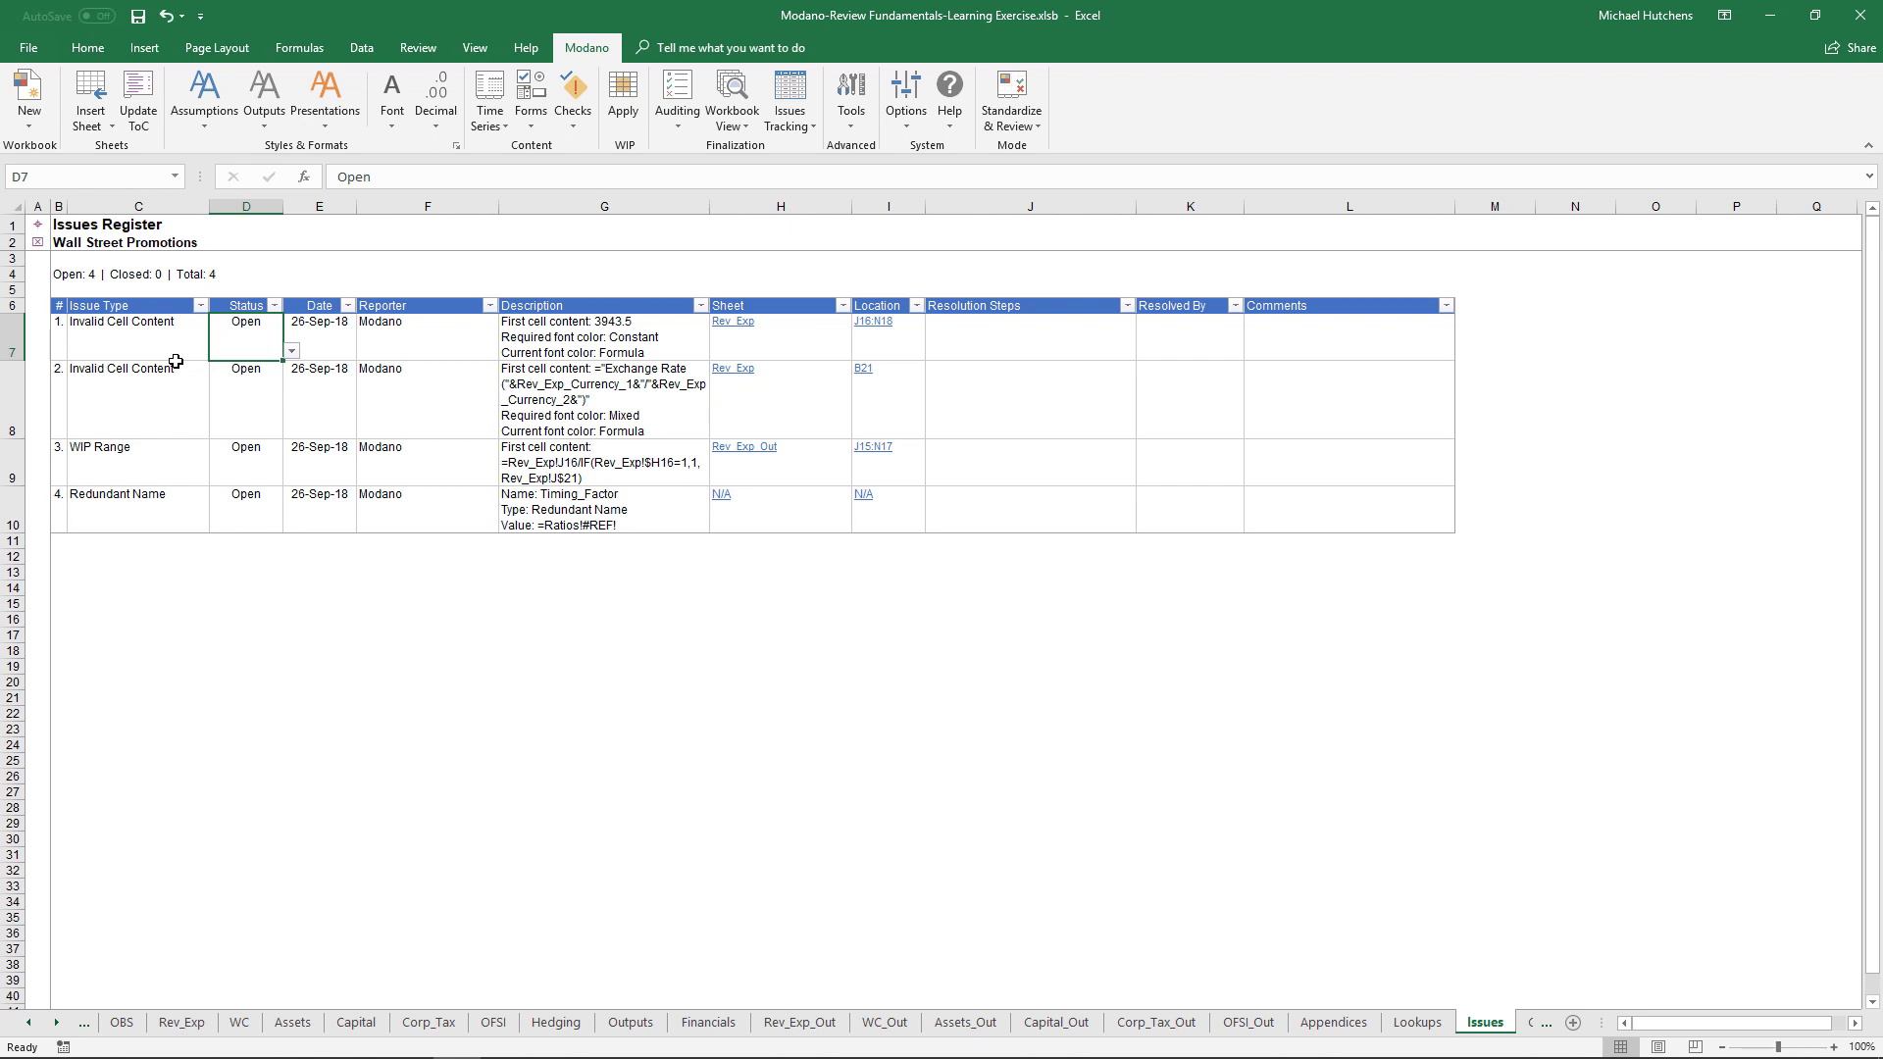
left_click(38, 225)
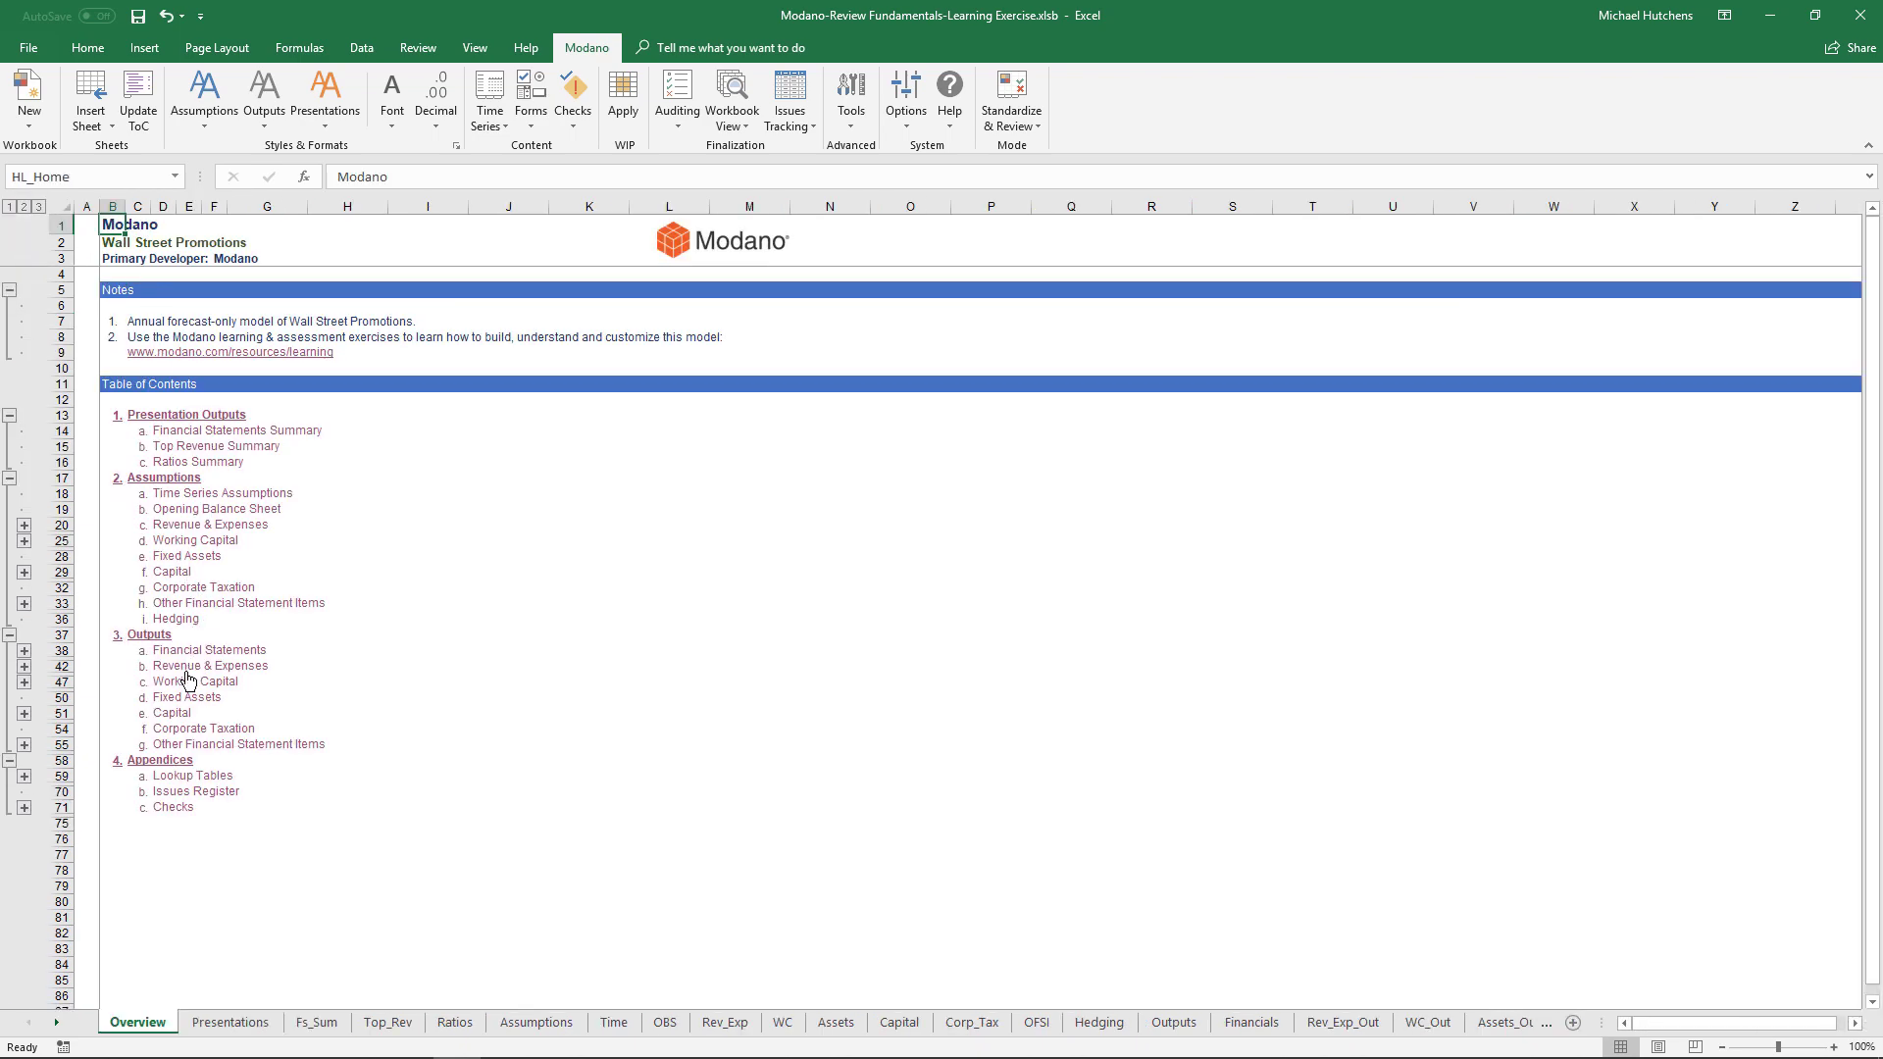
- Select J15:N17 on Rev_Exp_Out and start a Formula Logic Error issue report
left_click(188, 667)
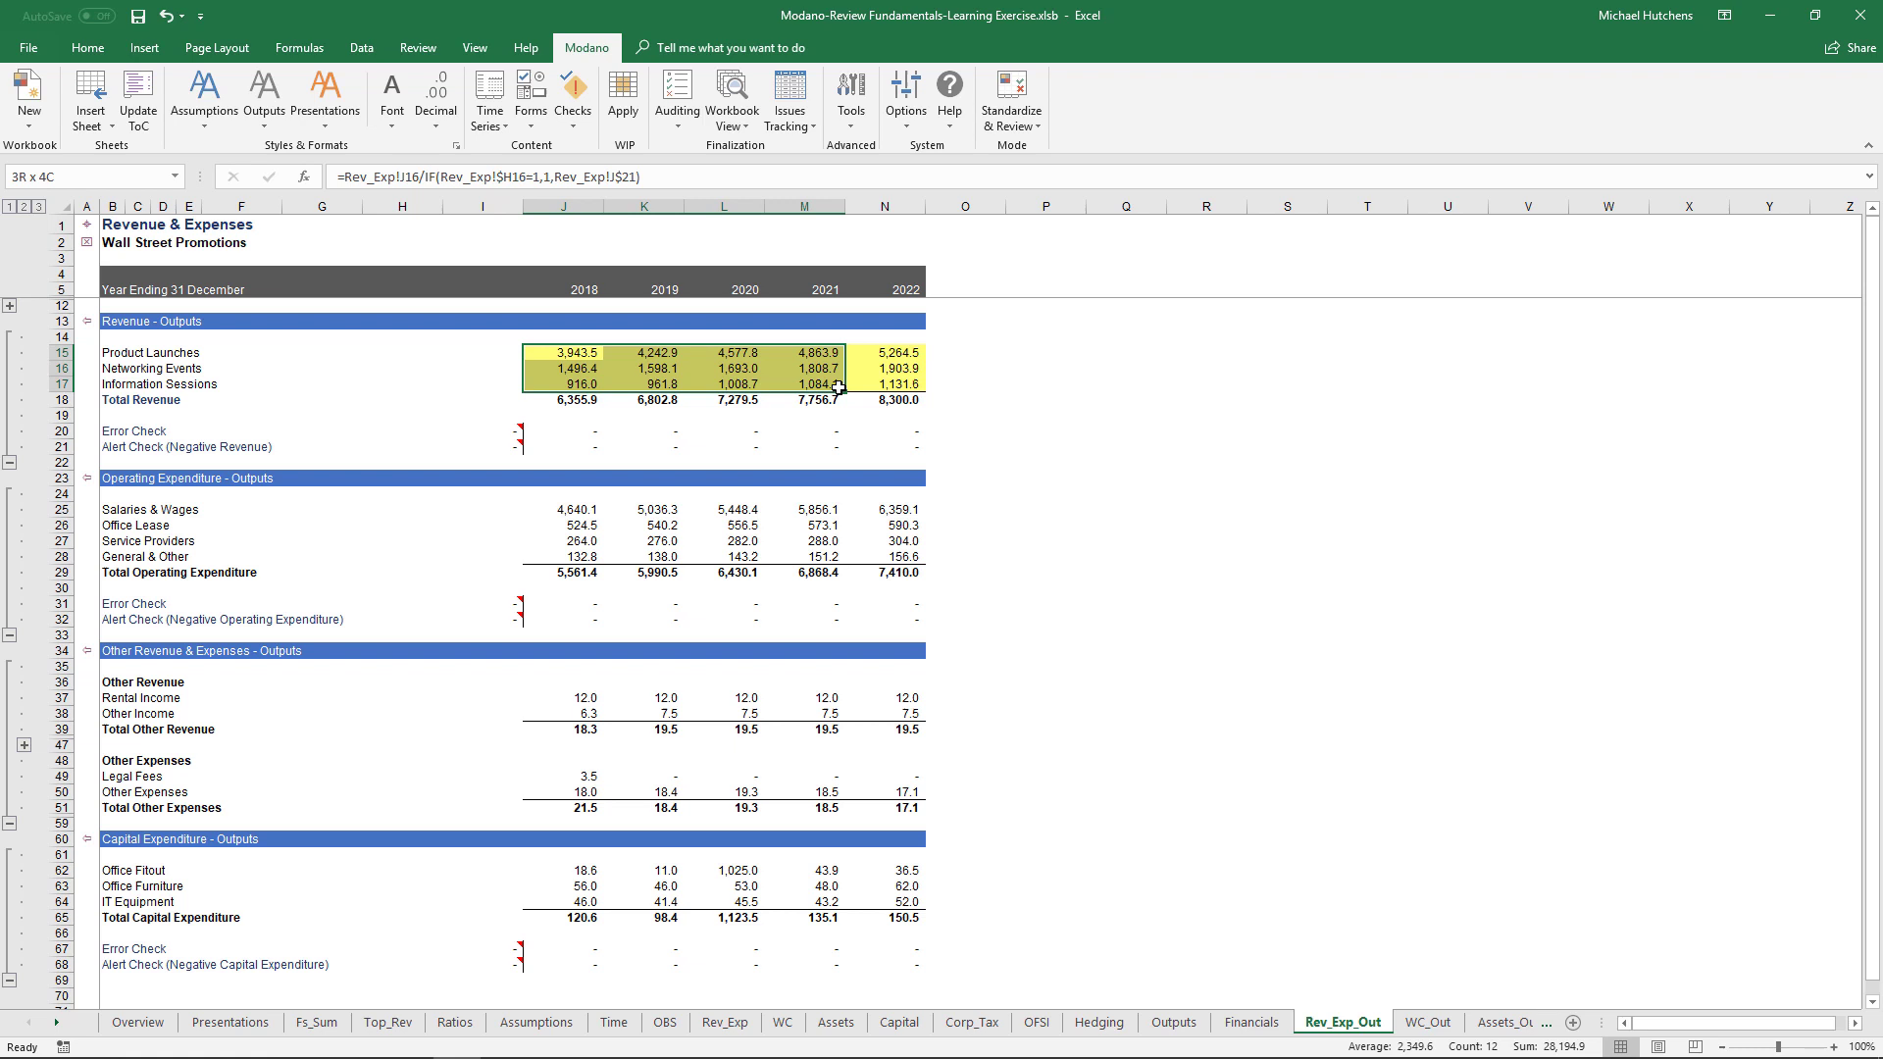
left_click_drag(838, 387, 861, 385)
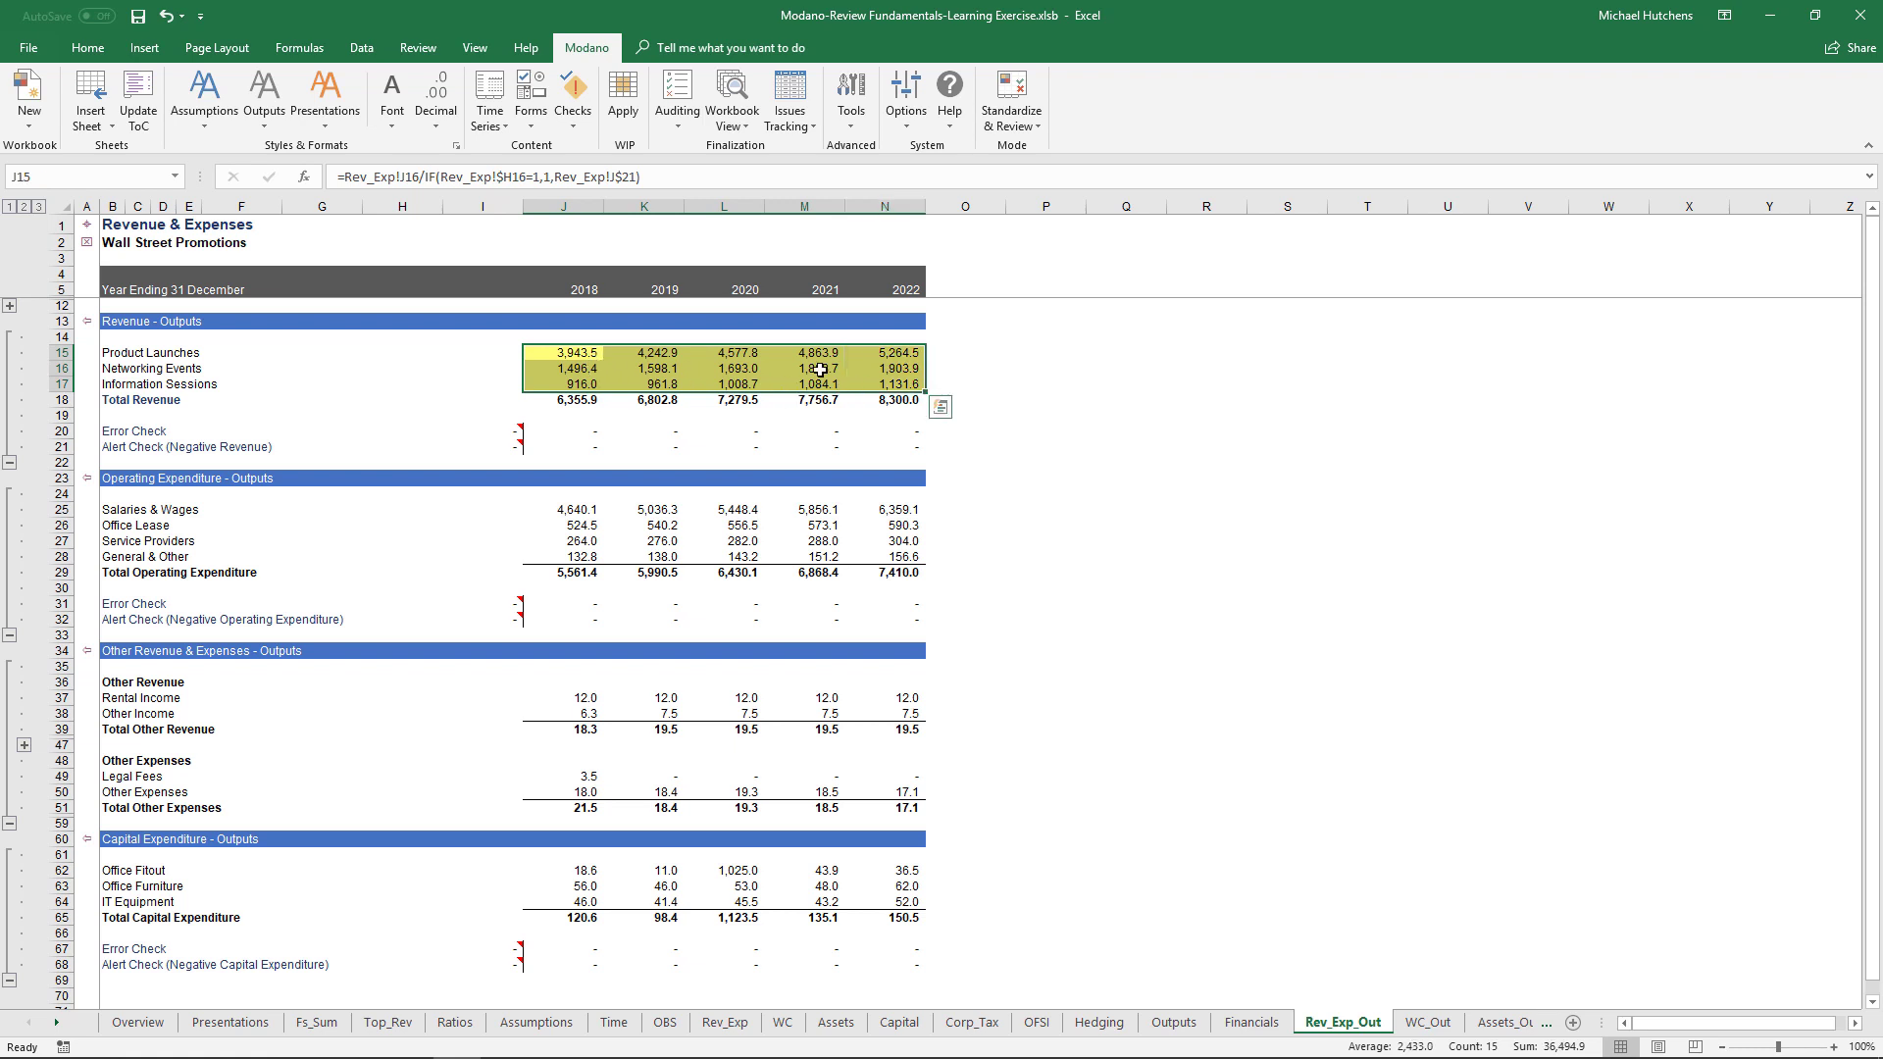
left_click(799, 113)
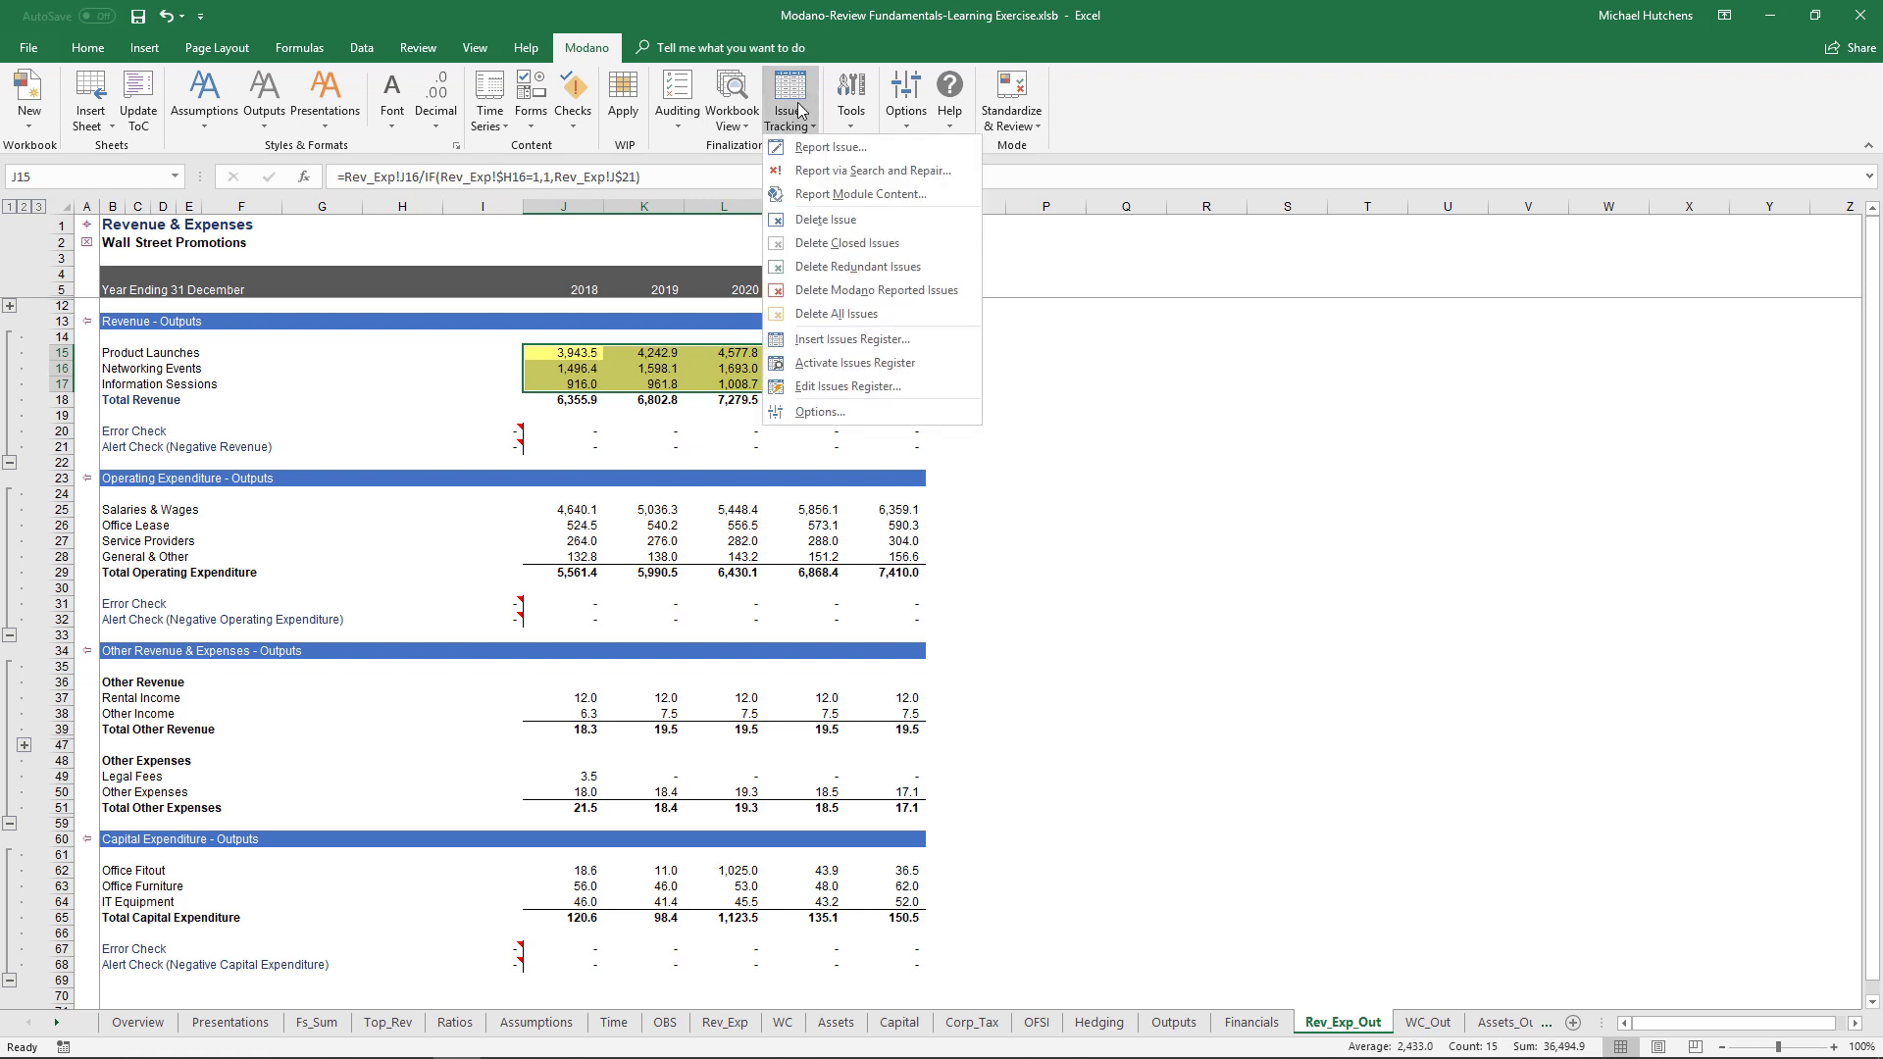
left_click(831, 147)
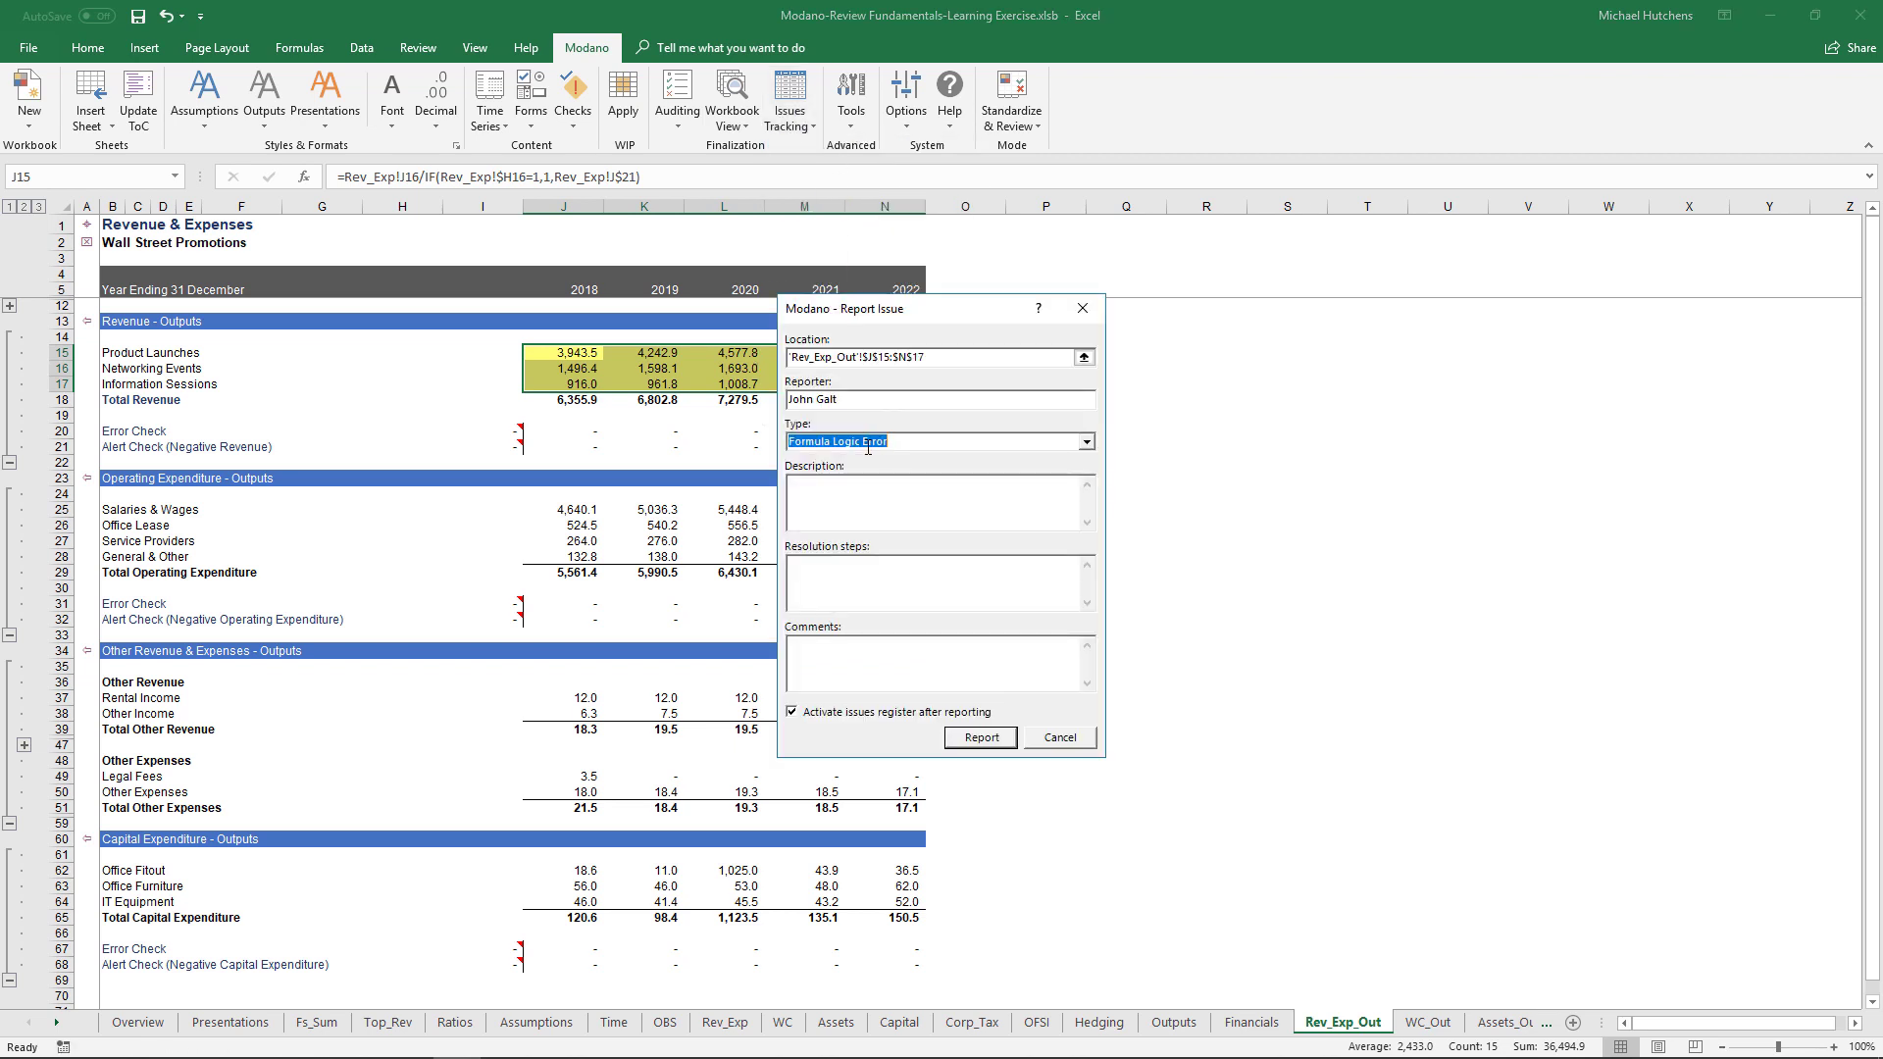
triple_click(859, 448)
left_click(1086, 442)
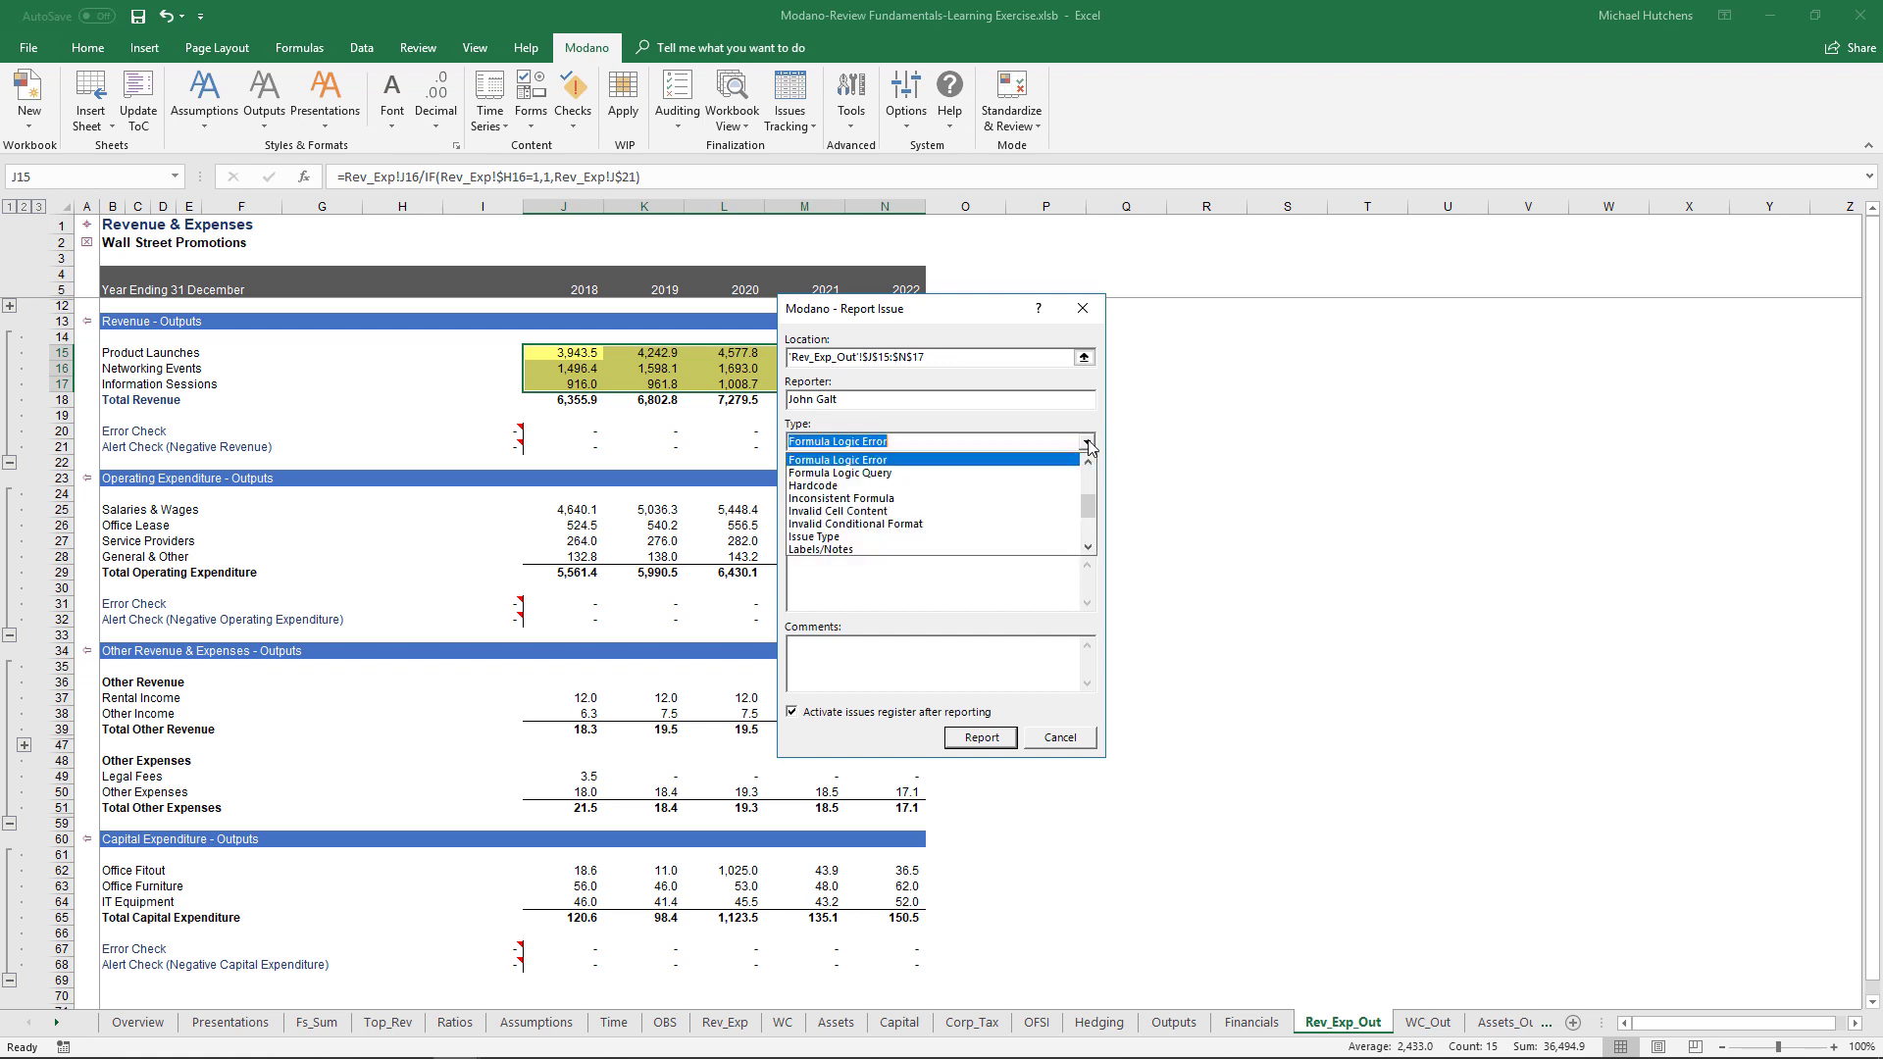
left_click(930, 441)
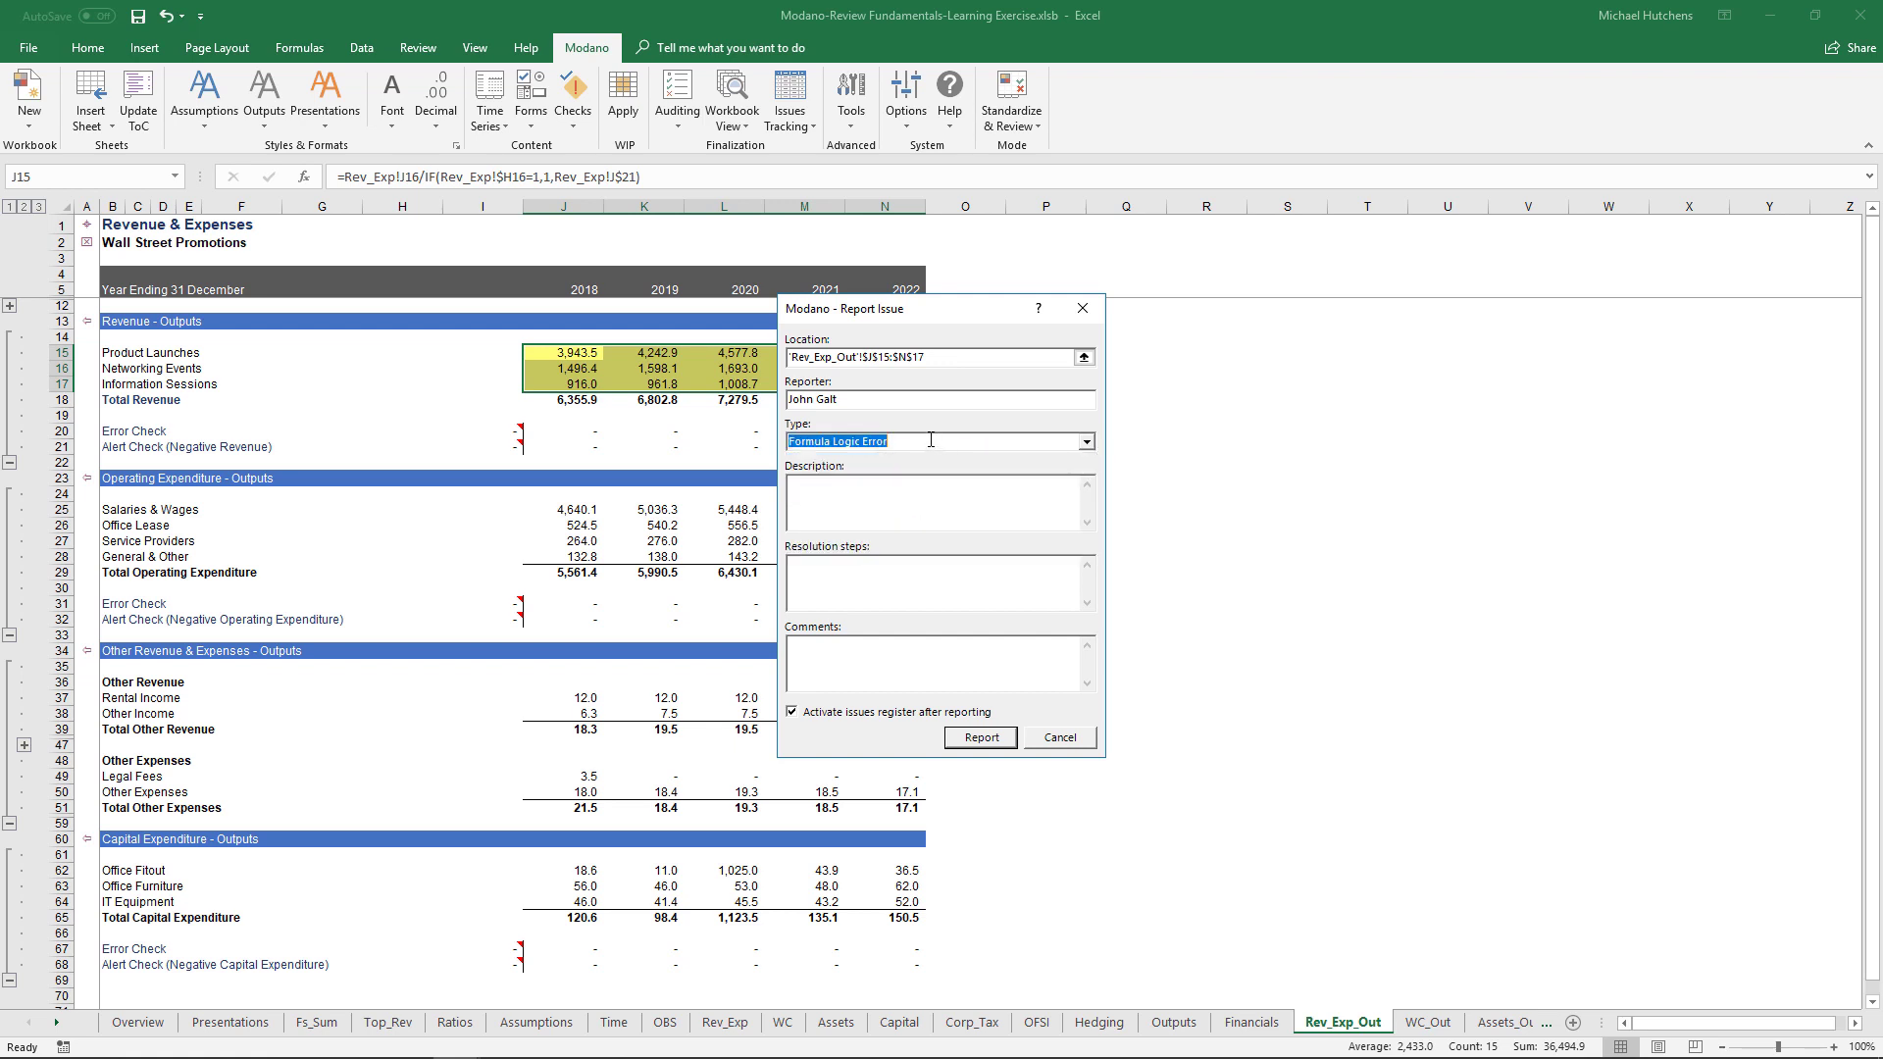
- Describe the non-base currency problem, add the exchange-rate check resolution and an alert-check comment, then report it
left_click(843, 498)
type("This formula does not allow for non-base currencies being assumed for revenue c")
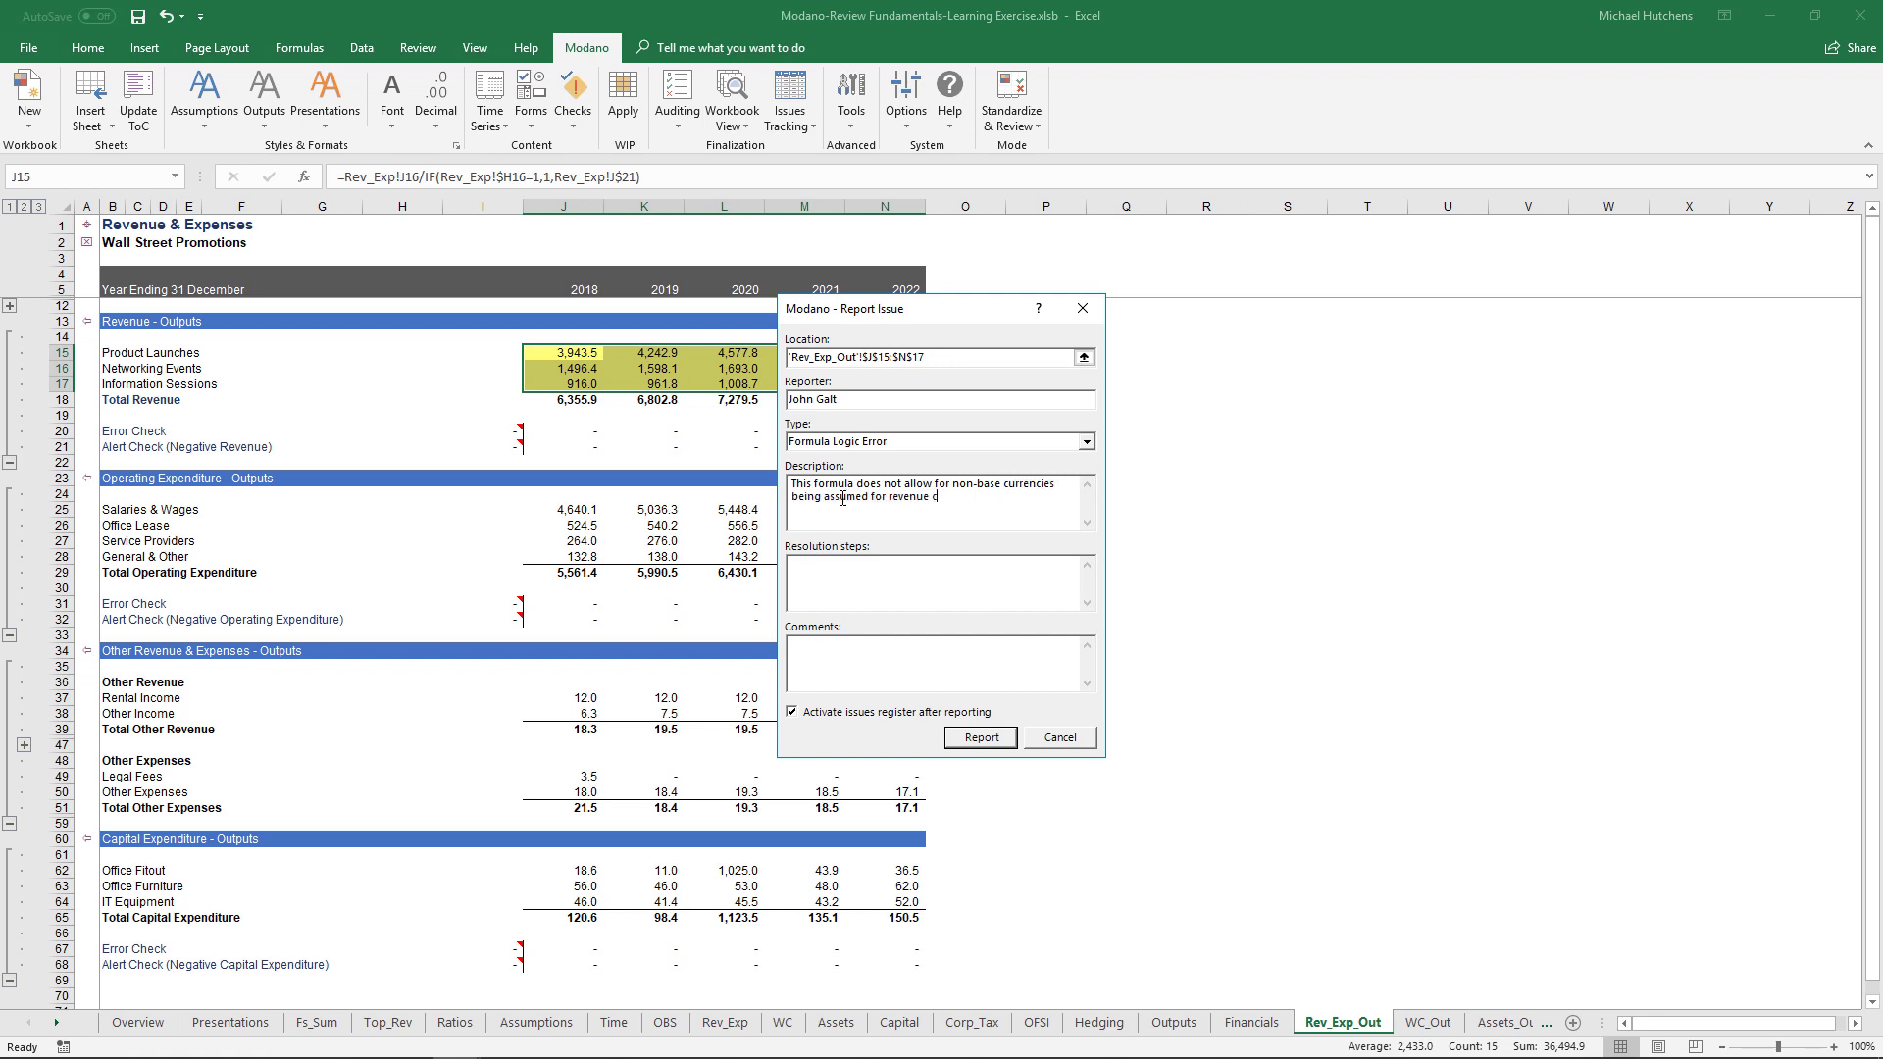
type("ategories with zero exchange rate assumptions entered.")
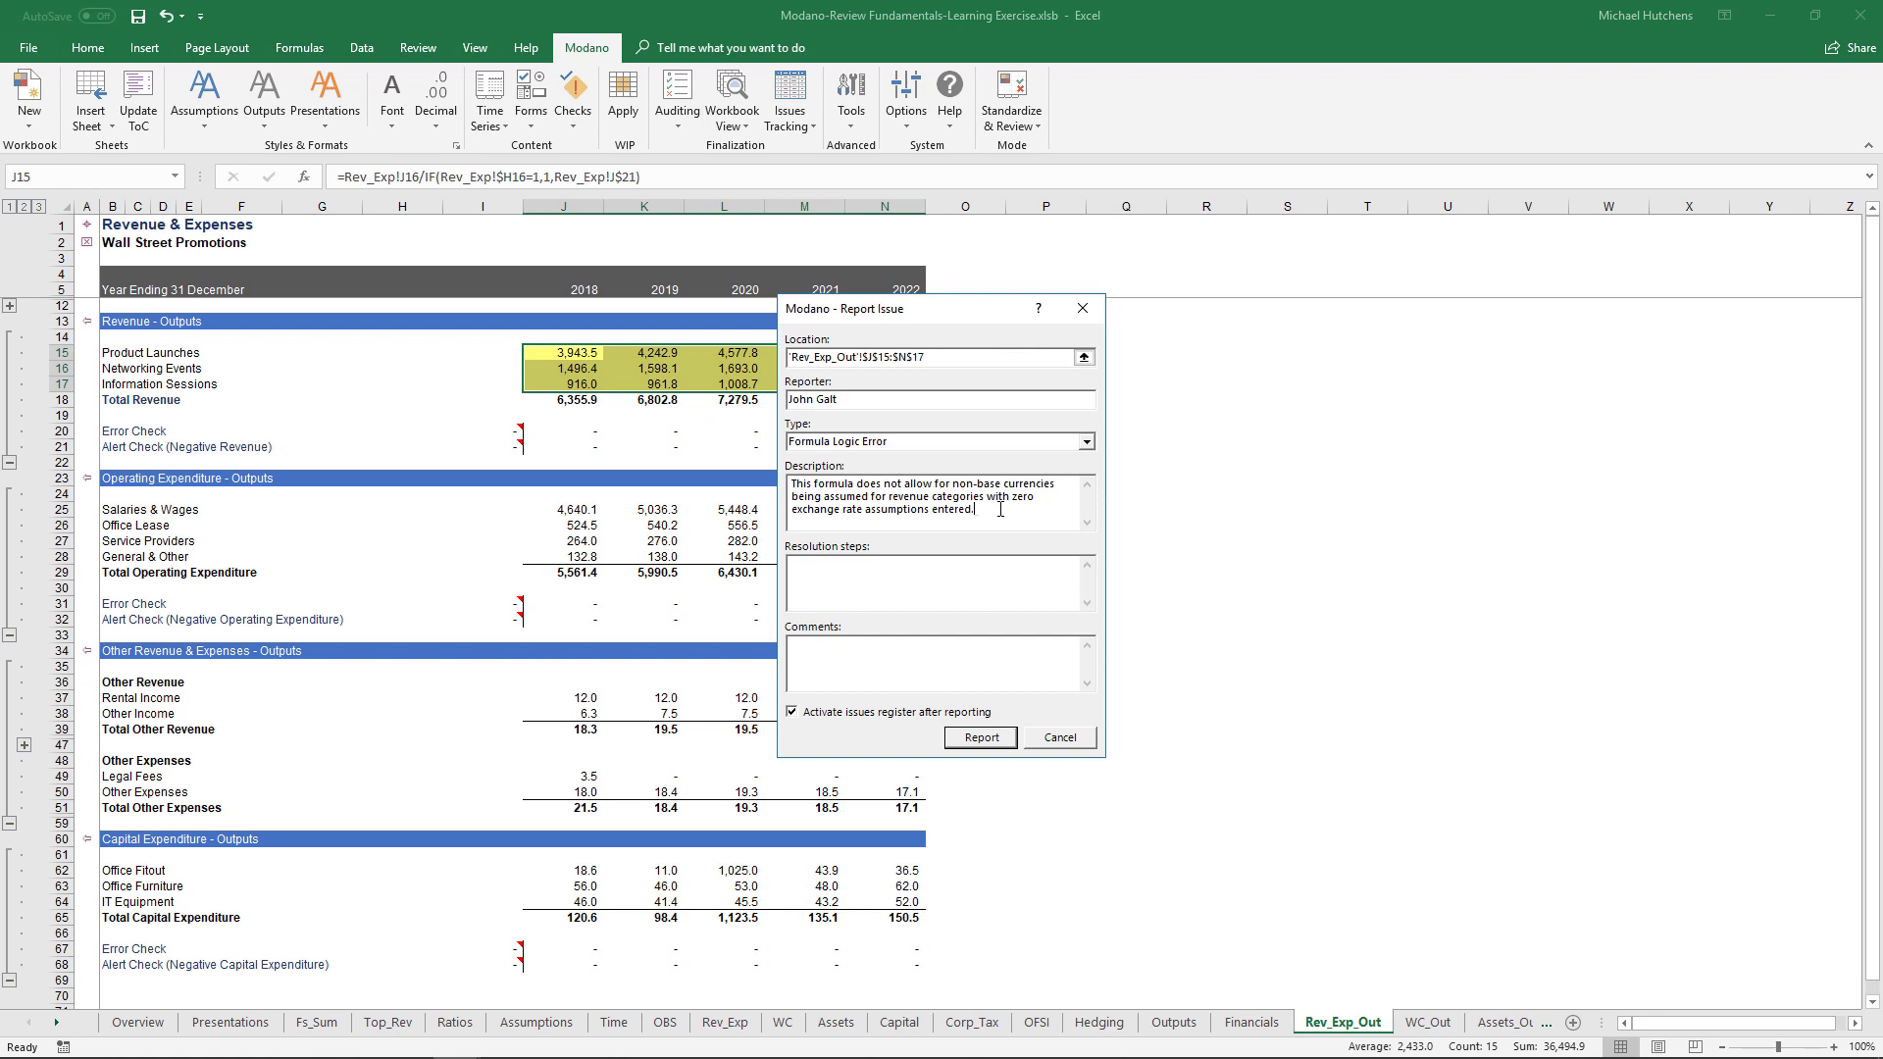
type("Amend the formula to check for non-zero exchange rate assumptions befo")
type("re dividing.")
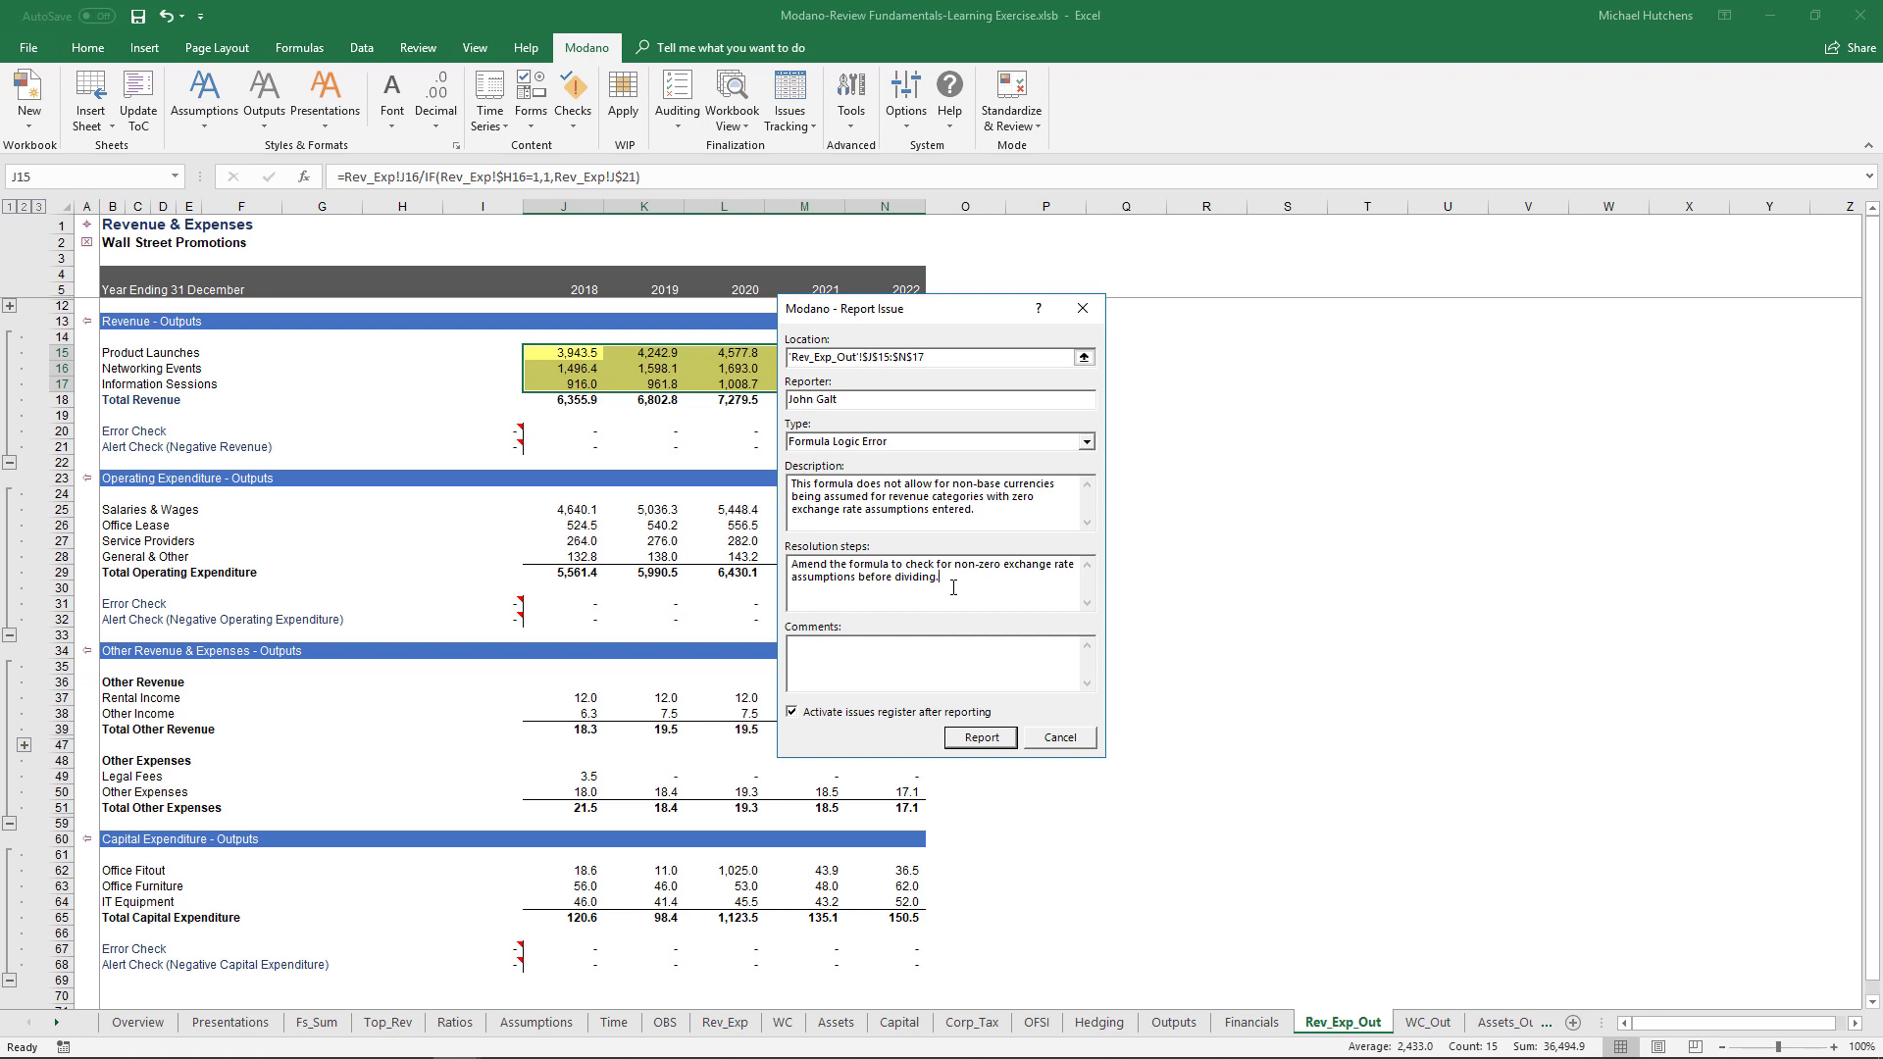
left_click(834, 644)
type("I'd also add an alert check to the revenue assumptions which is triggered if at least o")
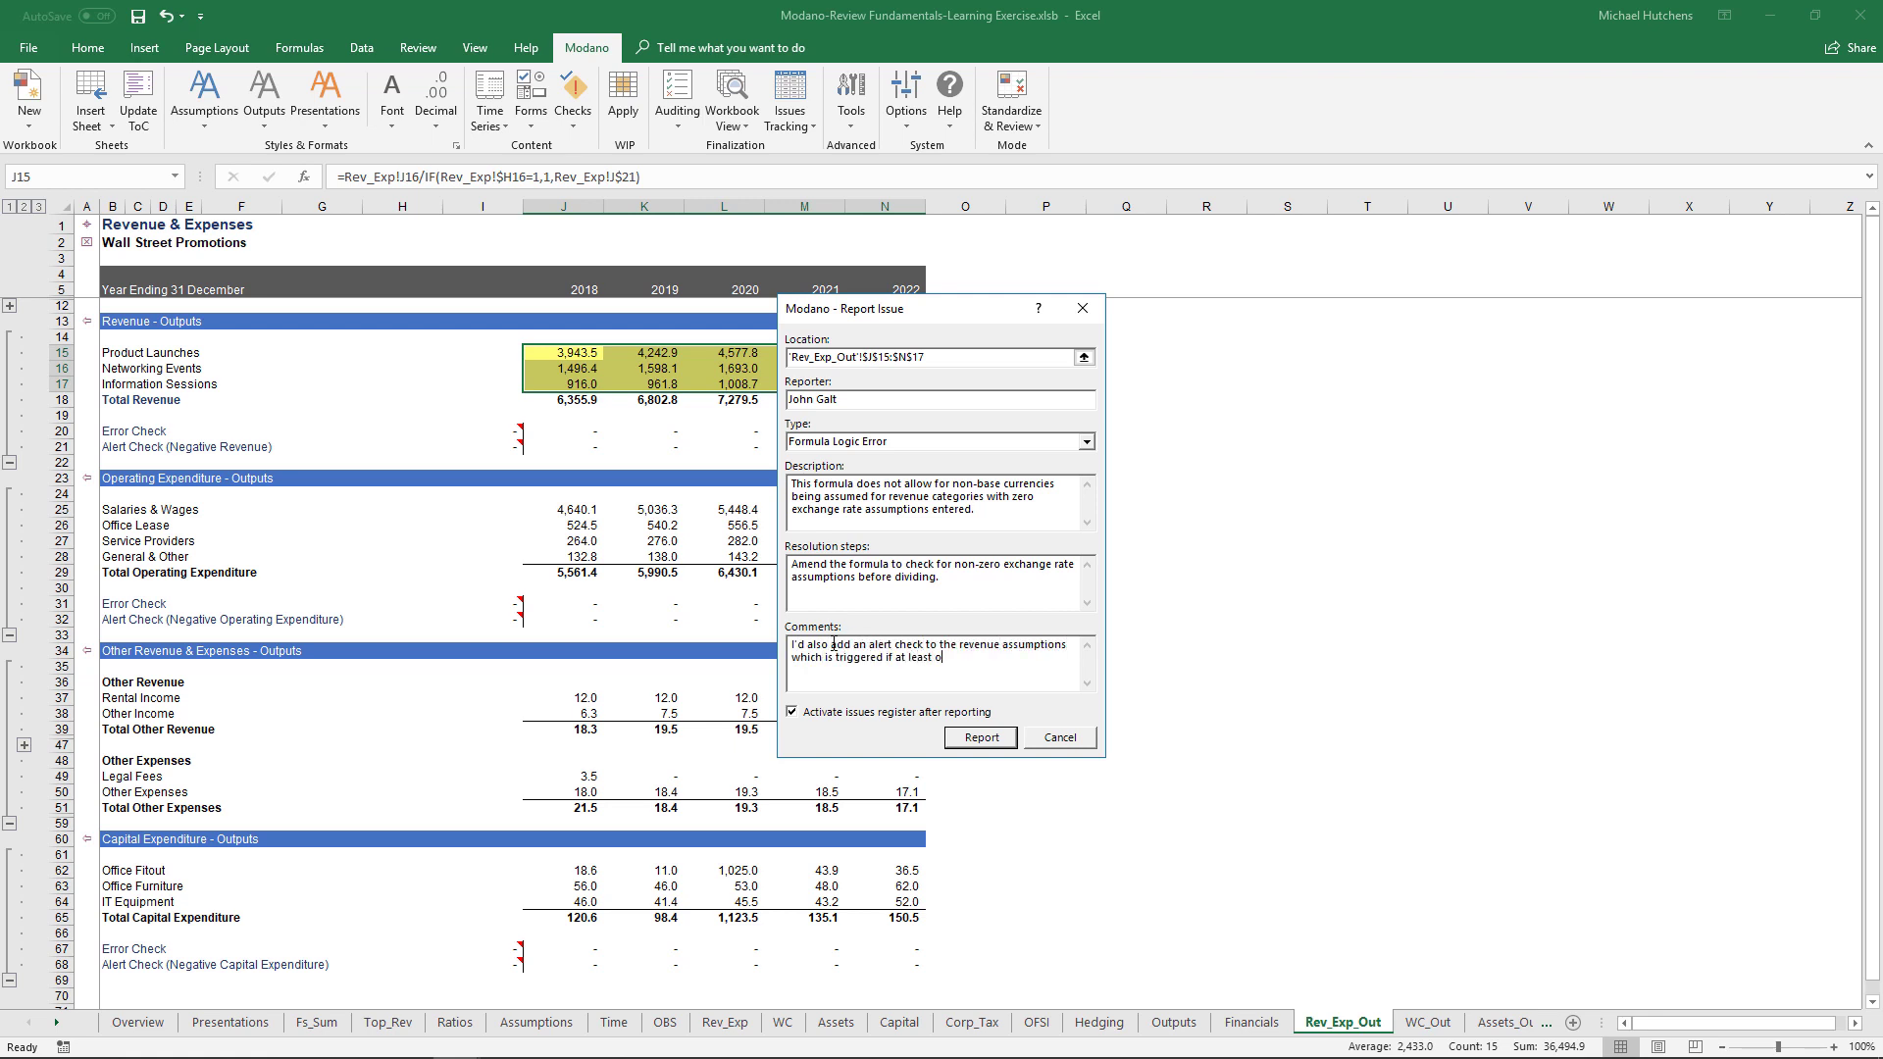
type("ne exchange rate assumption is zero.")
left_click(983, 743)
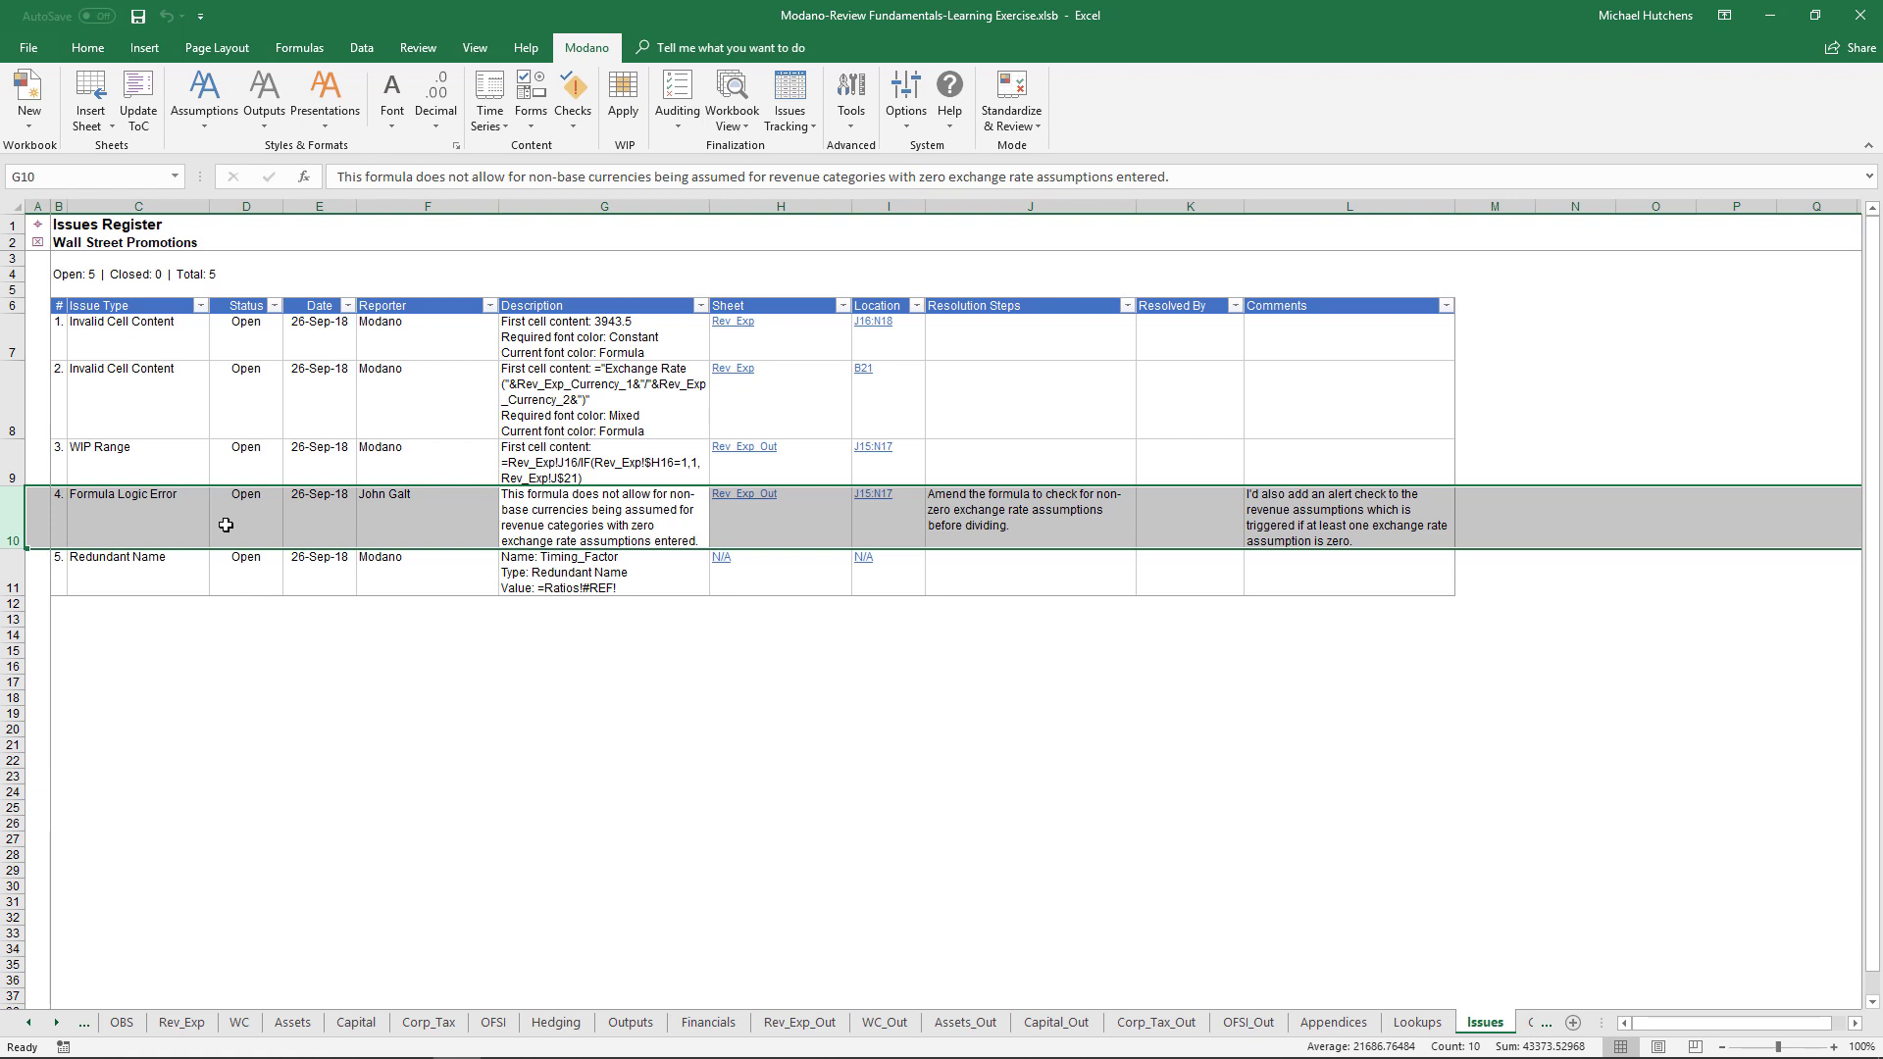
- Set the Formula Logic Error's status in D10 to Closed, then back to Open
left_click(226, 524)
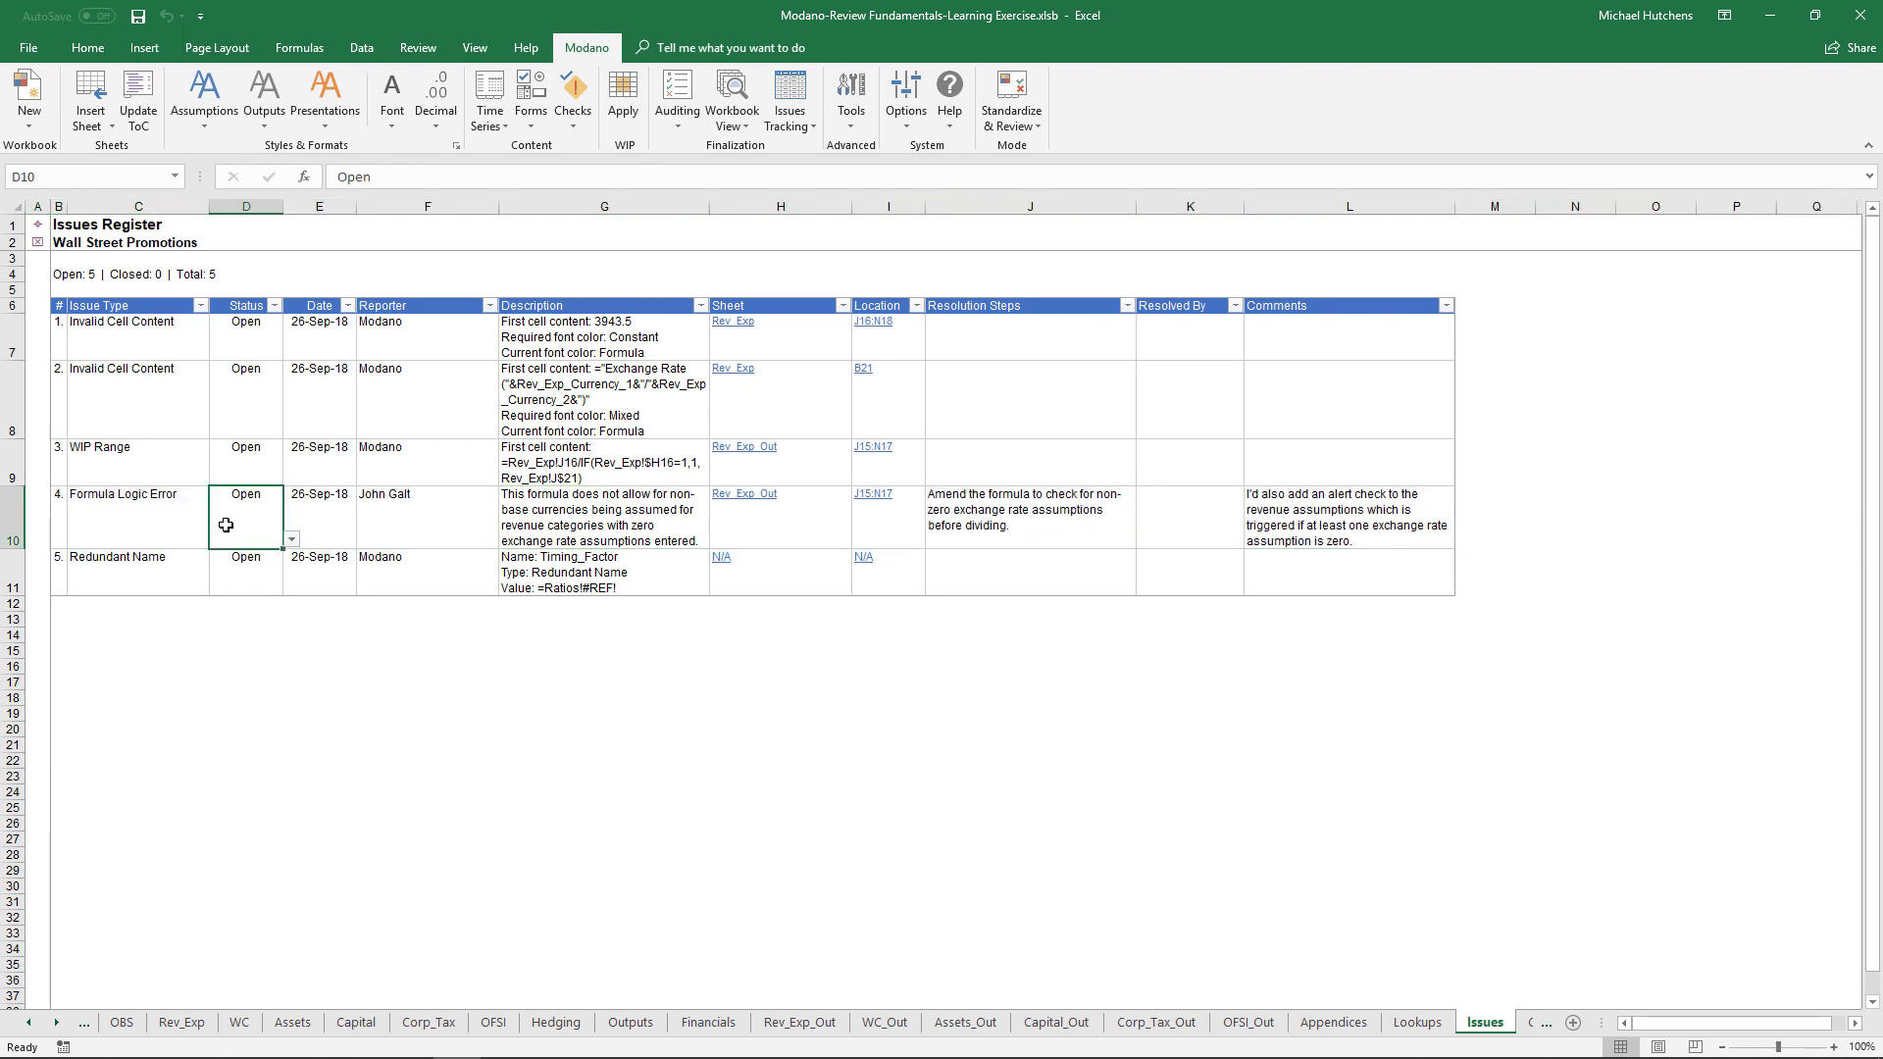
left_click(291, 540)
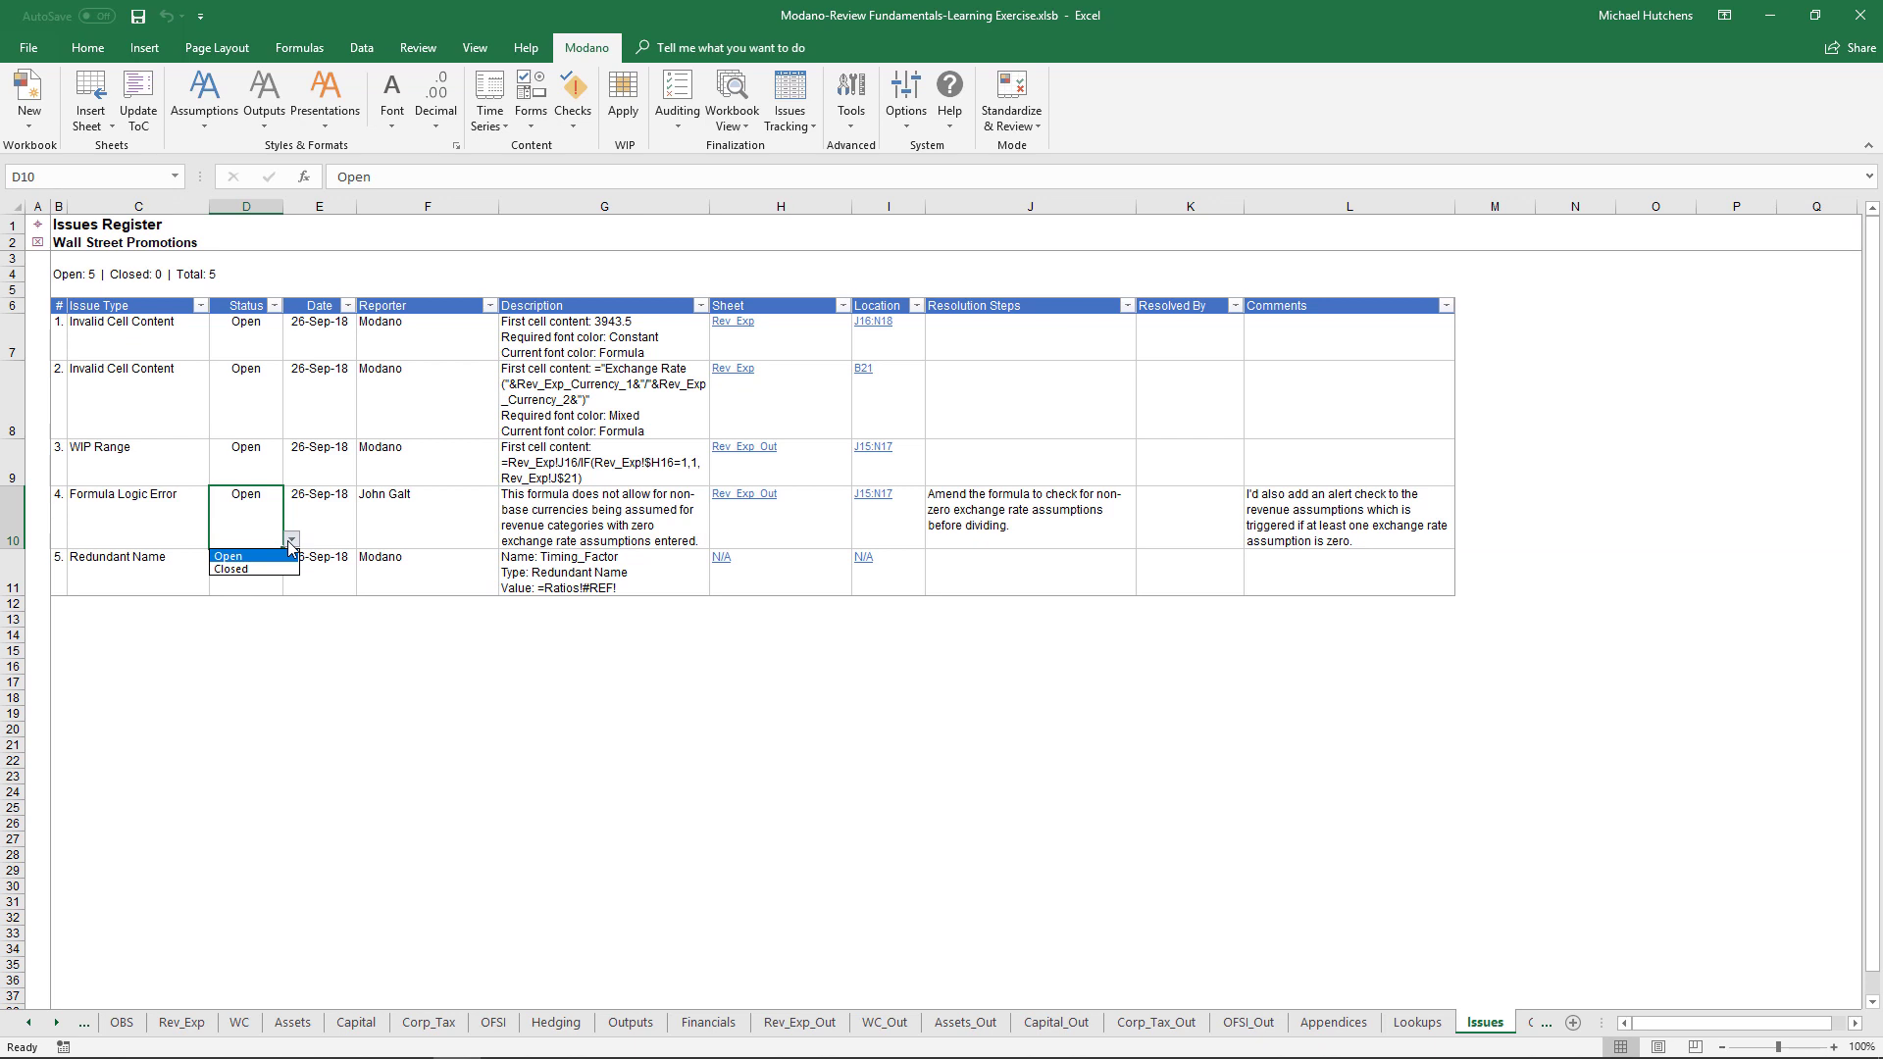
left_click(262, 570)
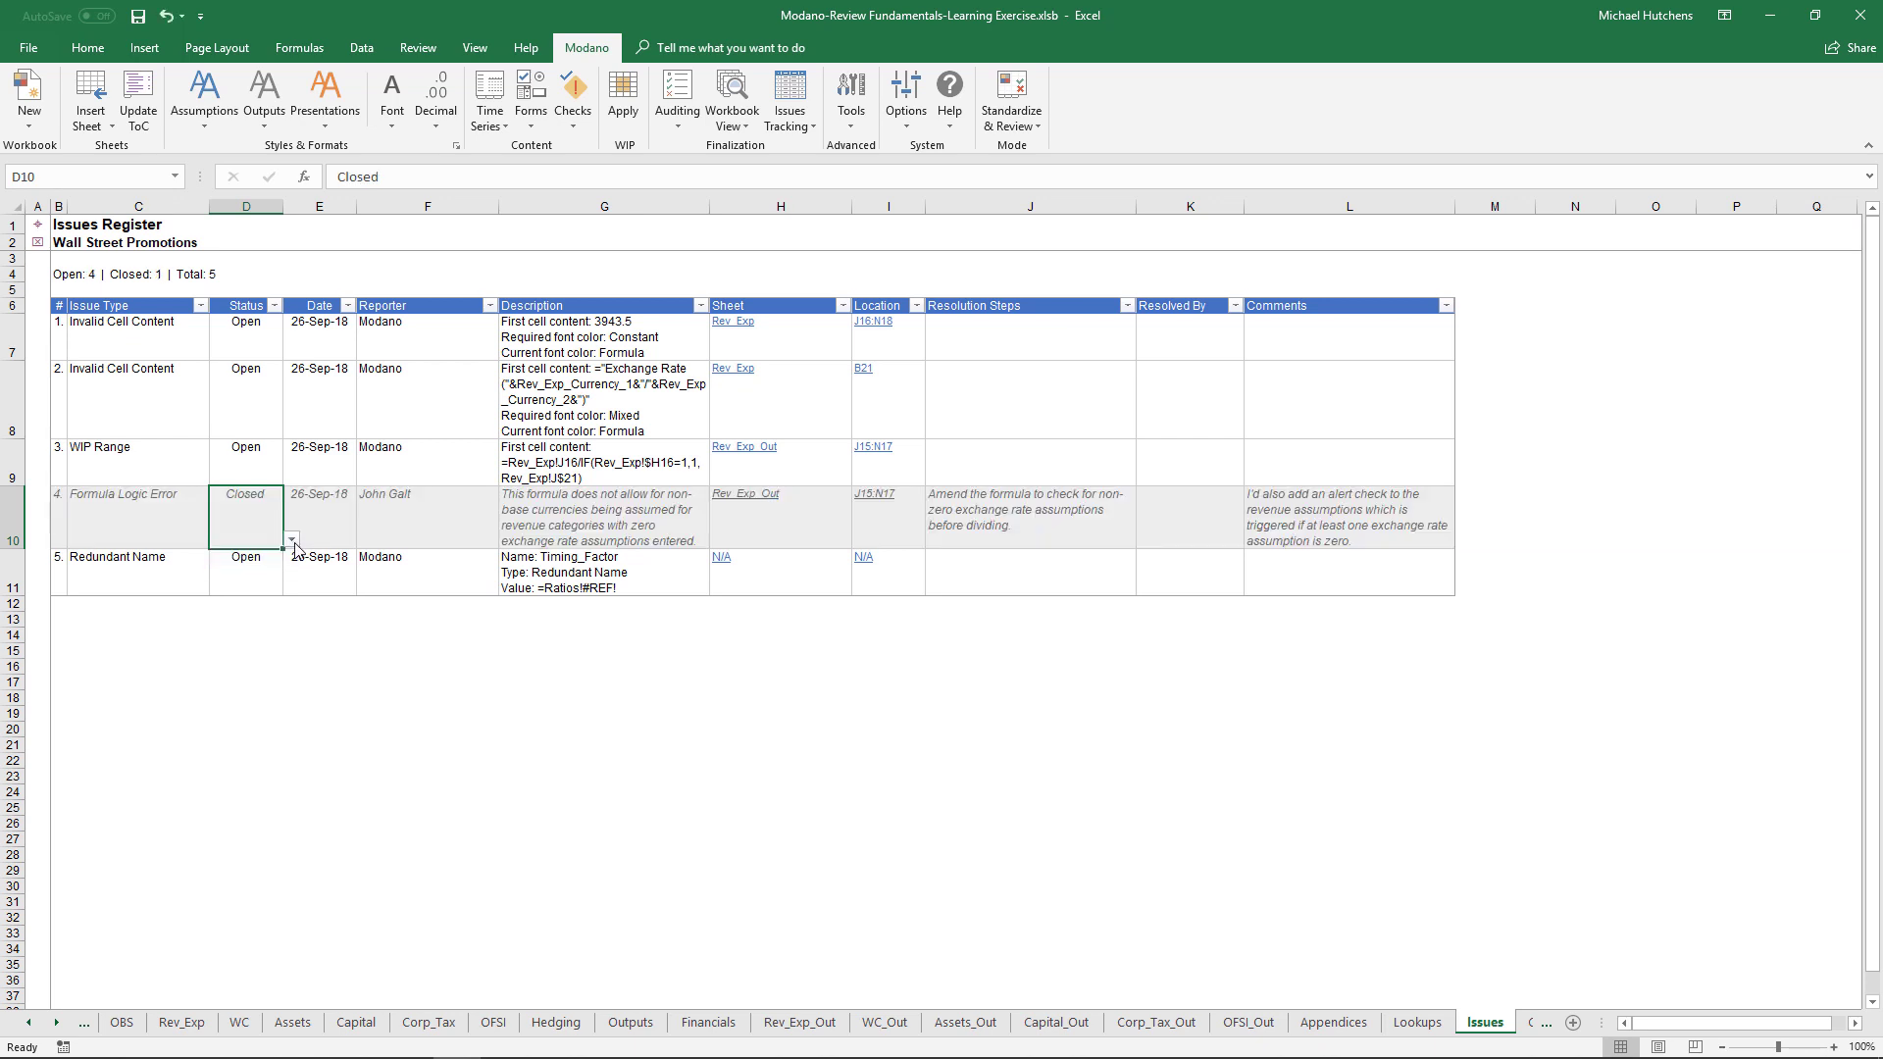
left_click(291, 541)
left_click(257, 556)
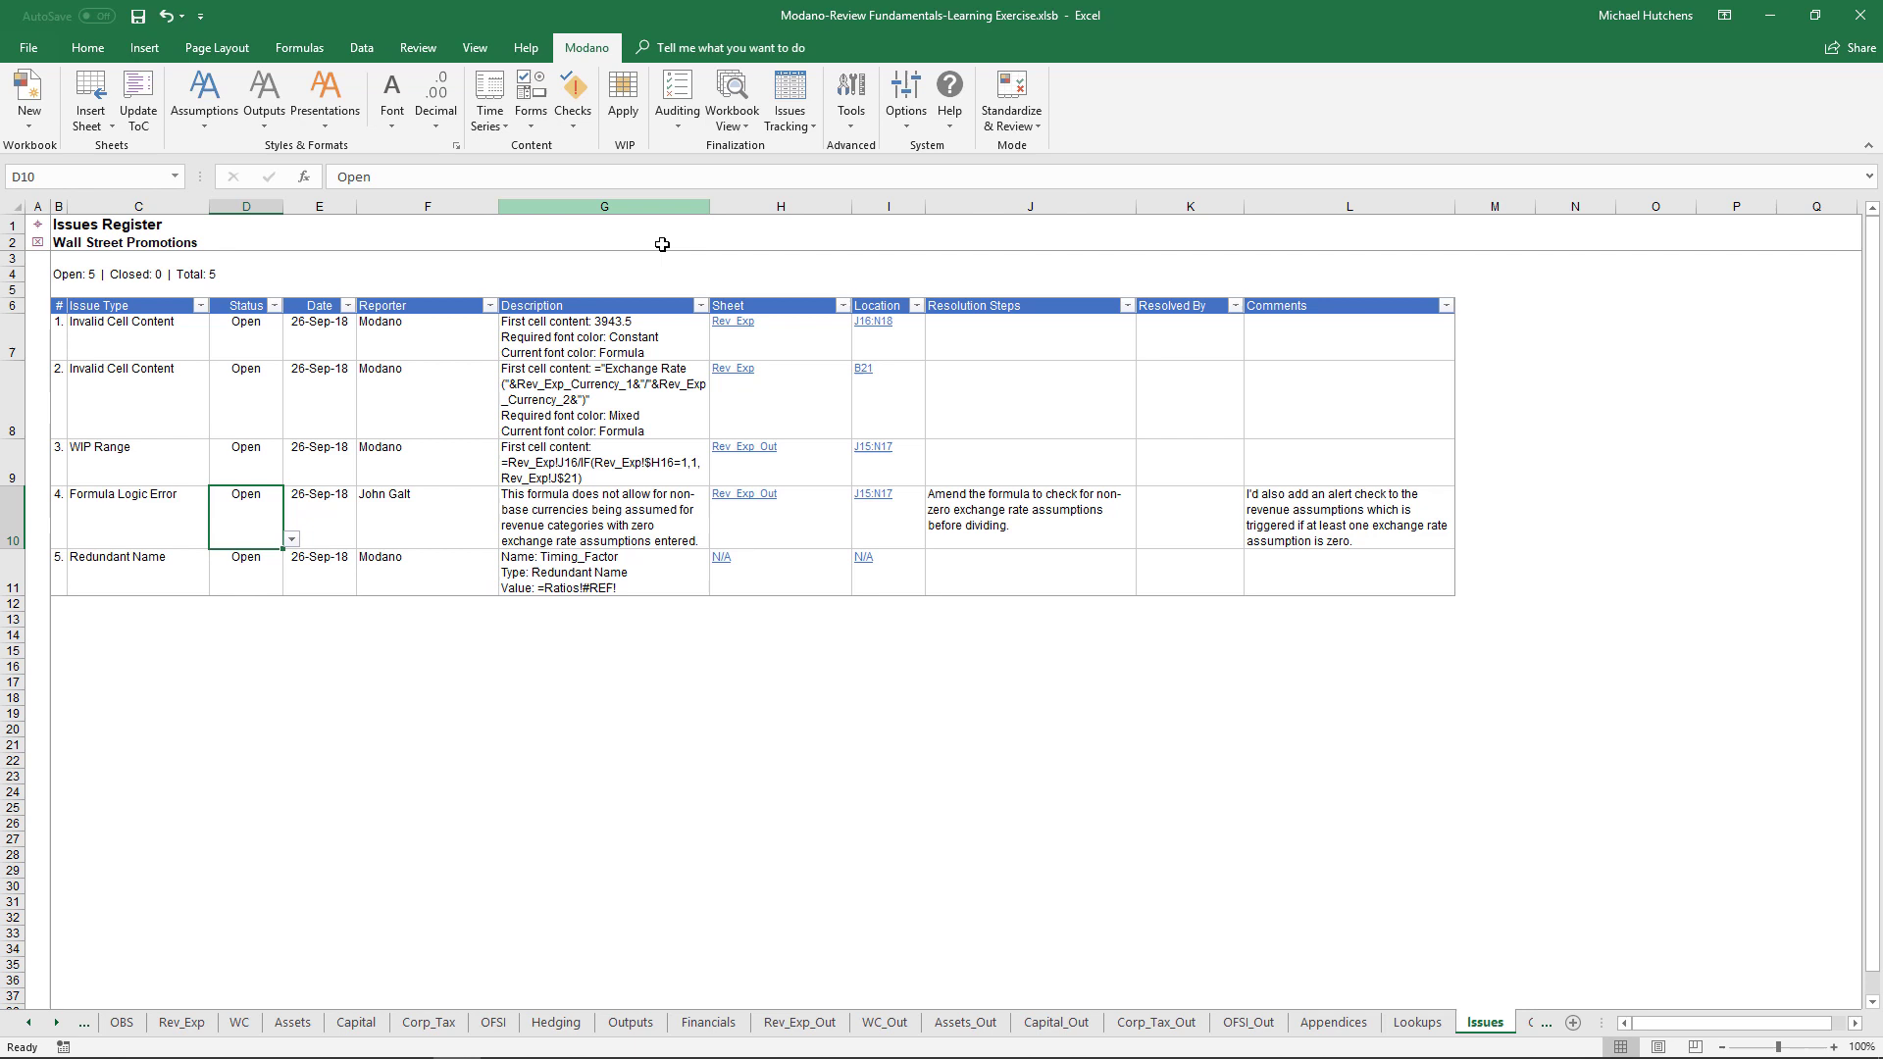
- Run Search and Repair over the workbook again with the chosen criteria
left_click(701, 122)
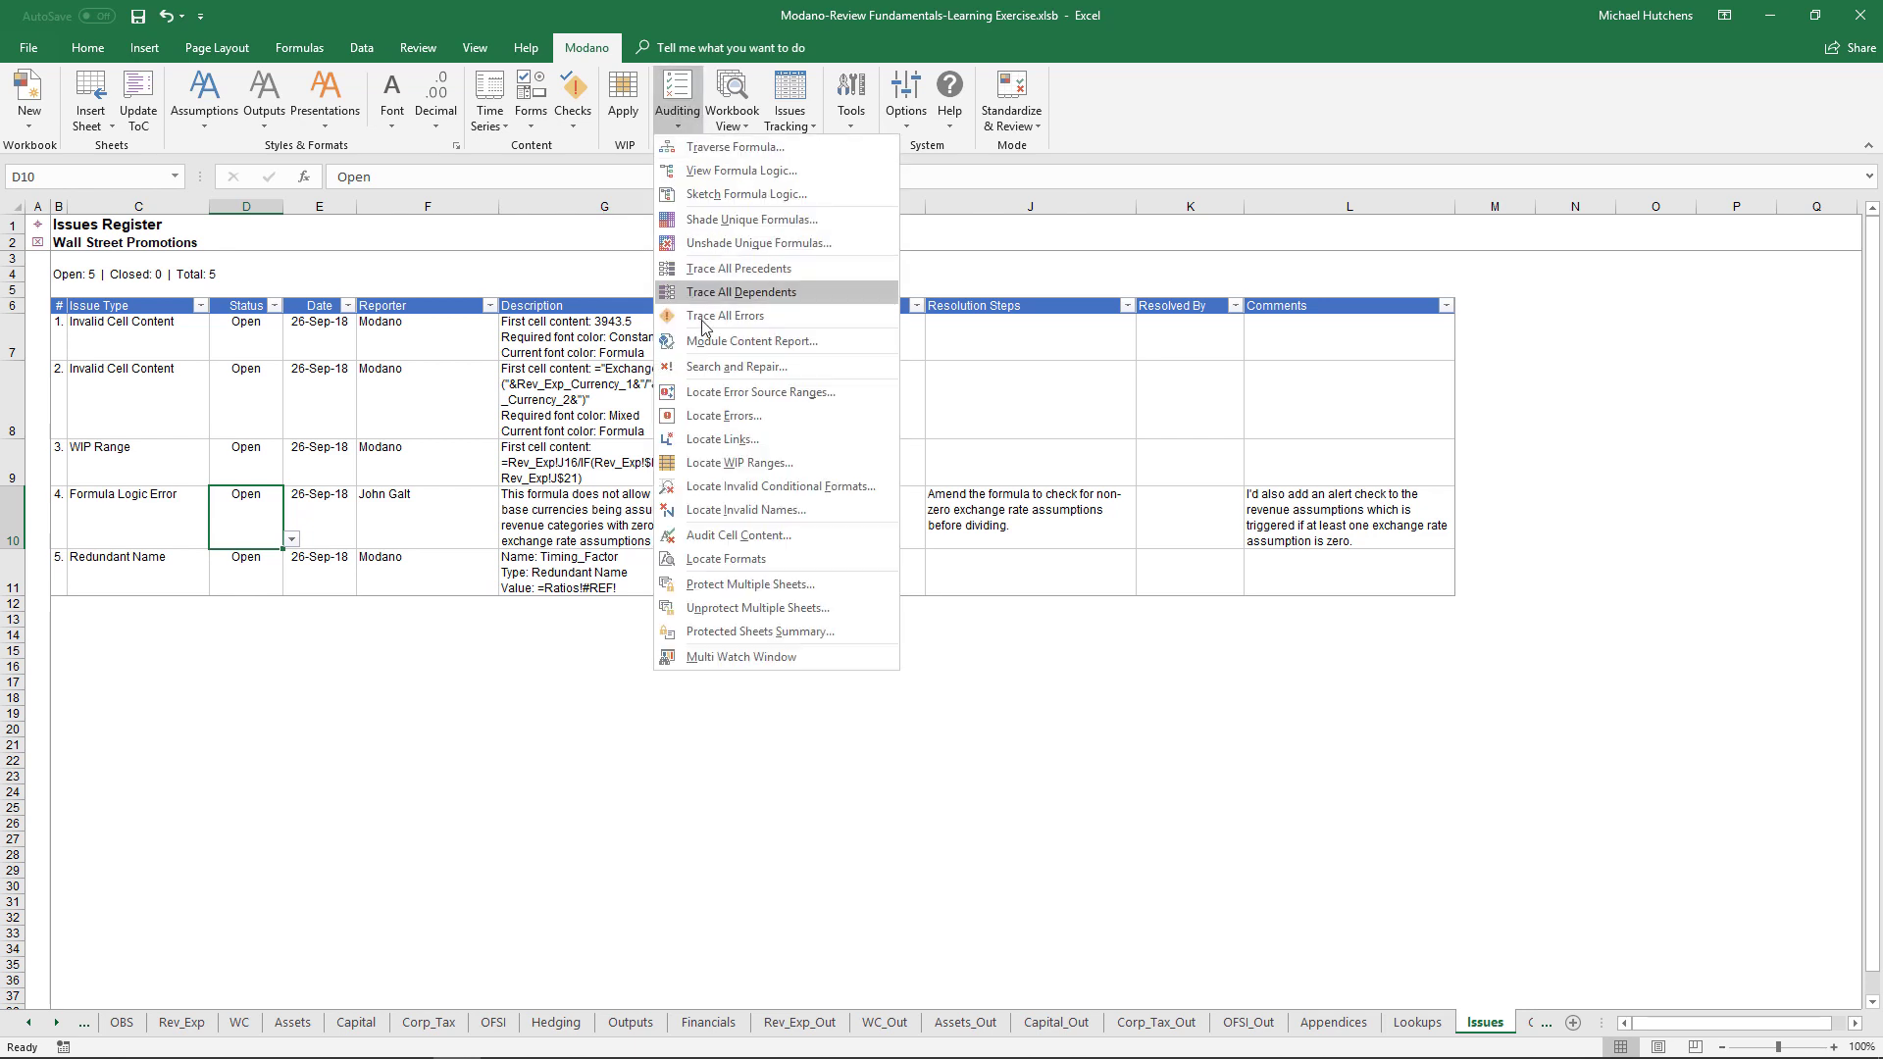
left_click(731, 365)
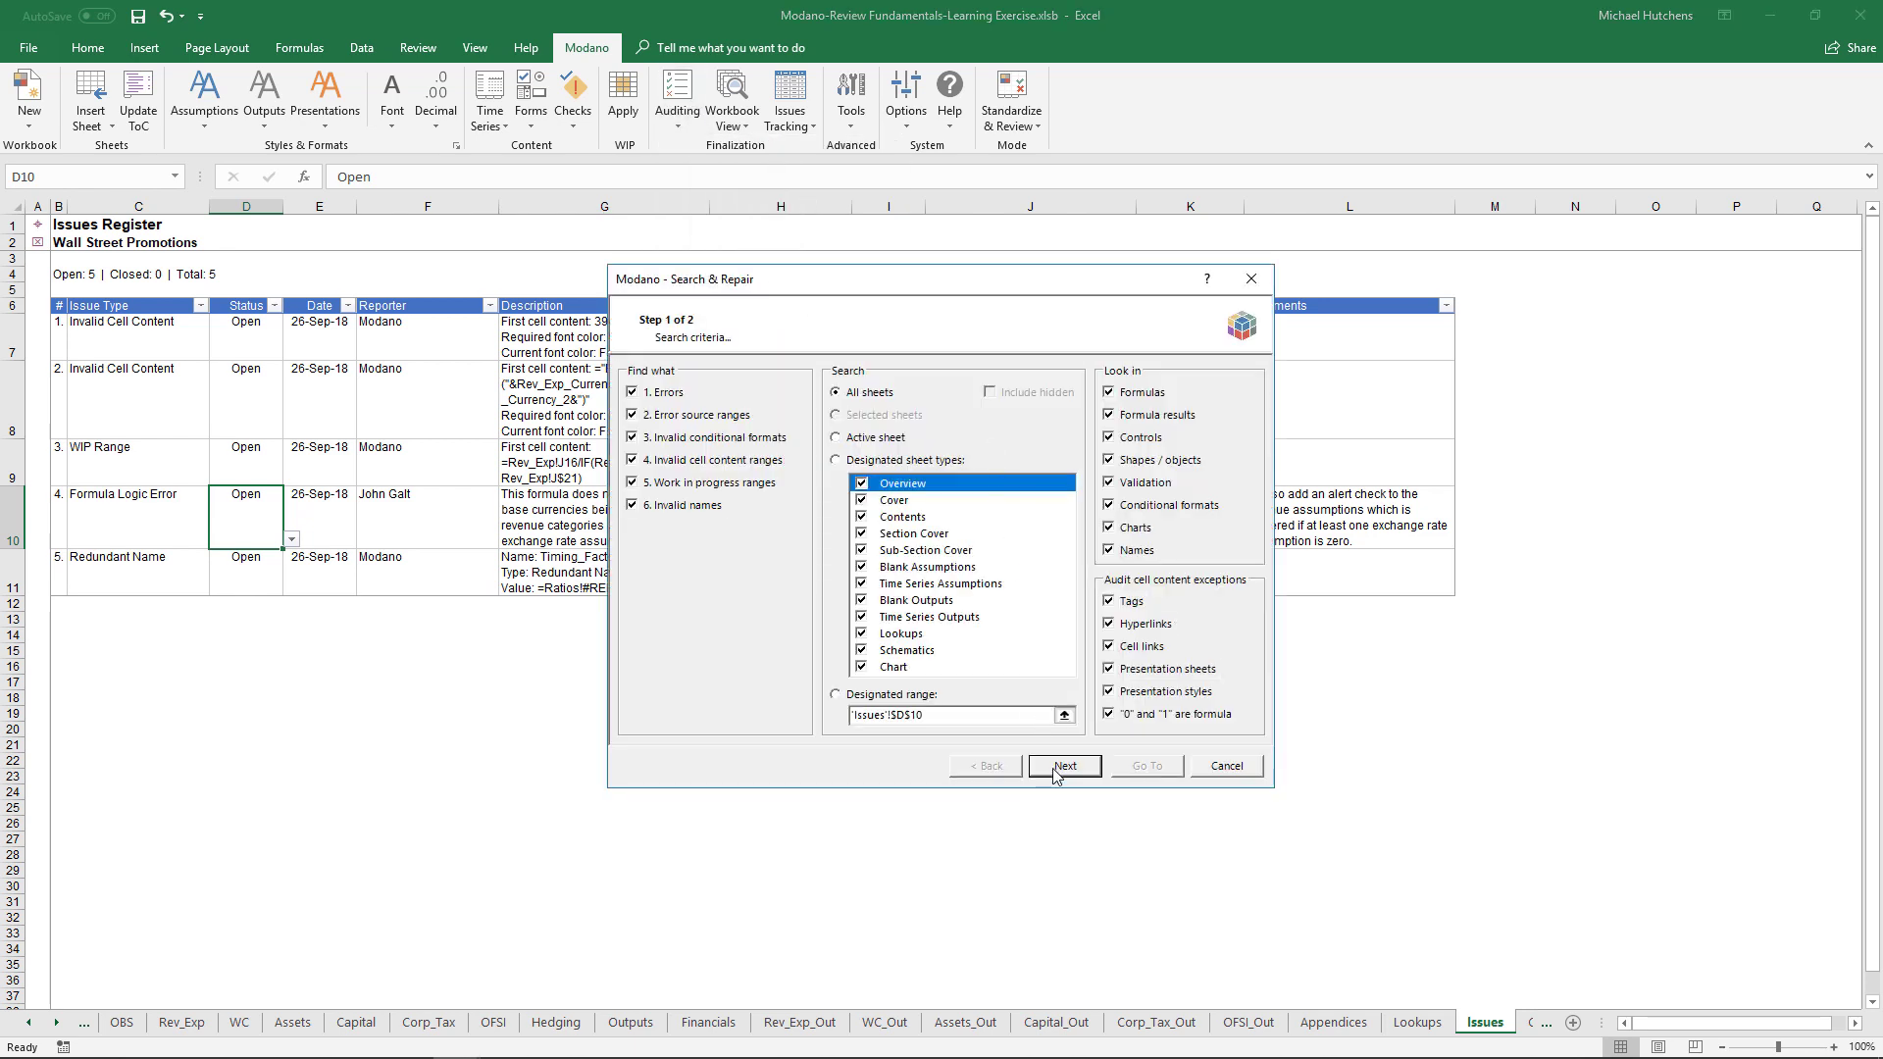
left_click(1056, 774)
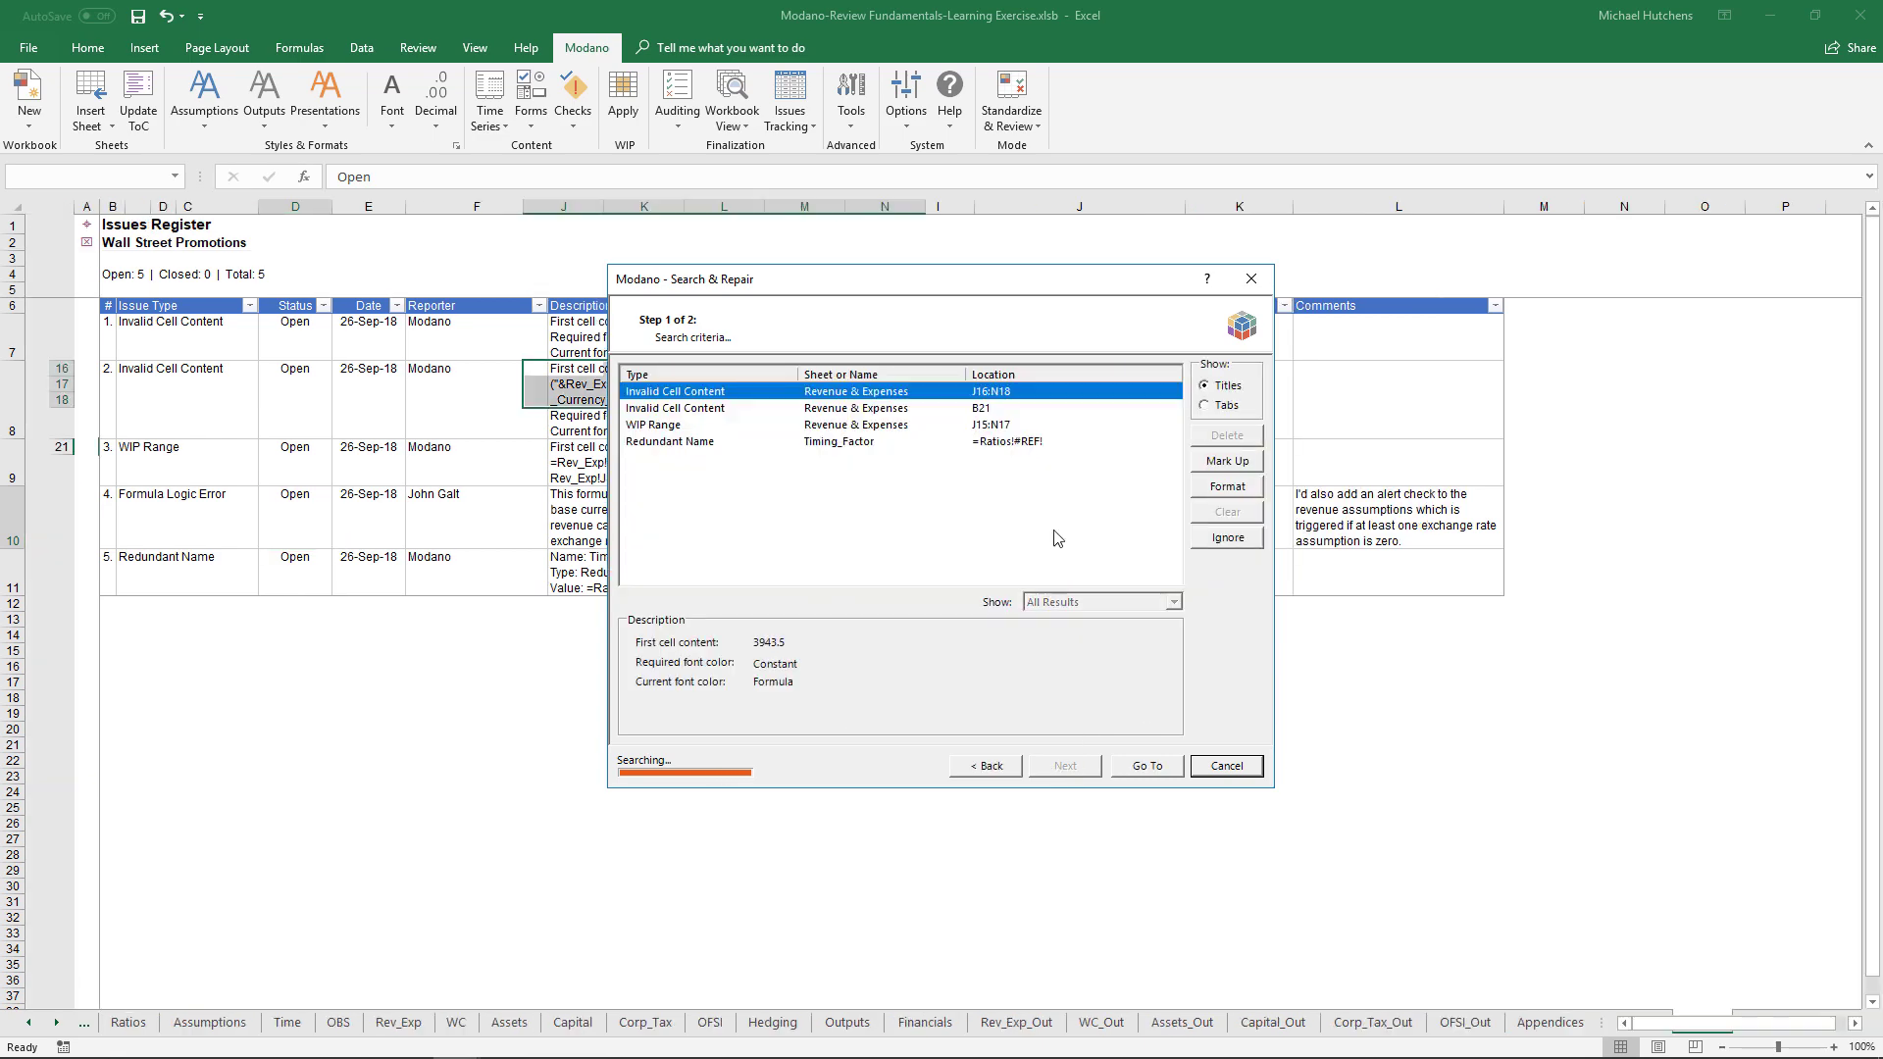
- Format the J16:N18 and B21 invalid contents, delete the Timing_Factor name, and log the WIP Range
left_click(1227, 486)
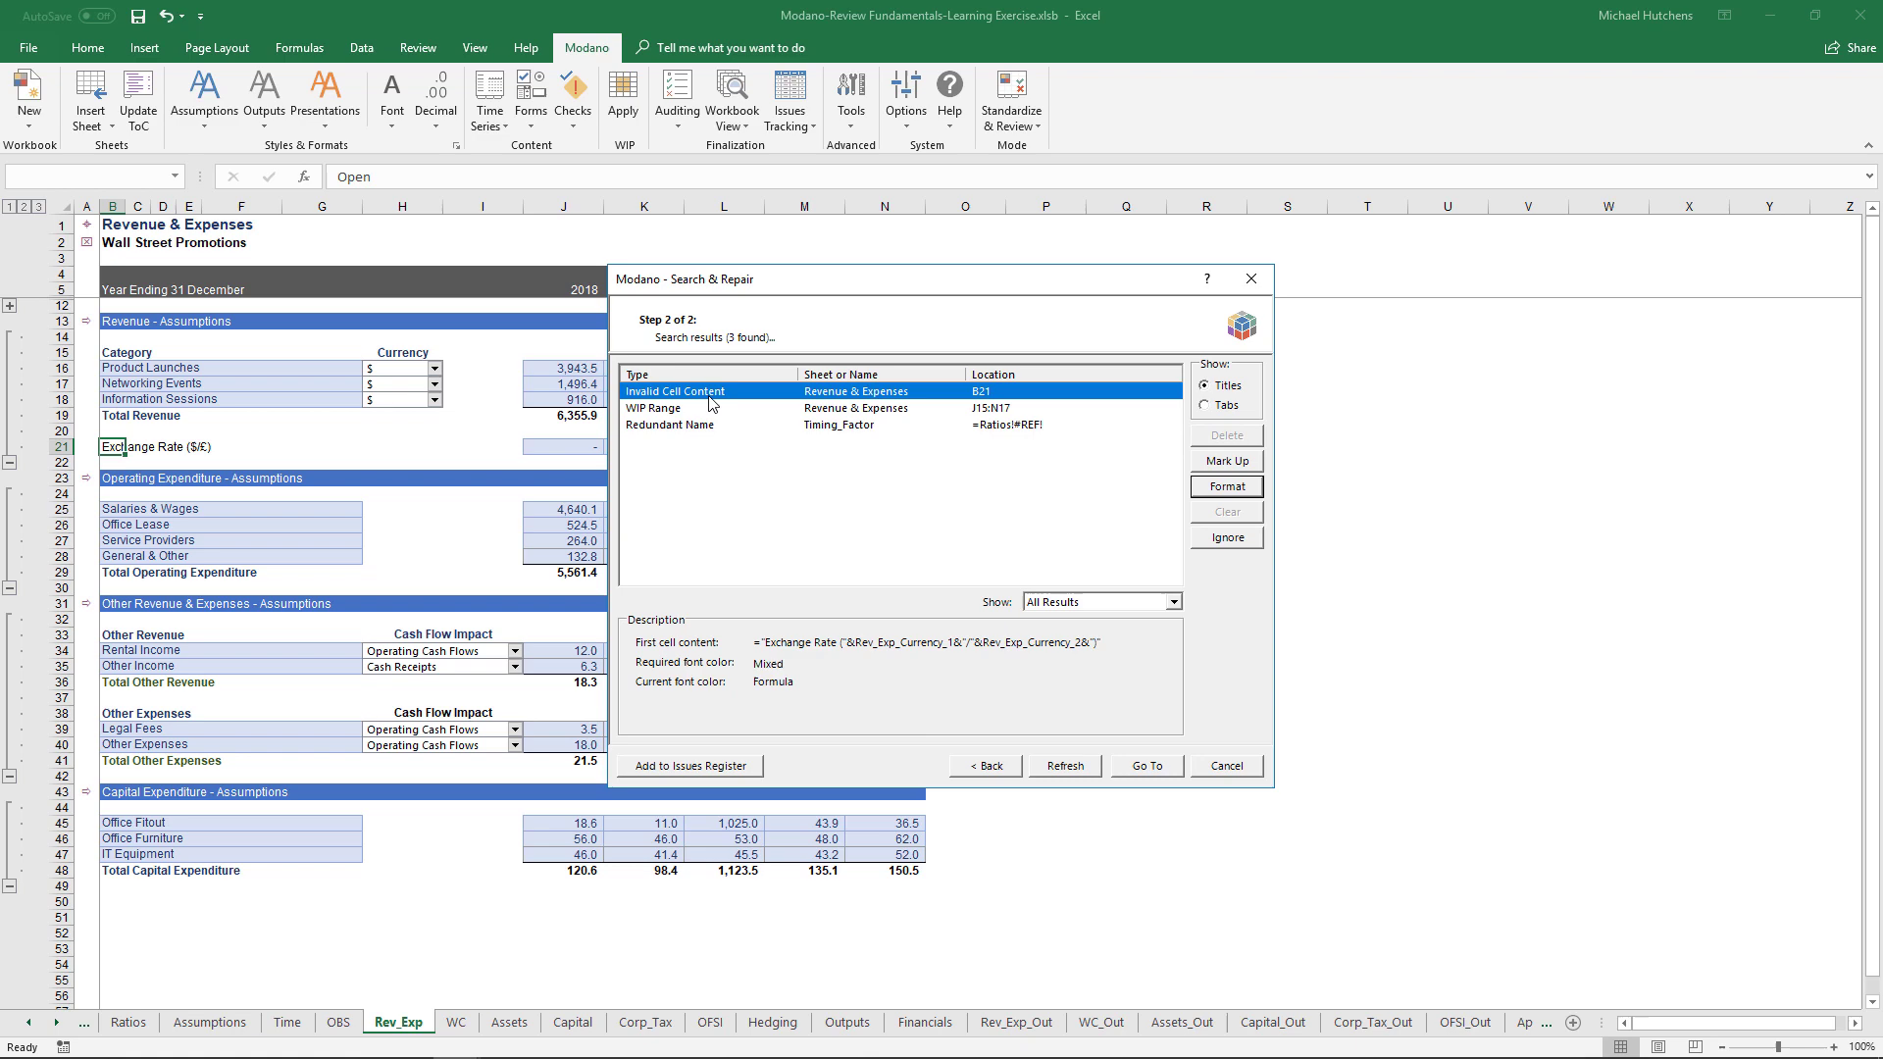
left_click(753, 408)
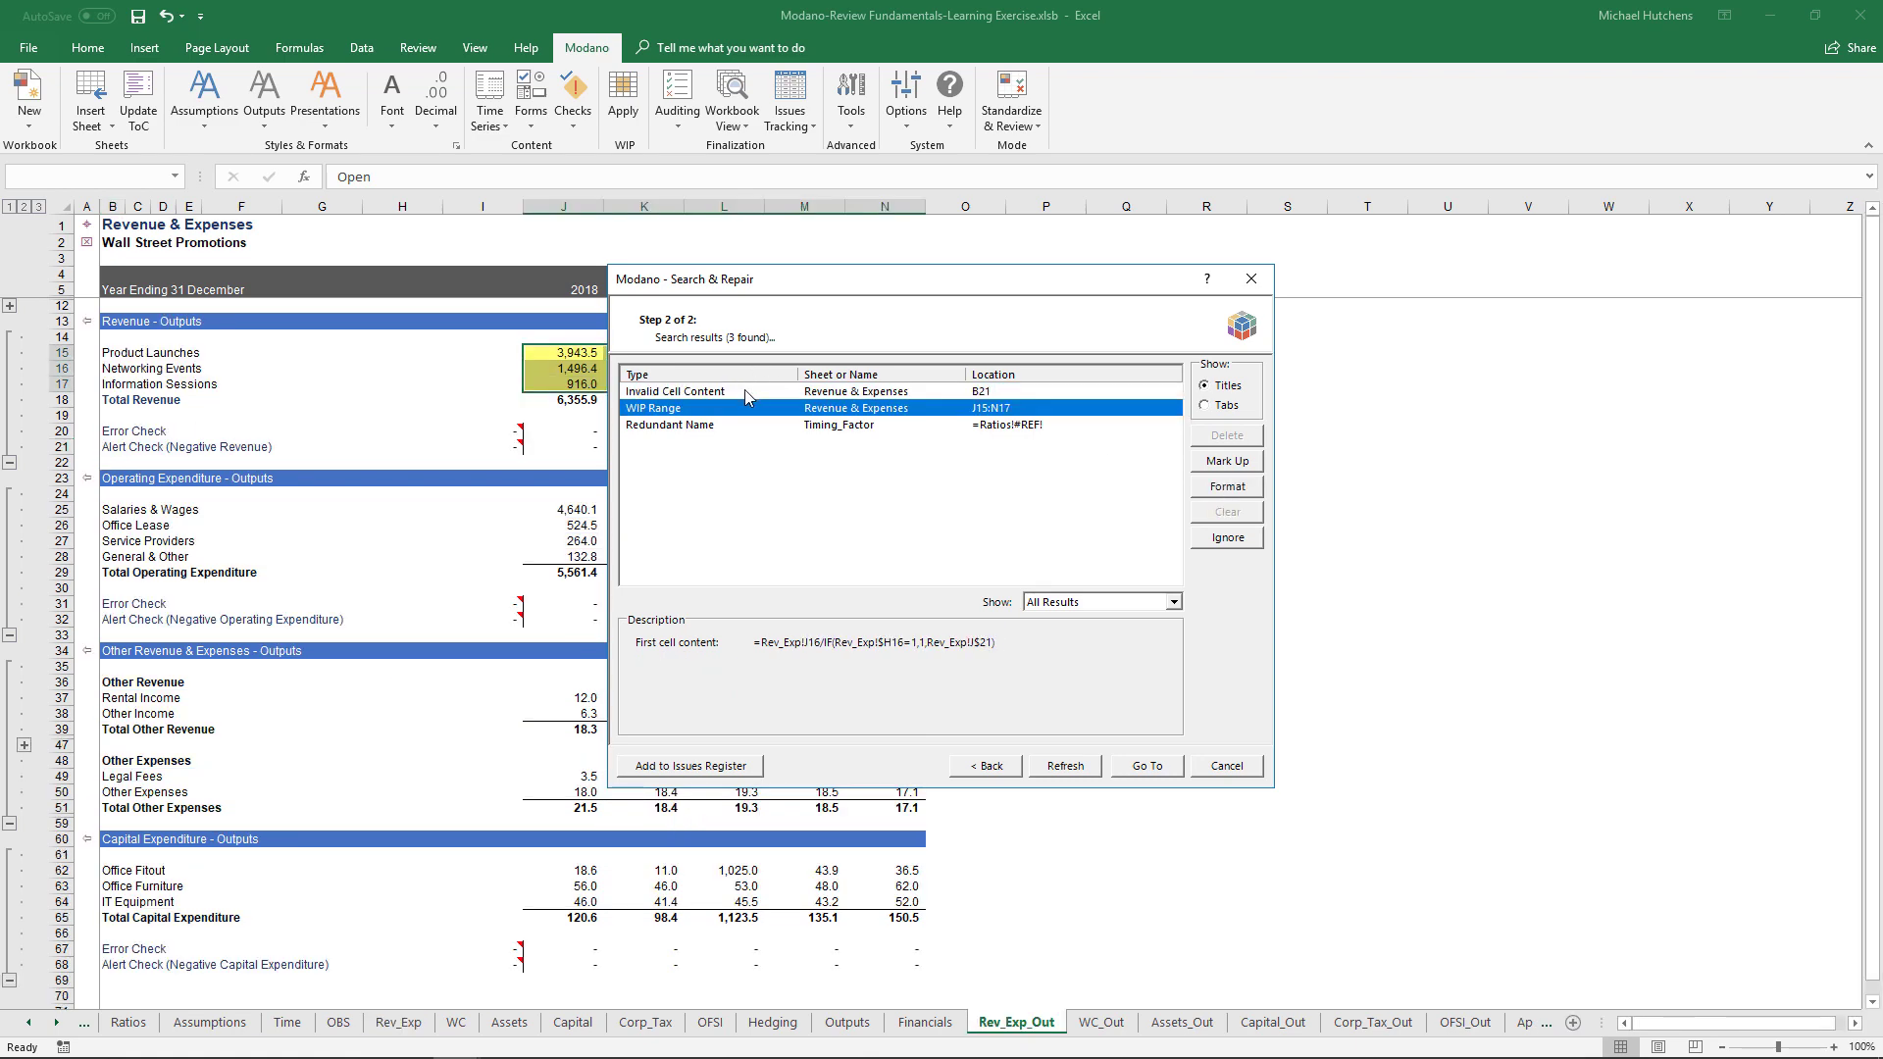
left_click(753, 391)
left_click(1227, 488)
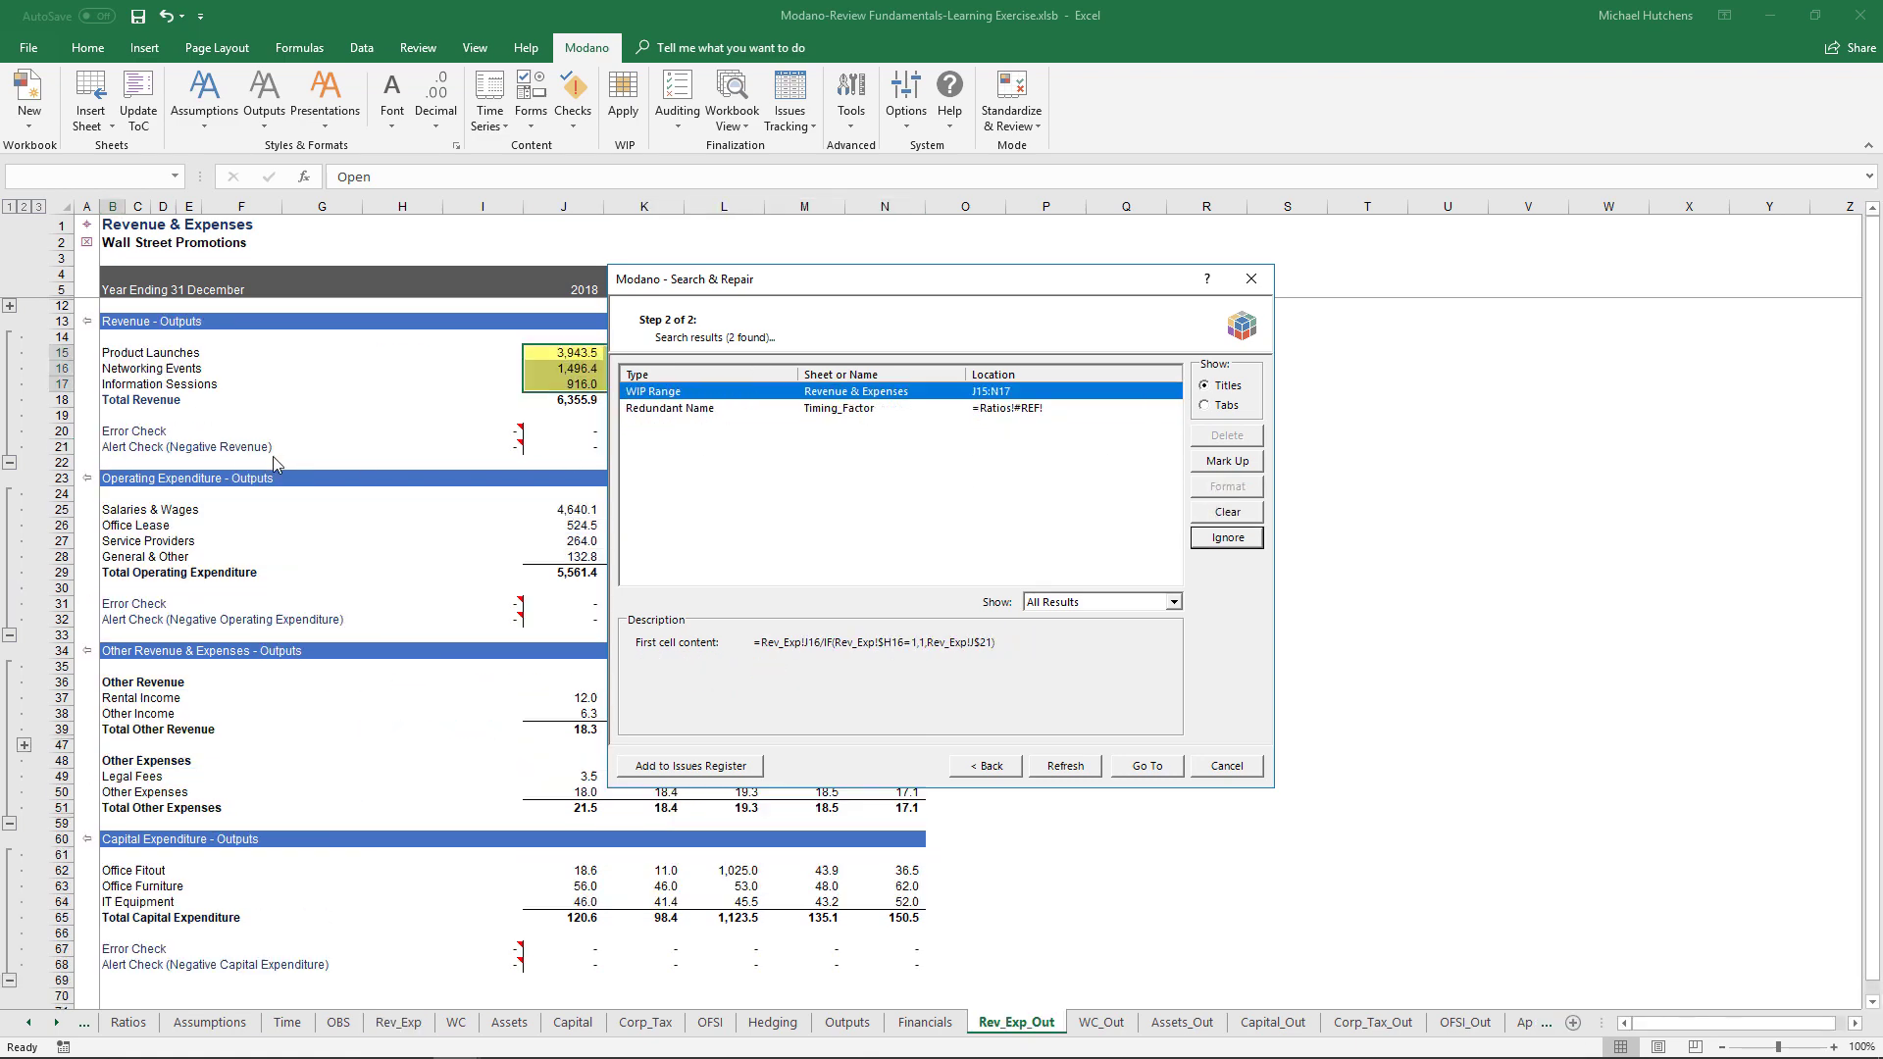
left_click(719, 408)
left_click(1228, 435)
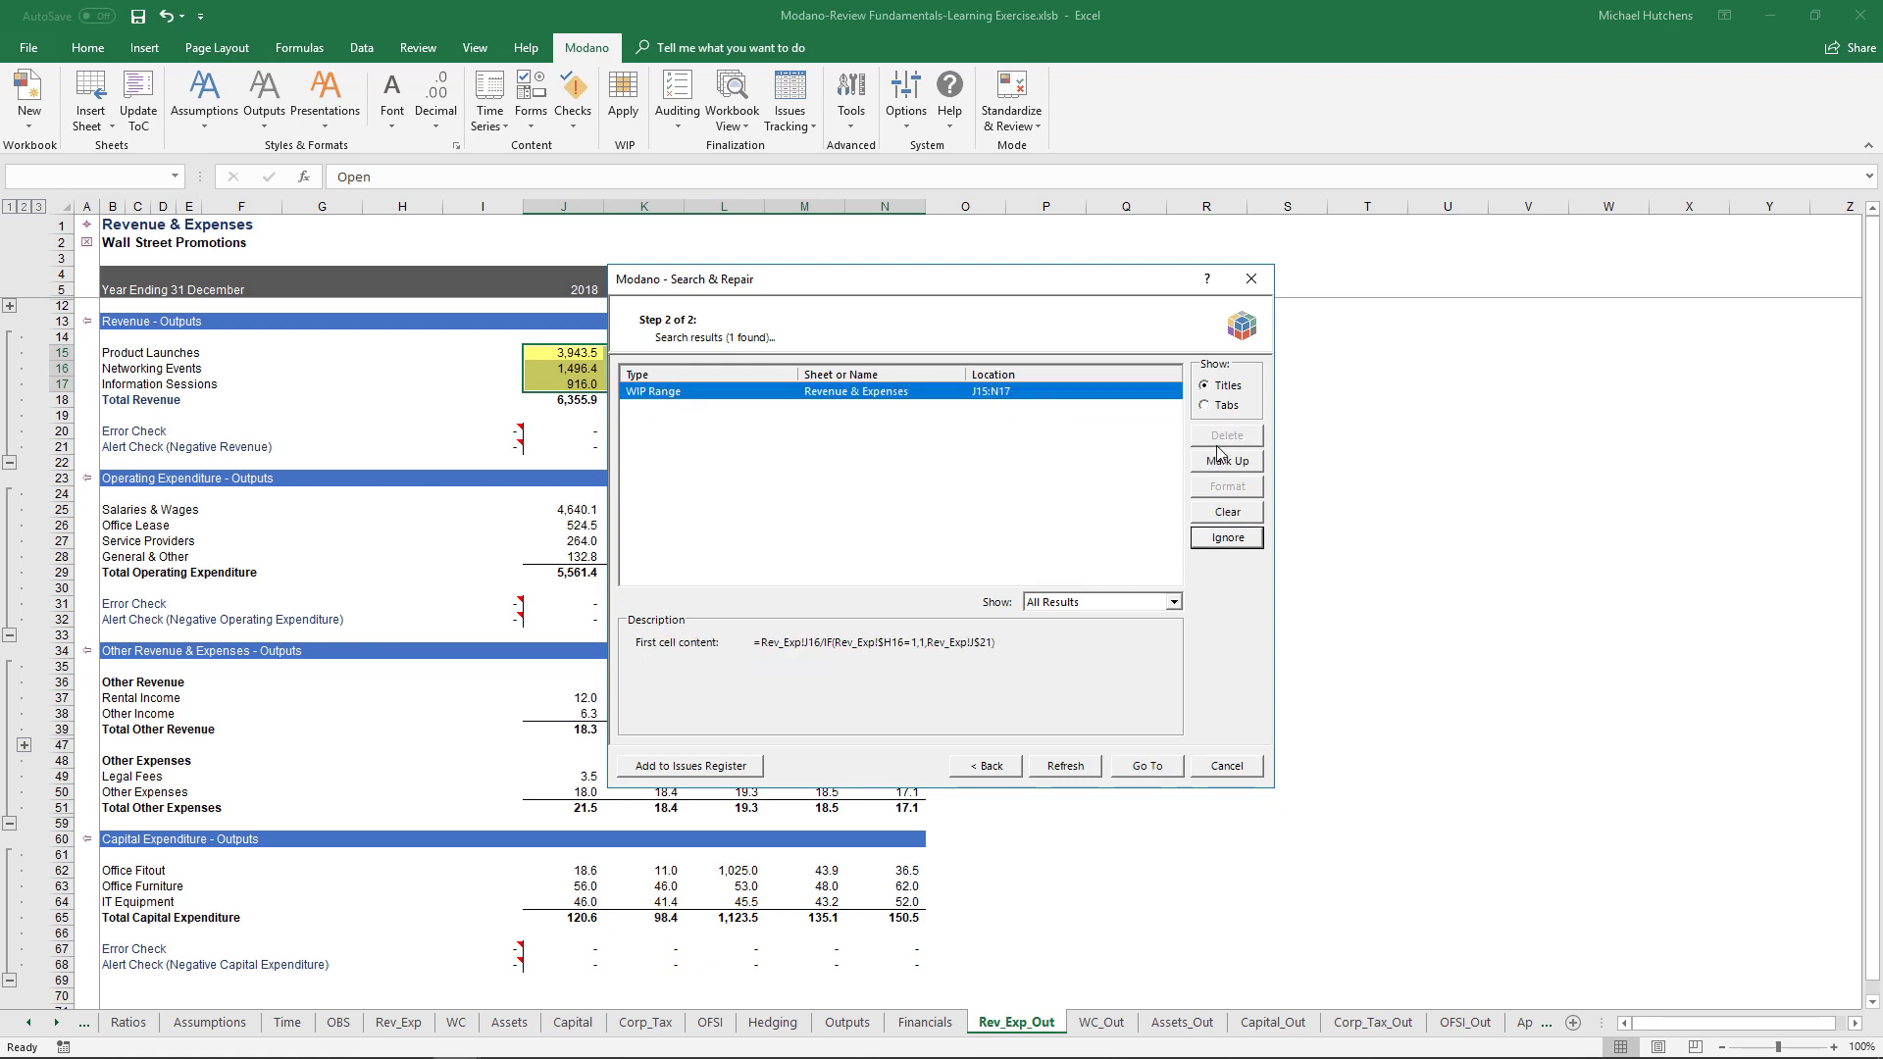
left_click(677, 766)
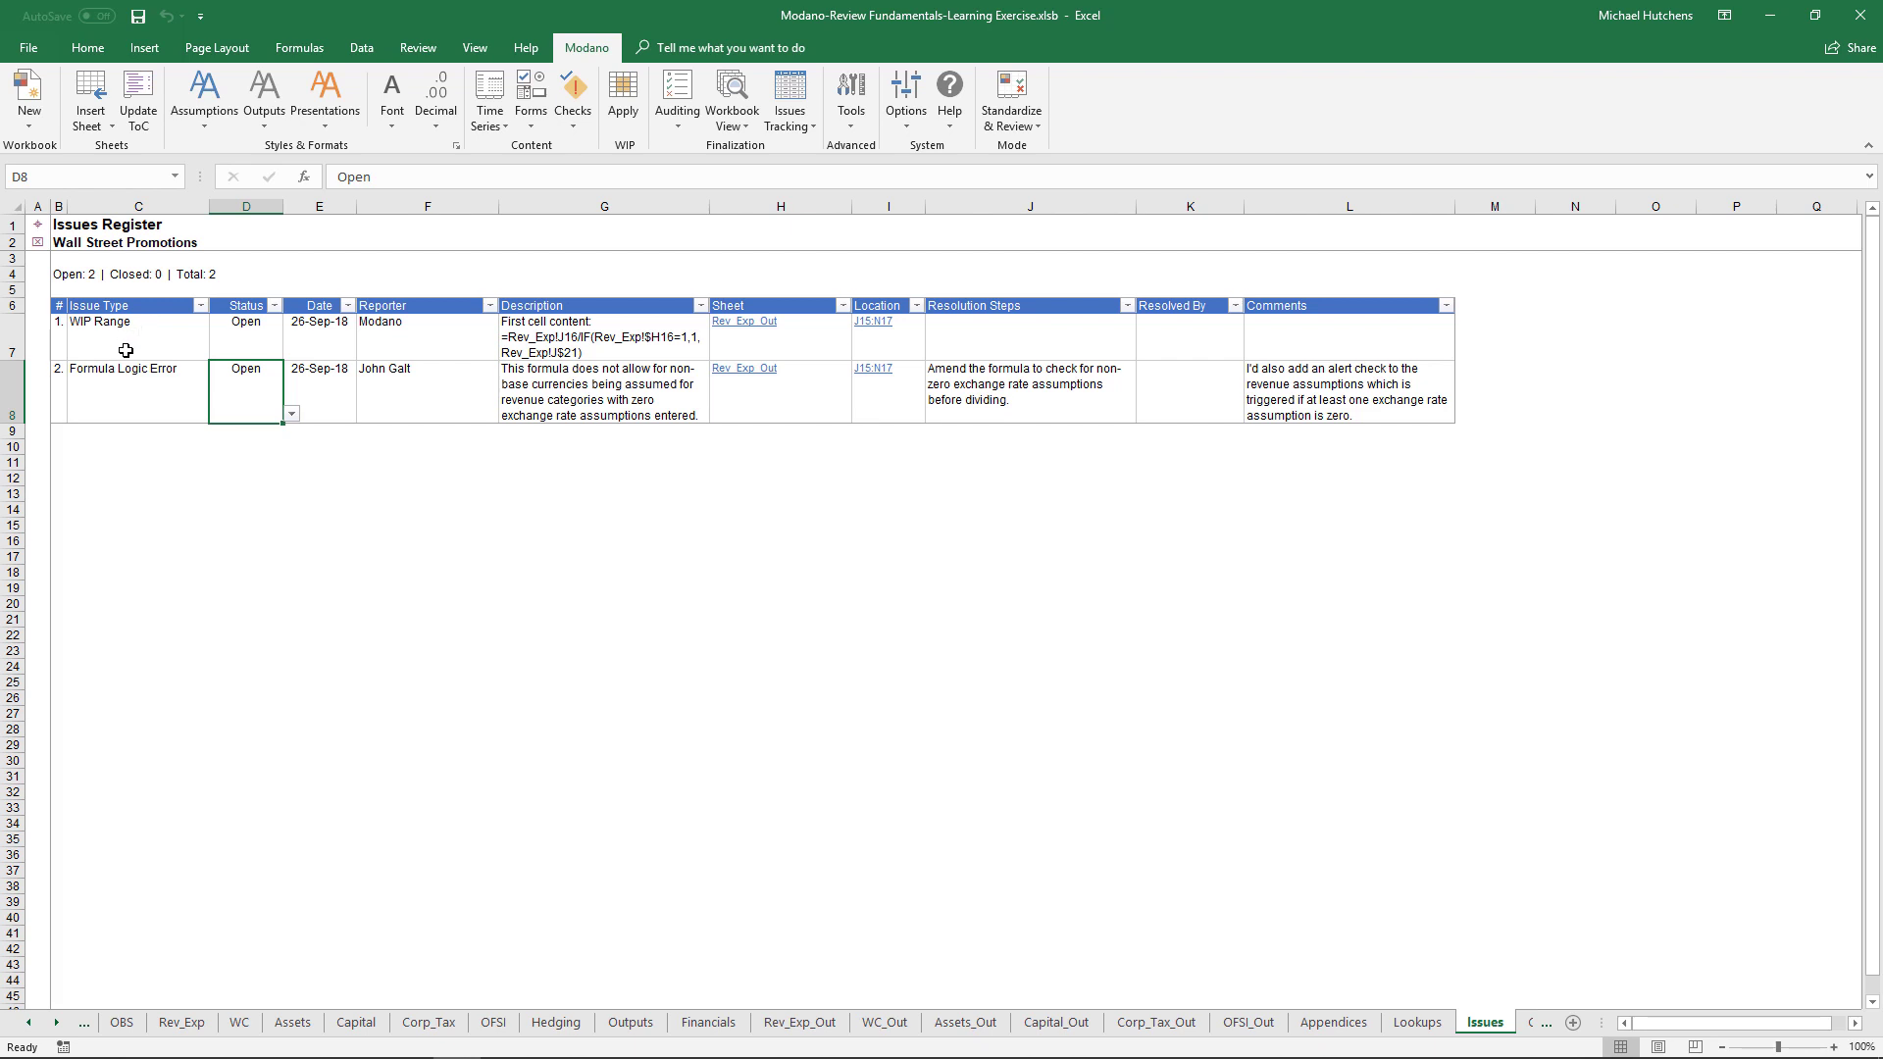
left_click(133, 391)
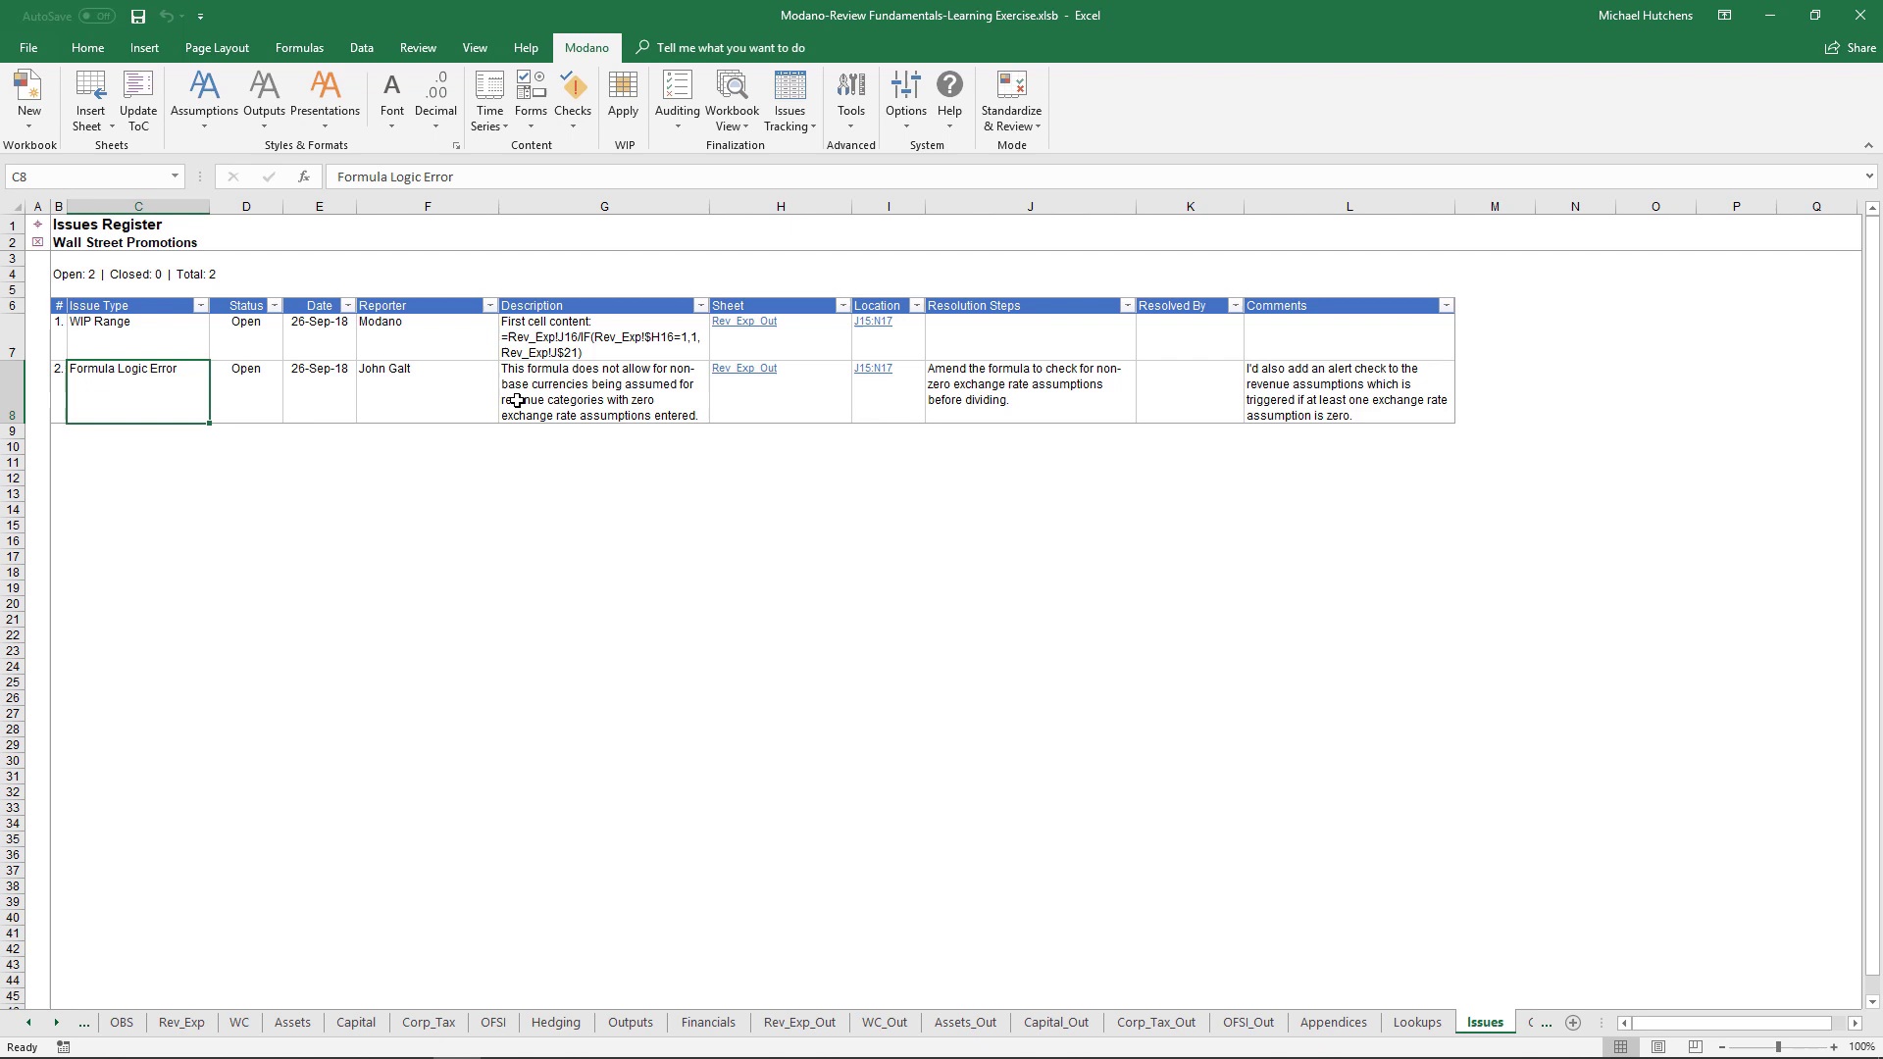
left_click(677, 103)
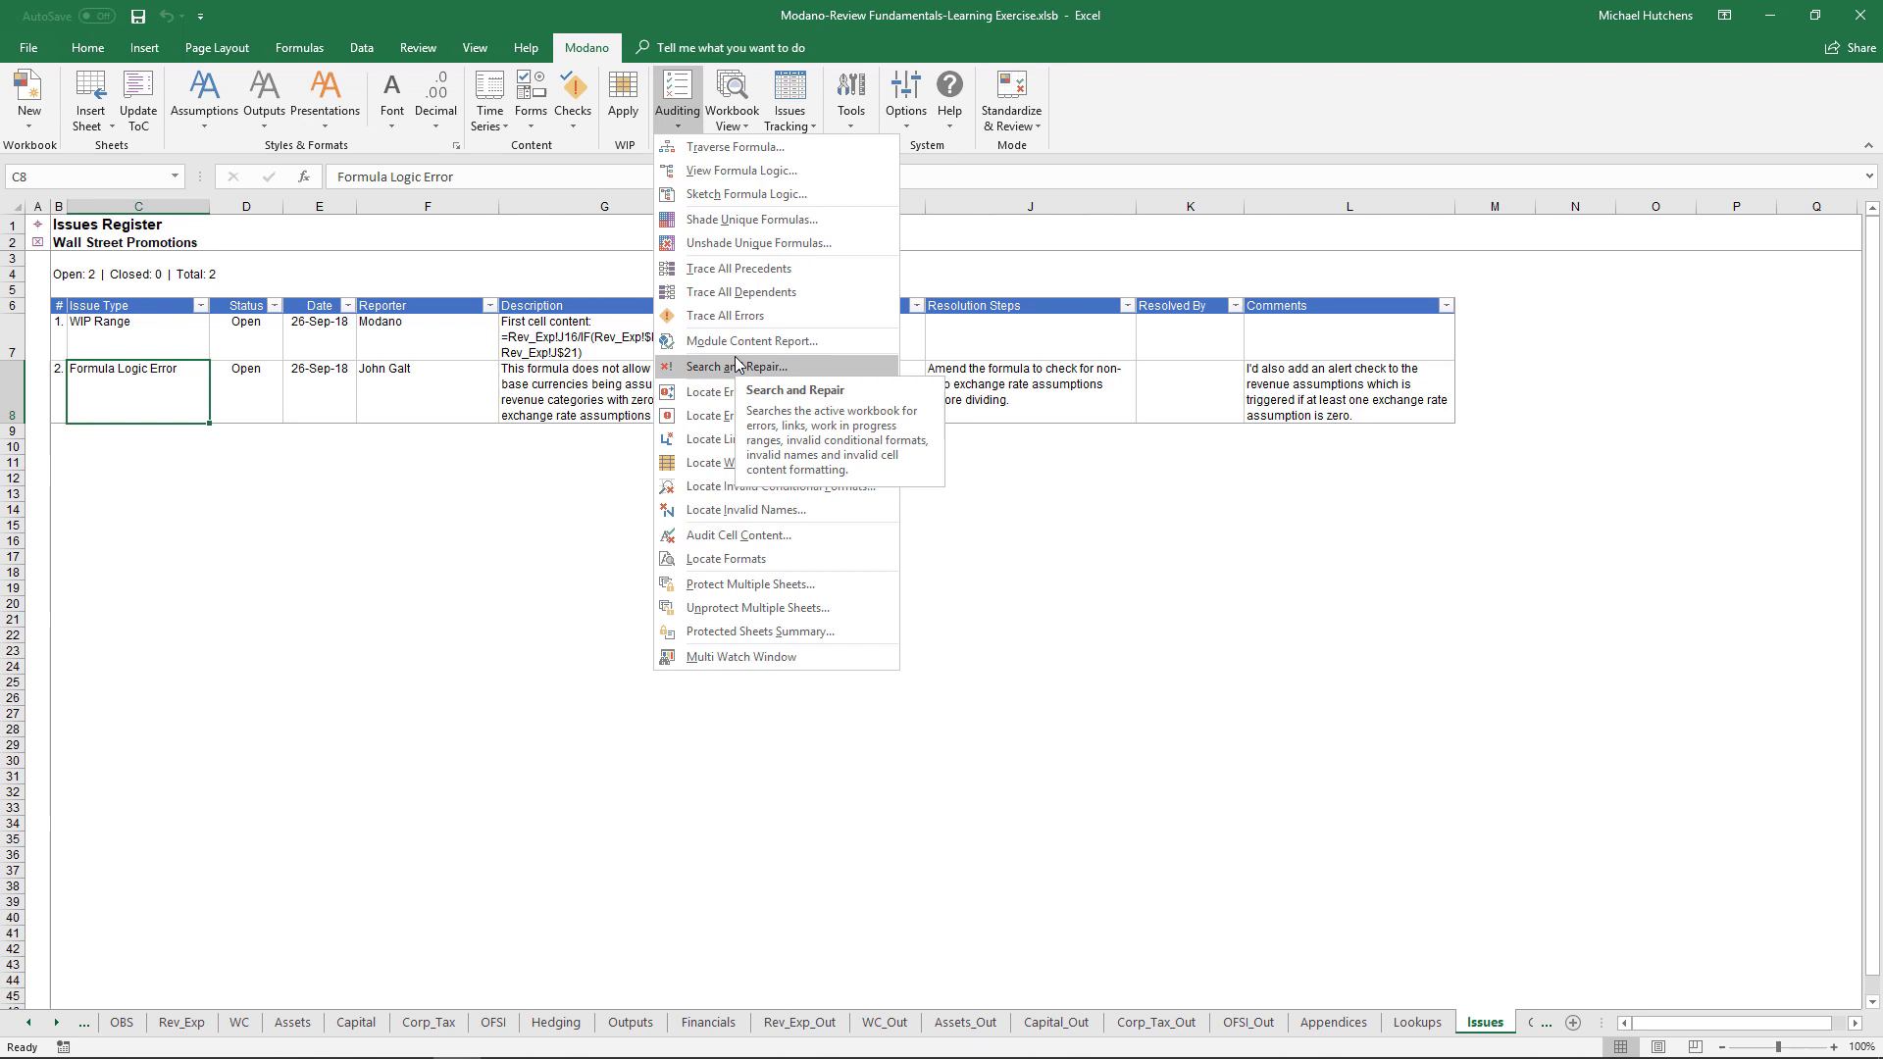
left_click(790, 116)
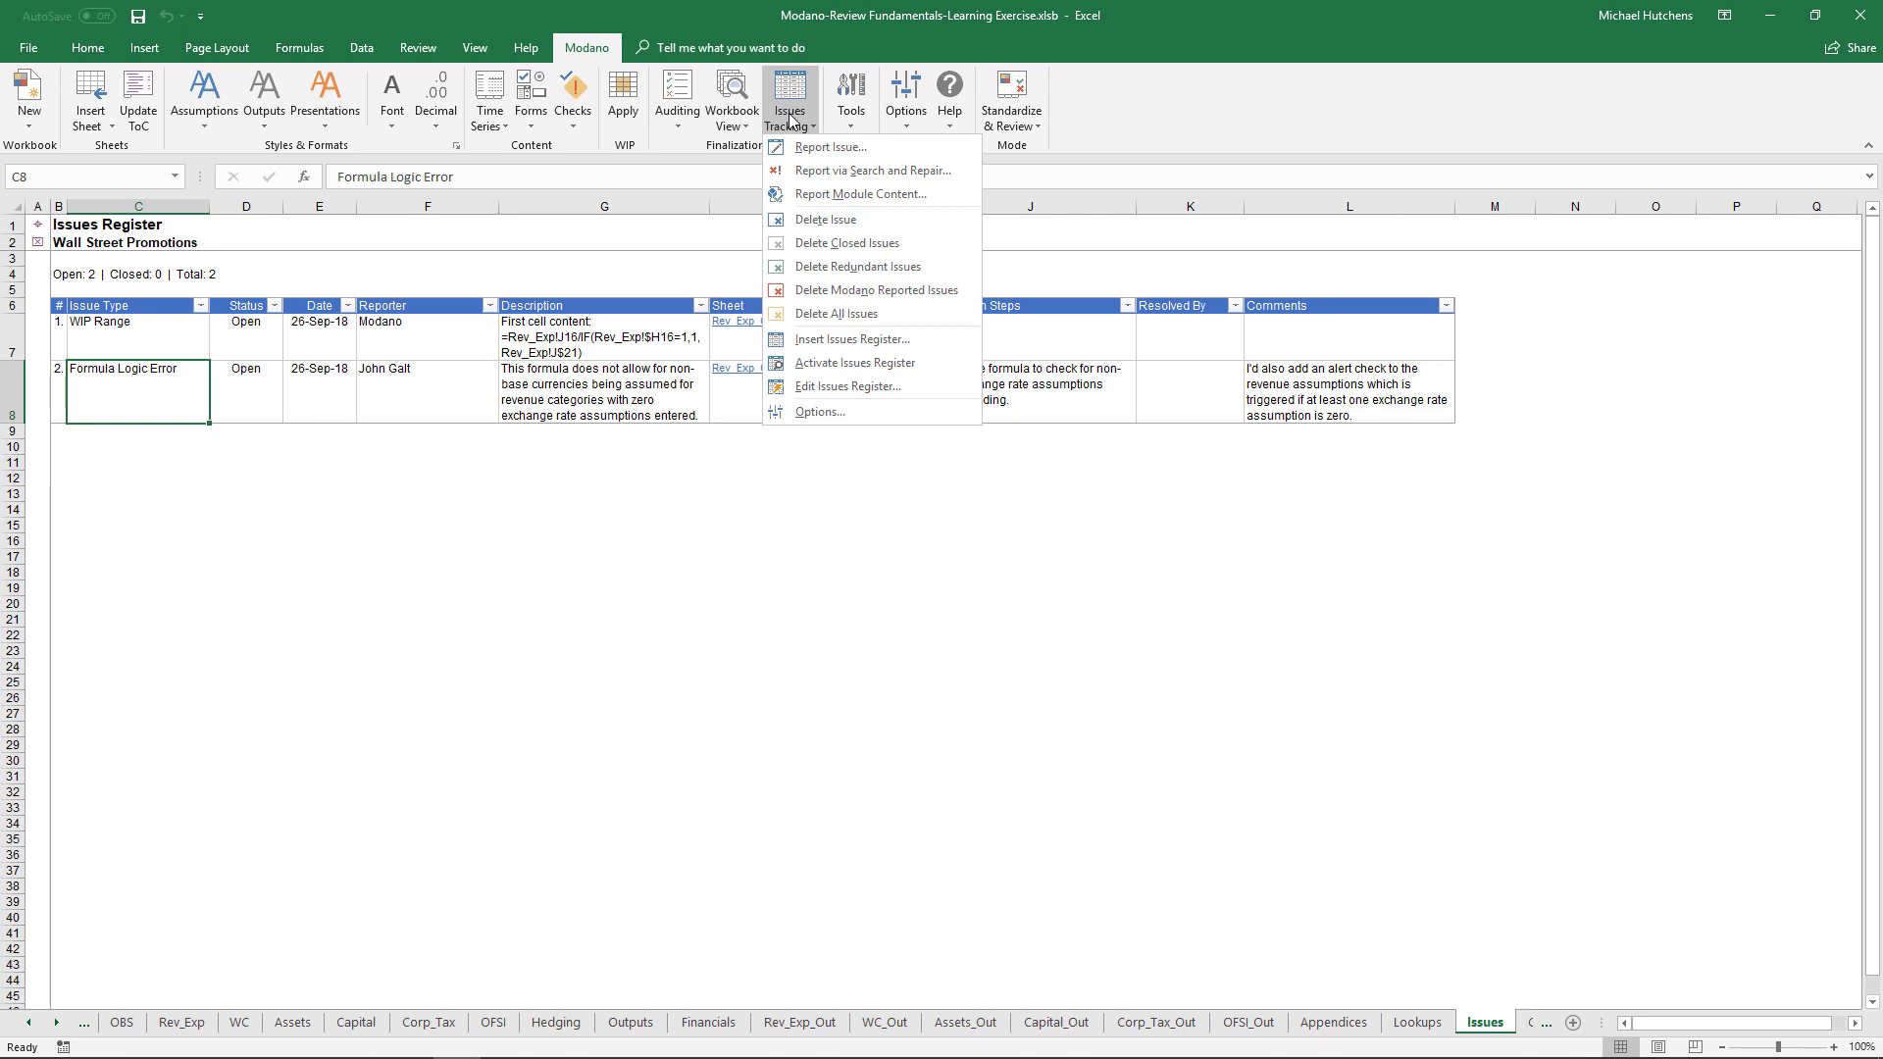
left_click(722, 456)
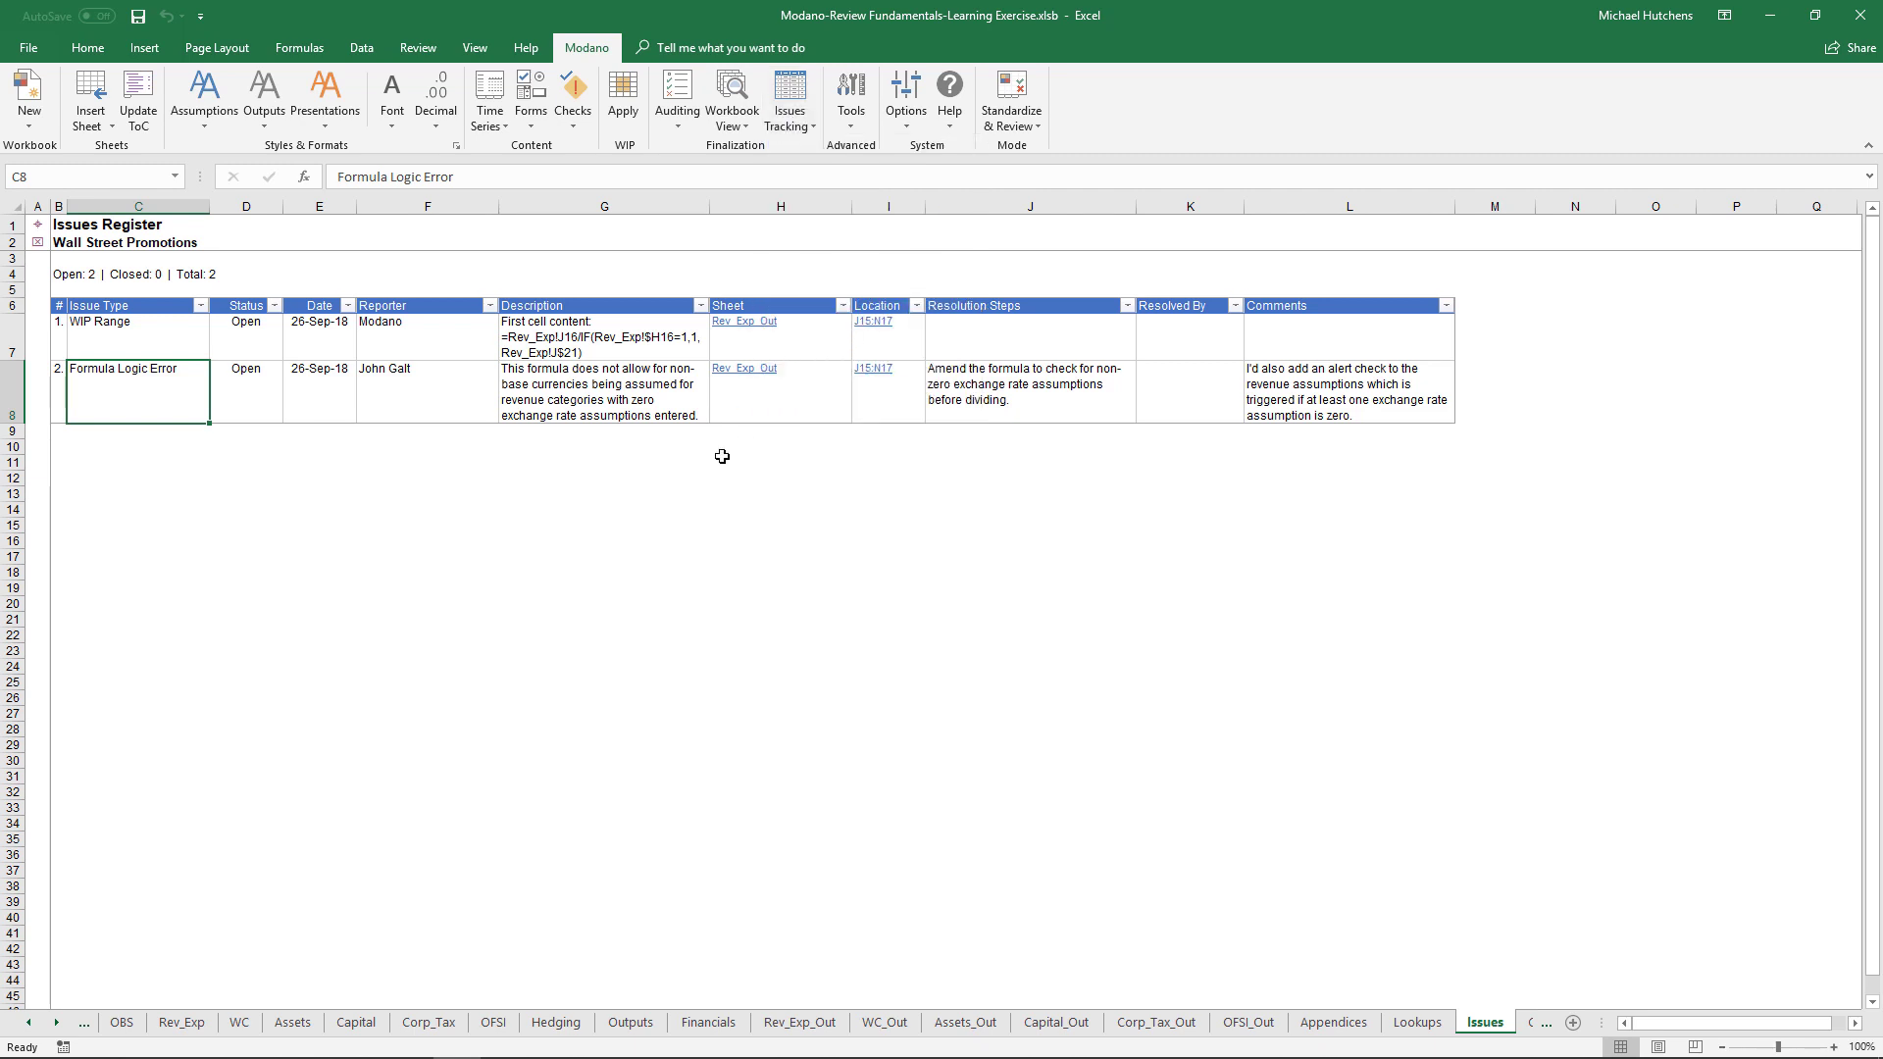